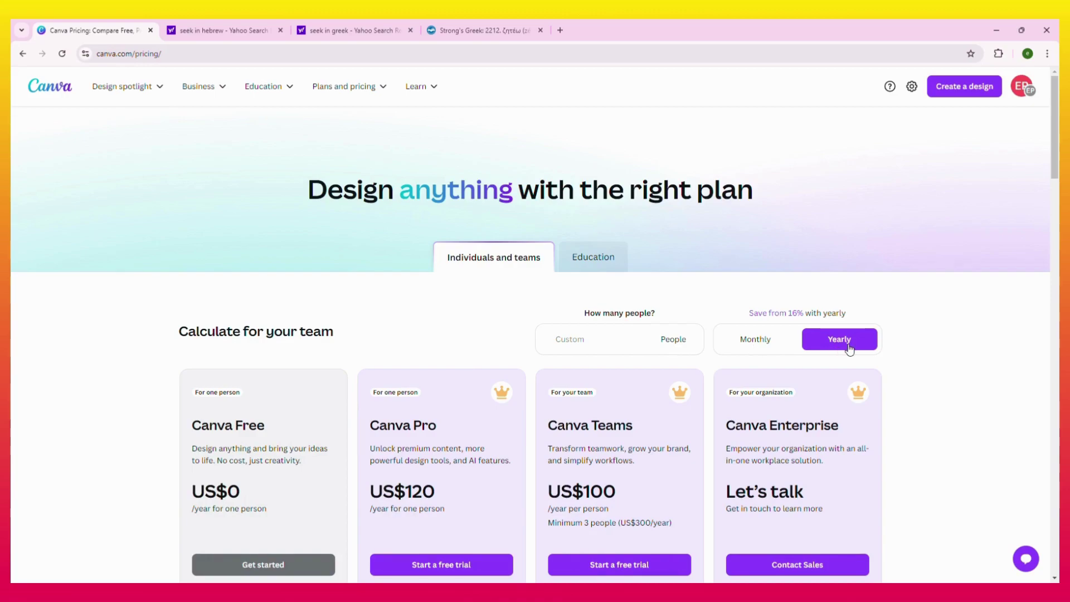
# Switch the plan prices on the pricing page to monthly billing.
pyautogui.scroll(-2, 847, 349)
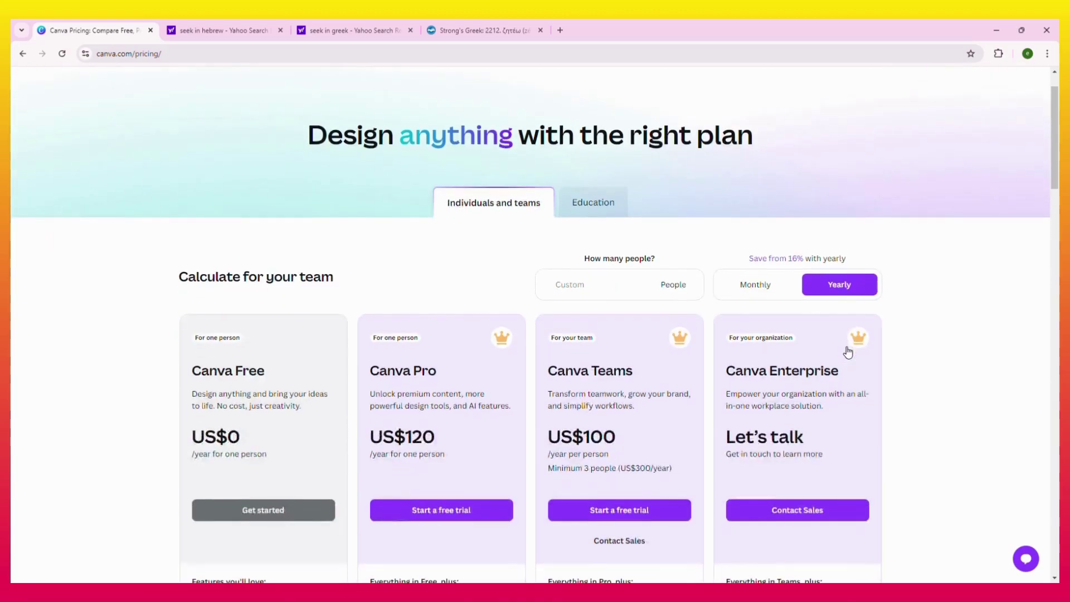
pyautogui.scroll(-1, 844, 347)
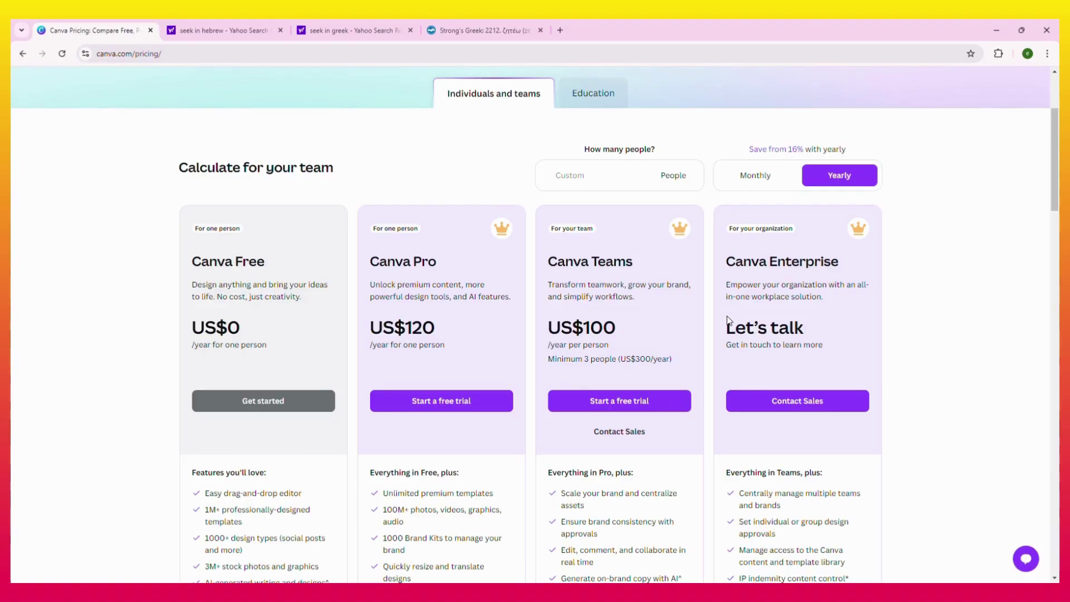
pyautogui.click(741, 180)
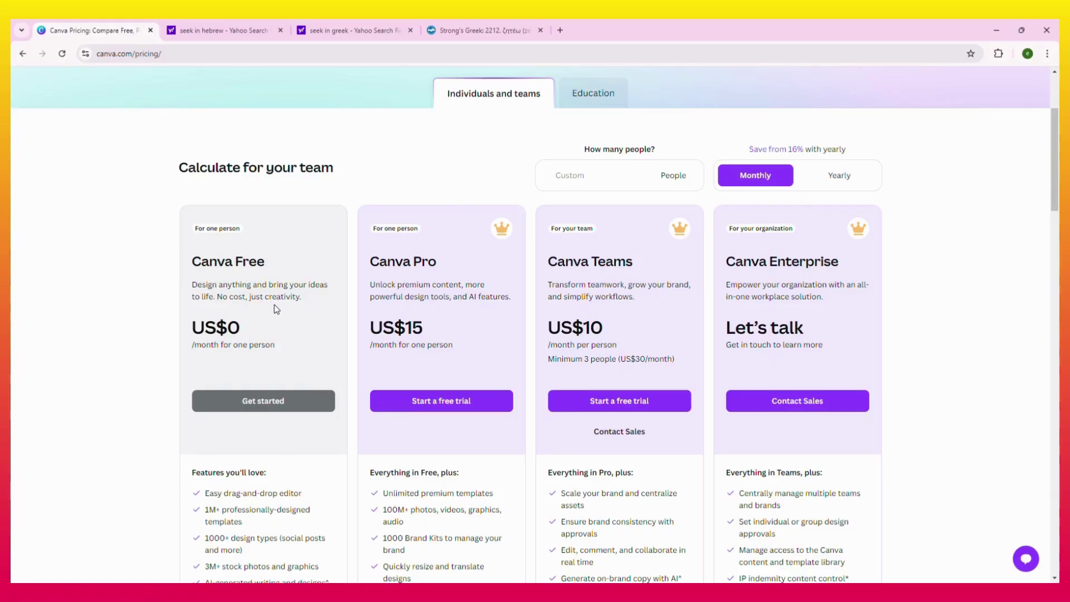
# Compare the monthly prices and feature lists of the Free, Pro, Teams and Enterprise plans.
pyautogui.scroll(-2, 257, 301)
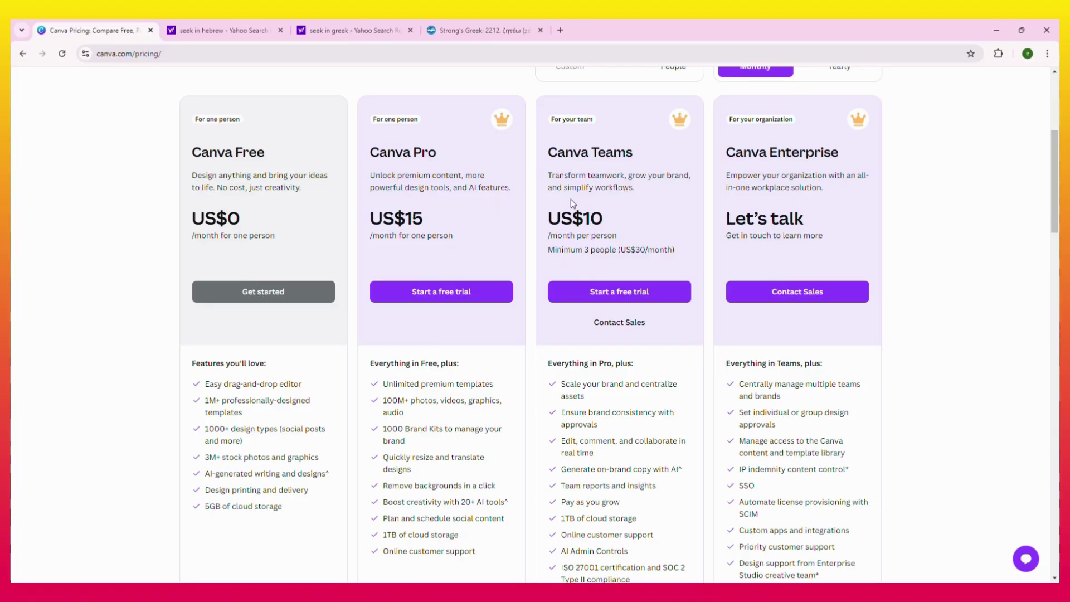
pyautogui.scroll(-3, 775, 206)
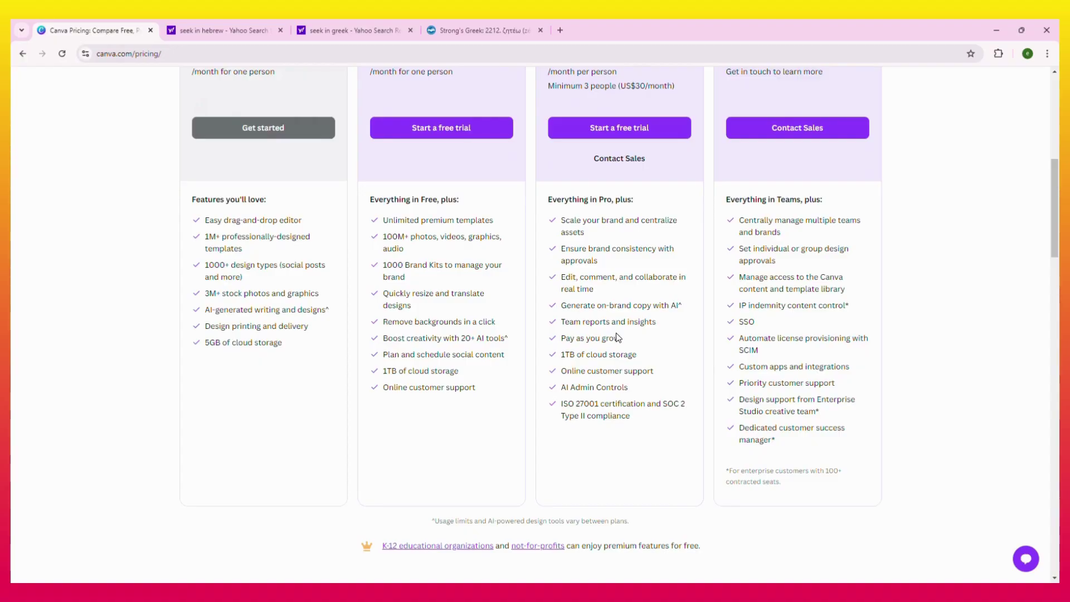
pyautogui.scroll(5, 616, 337)
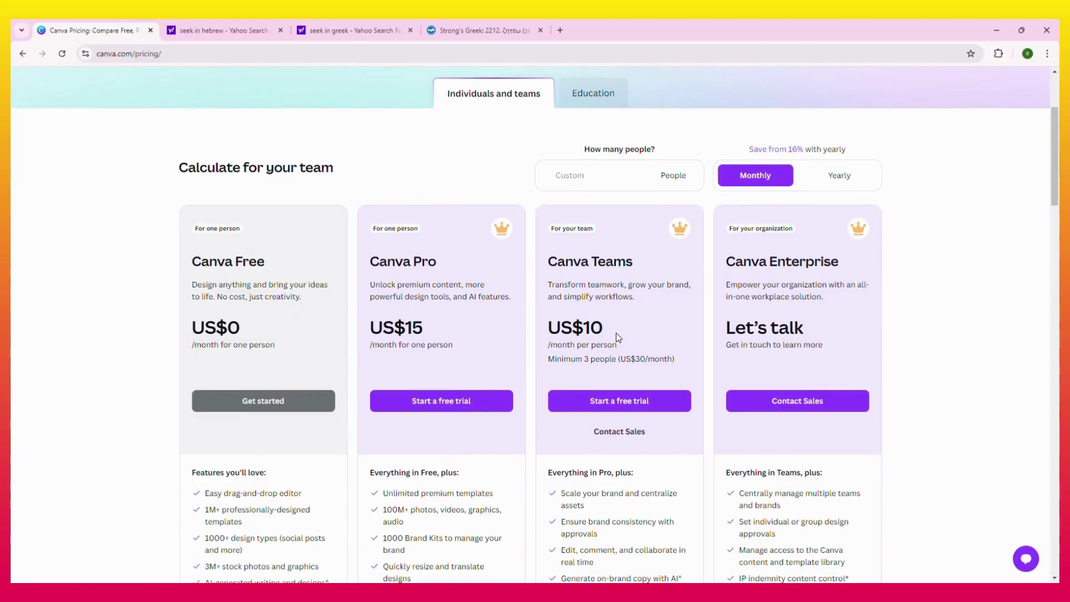
pyautogui.scroll(-1, 615, 337)
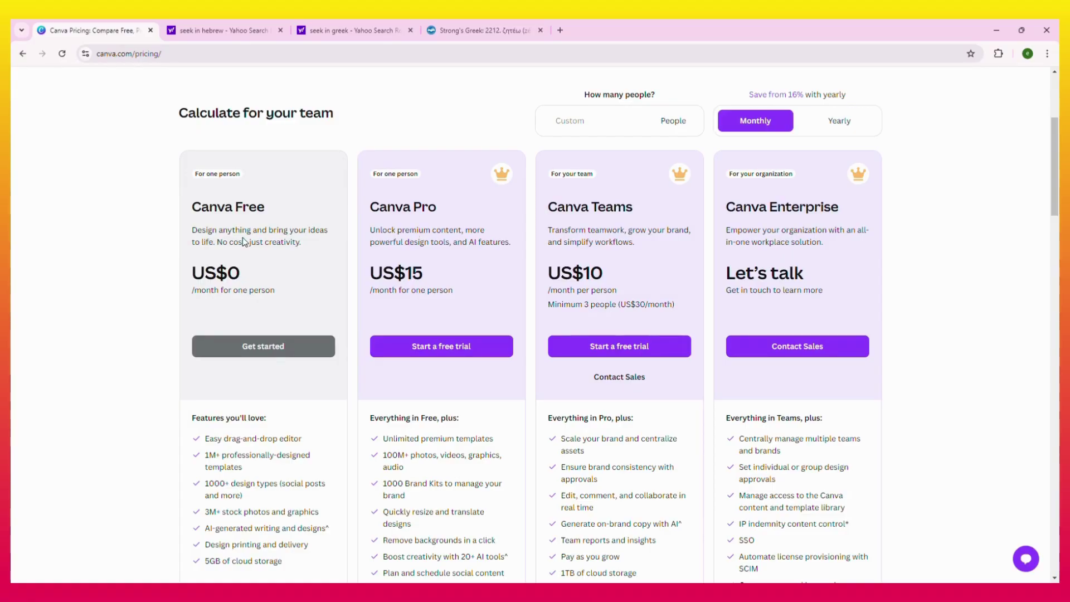
pyautogui.scroll(2, 335, 212)
pyautogui.scroll(3, 212, 175)
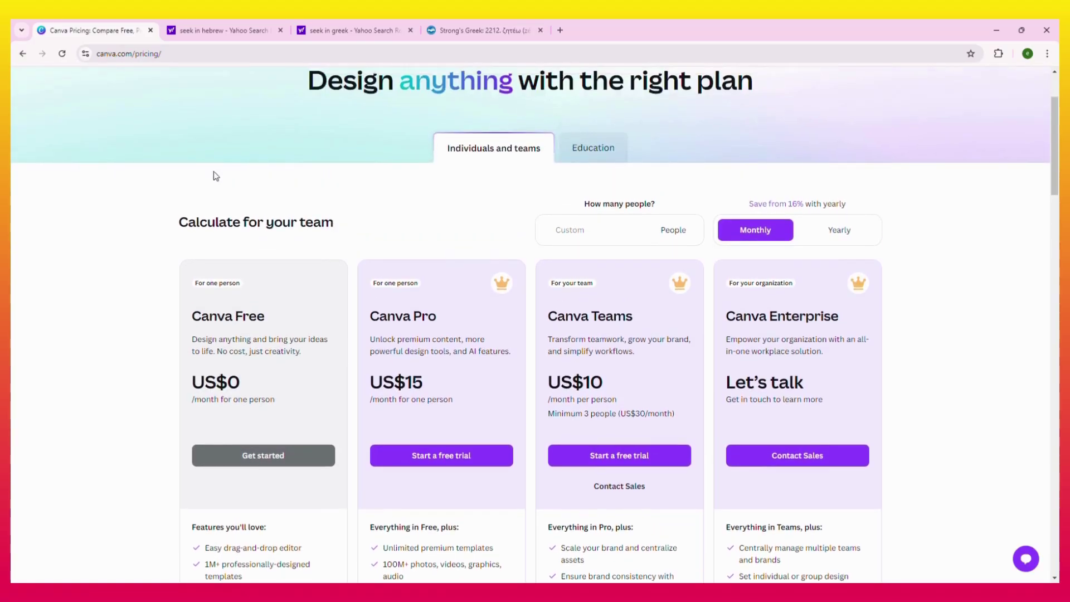
# Go to the Canva home page and browse the social media design formats, including the further ones in the popular row.
pyautogui.click(54, 94)
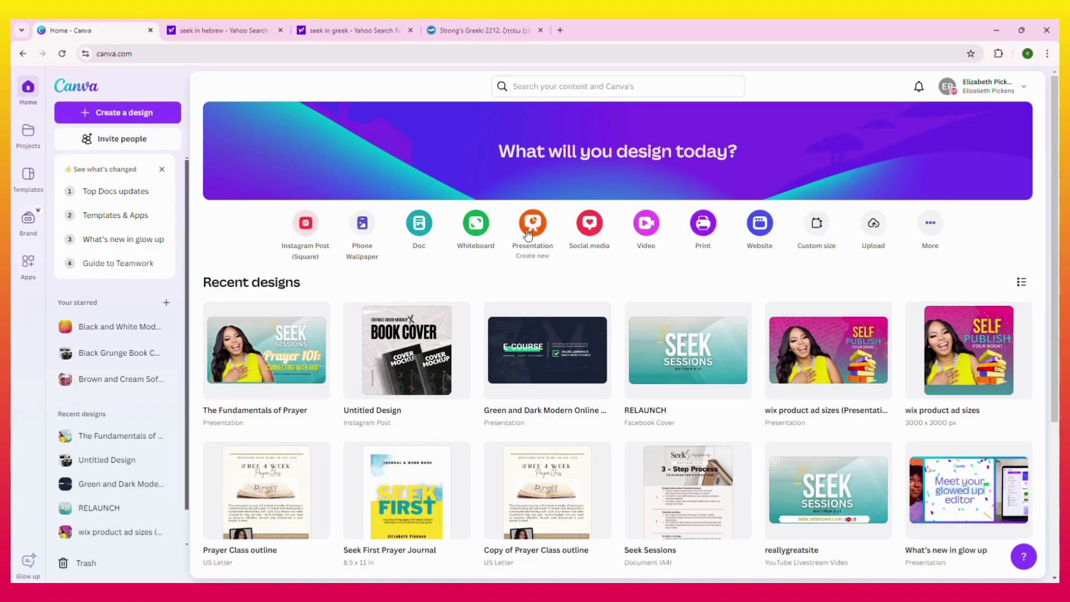
pyautogui.click(589, 223)
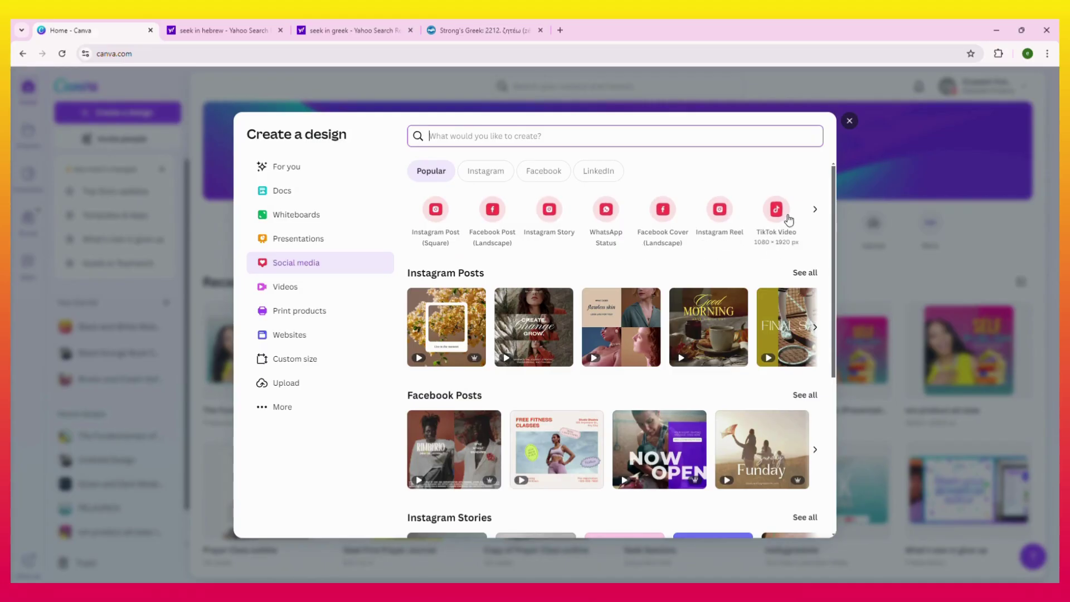
pyautogui.click(815, 210)
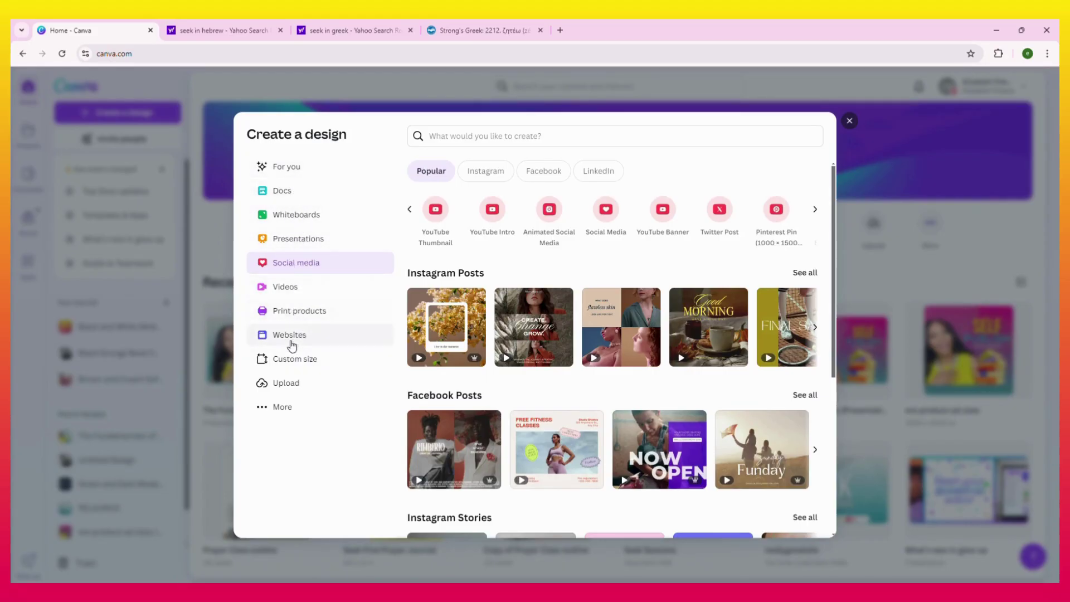
pyautogui.click(857, 296)
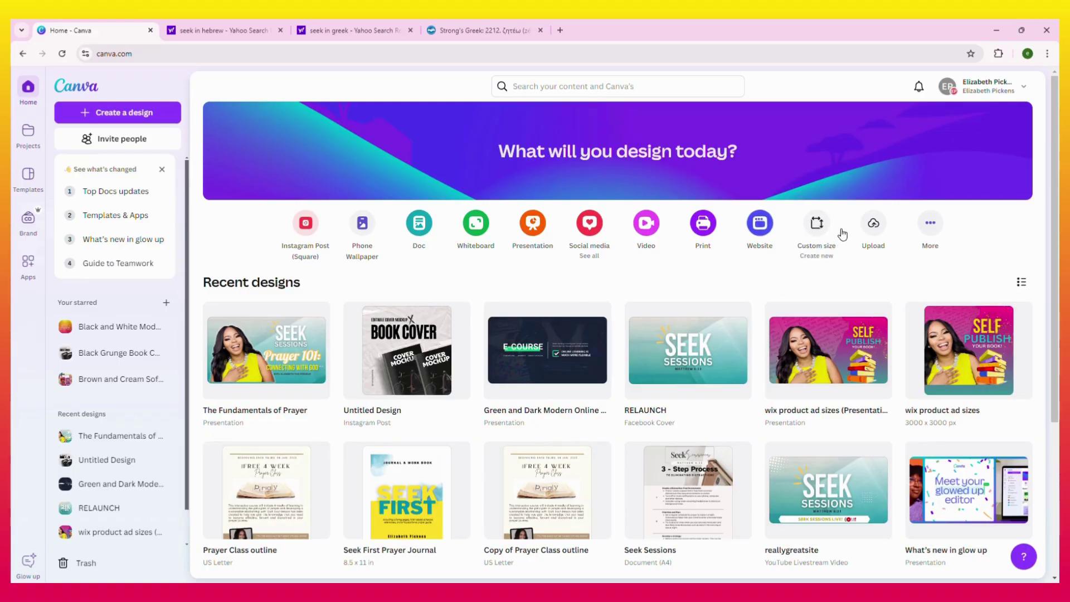
# Examine the custom size settings for a new design and the available units, without creating a design.
pyautogui.click(815, 239)
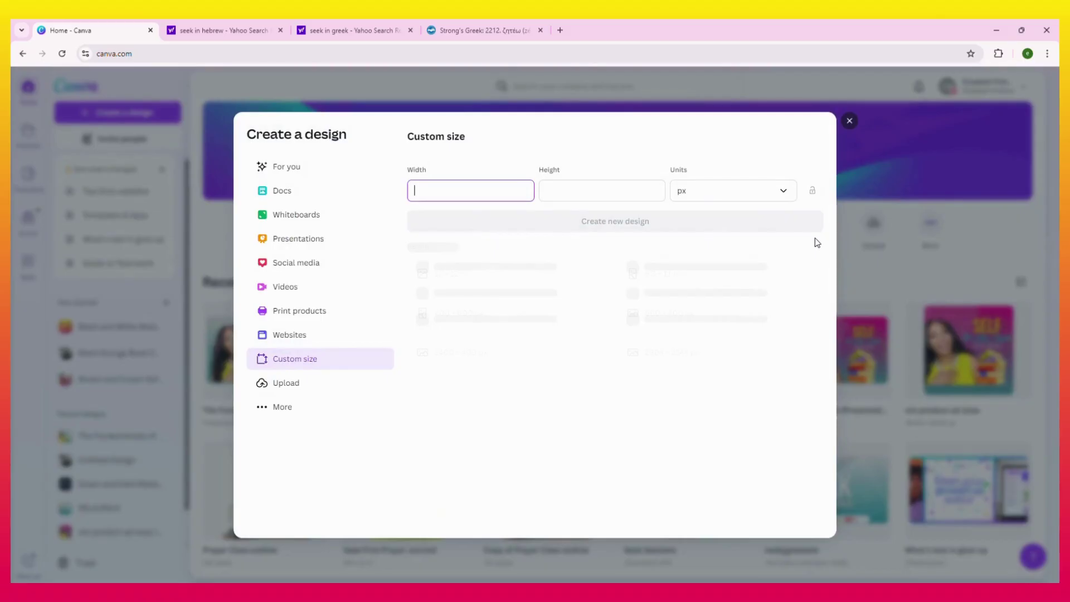
pyautogui.click(706, 190)
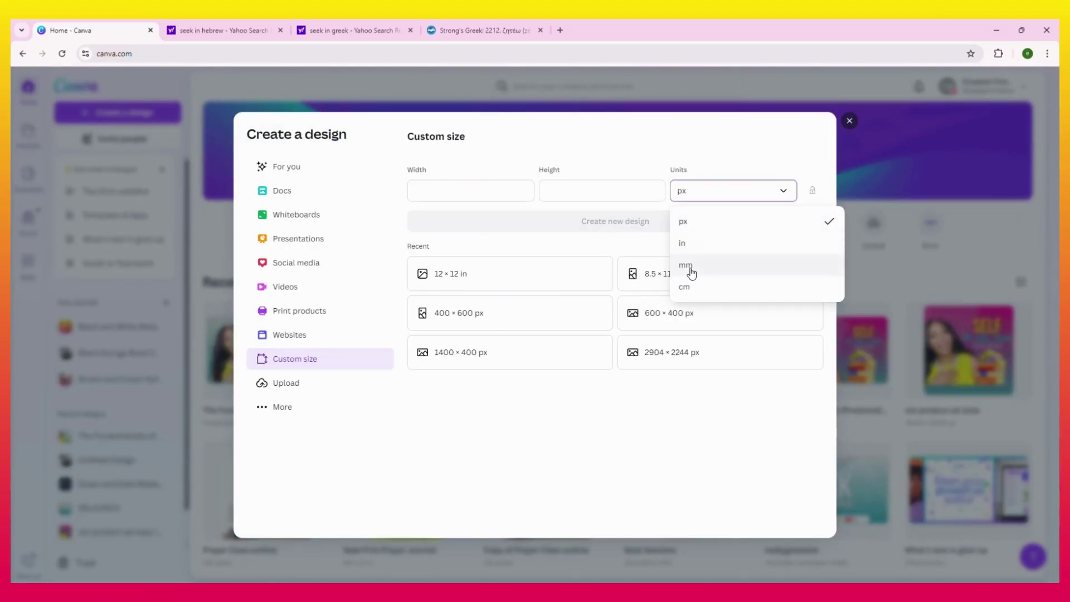
pyautogui.click(545, 490)
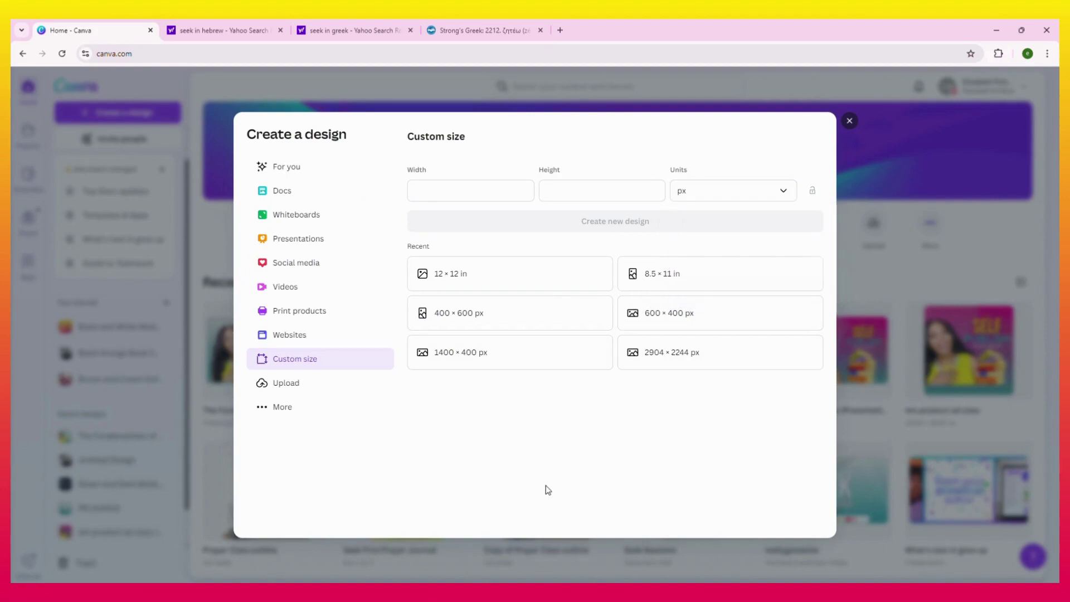
pyautogui.click(915, 266)
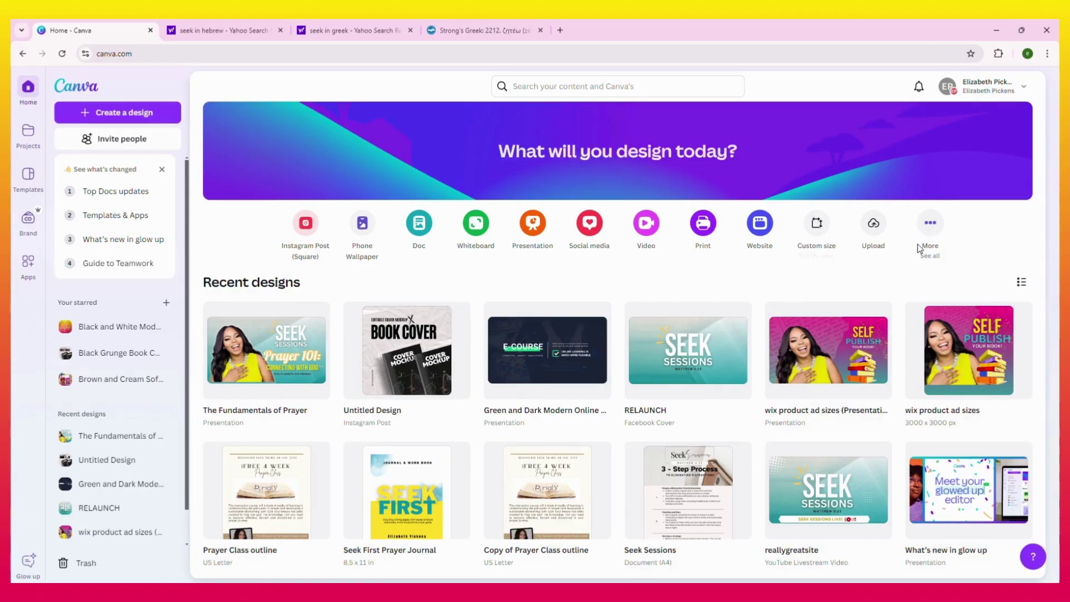
# Browse the additional design types, including office and business, marketing, event planning, and photo and video formats.
pyautogui.click(929, 232)
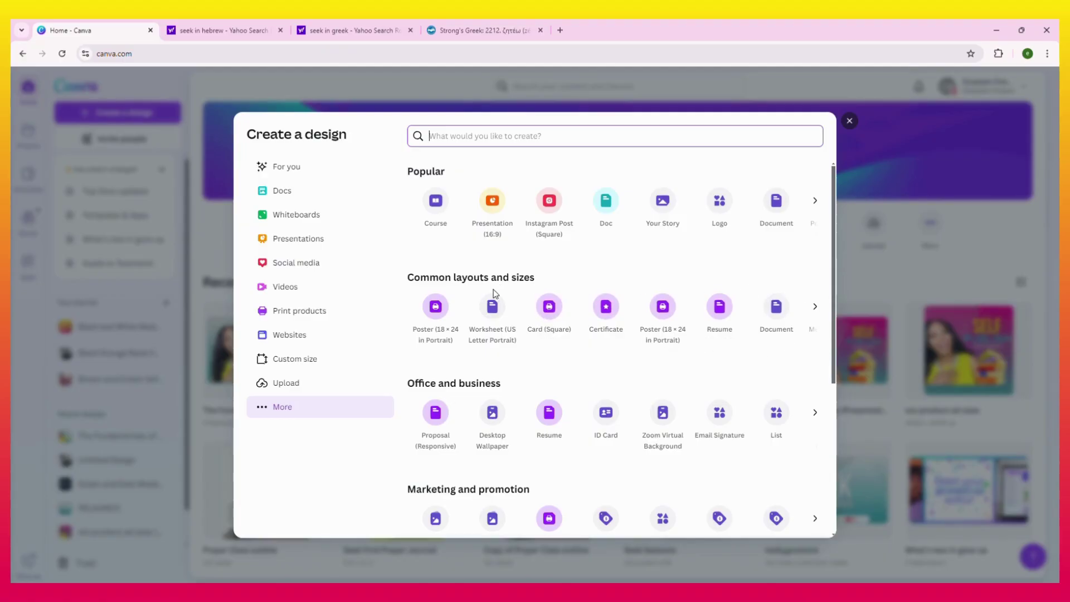
pyautogui.scroll(-2, 488, 322)
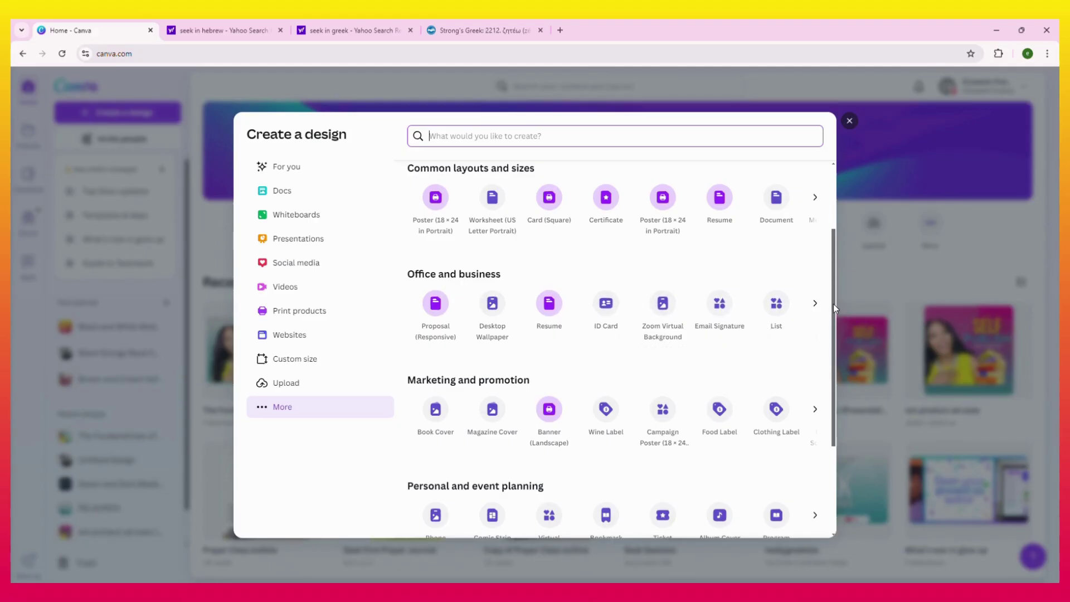
pyautogui.click(815, 302)
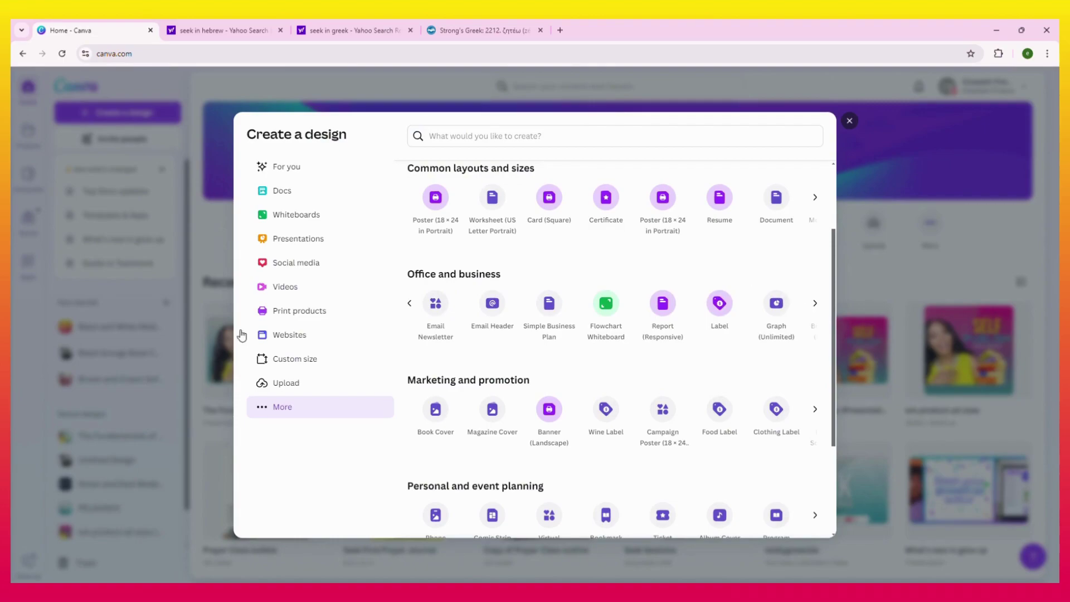
pyautogui.scroll(-2, 408, 392)
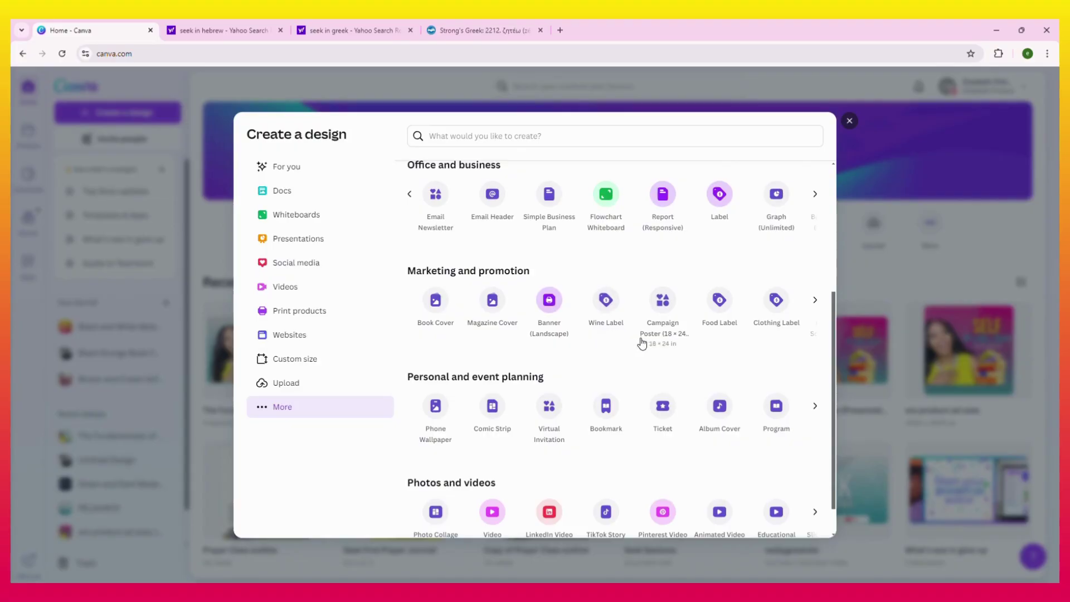
pyautogui.scroll(-1, 521, 374)
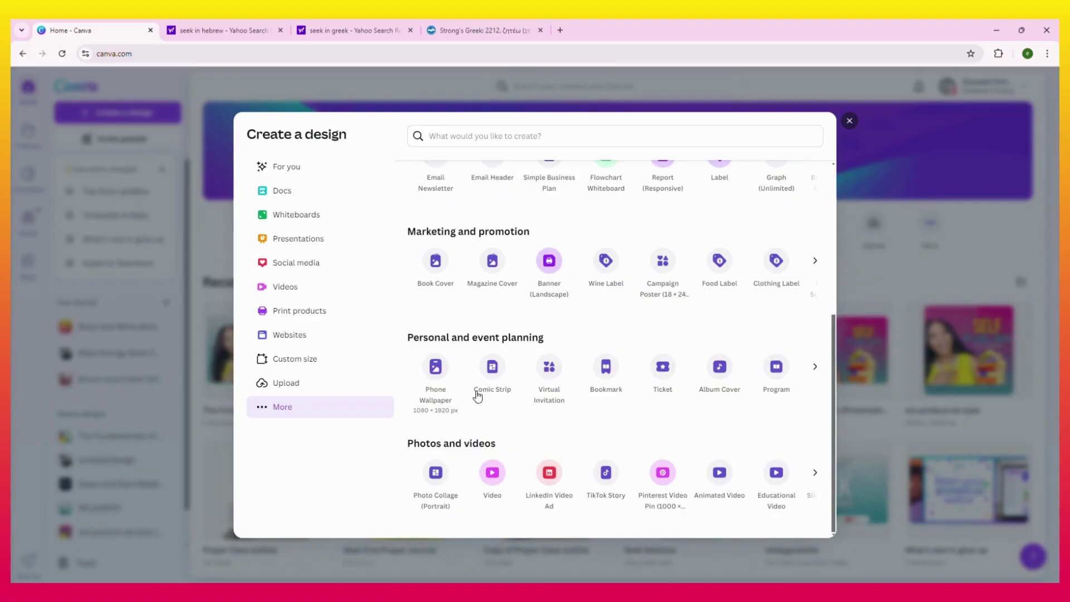
pyautogui.click(817, 368)
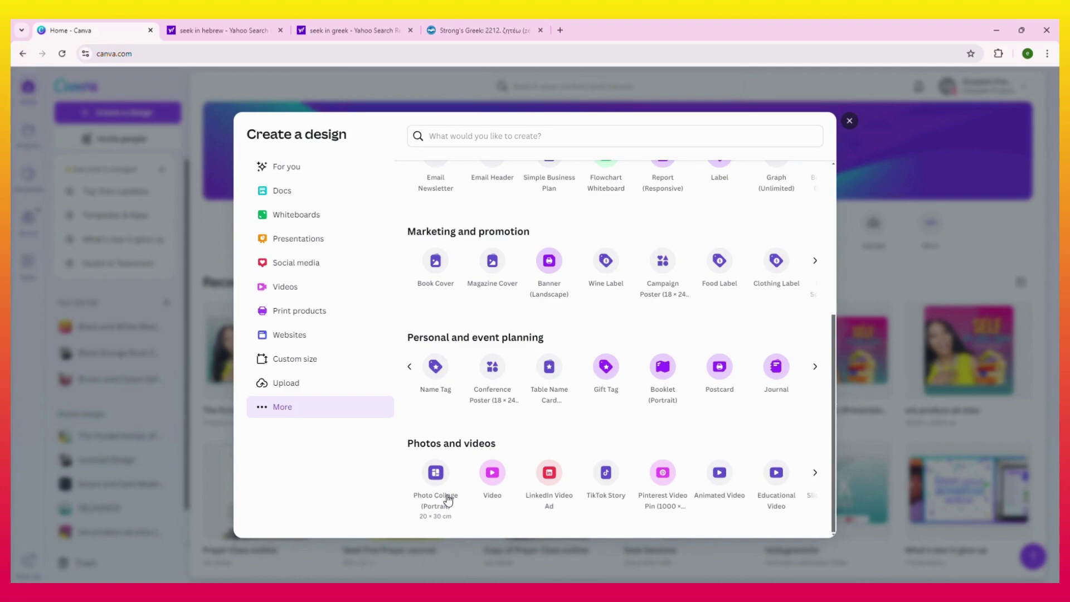
pyautogui.scroll(5, 447, 500)
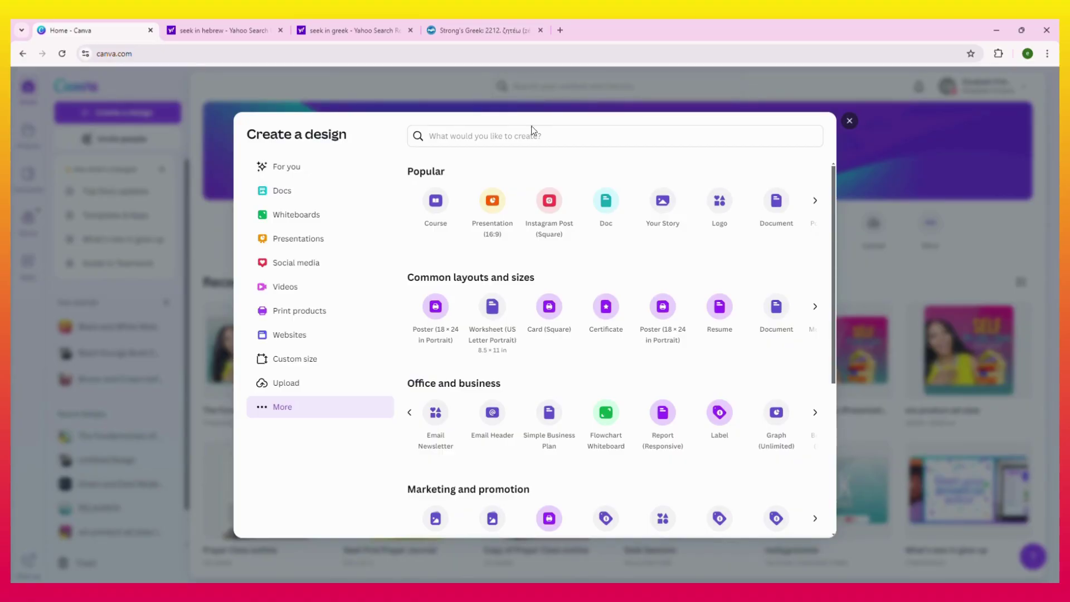
pyautogui.click(849, 121)
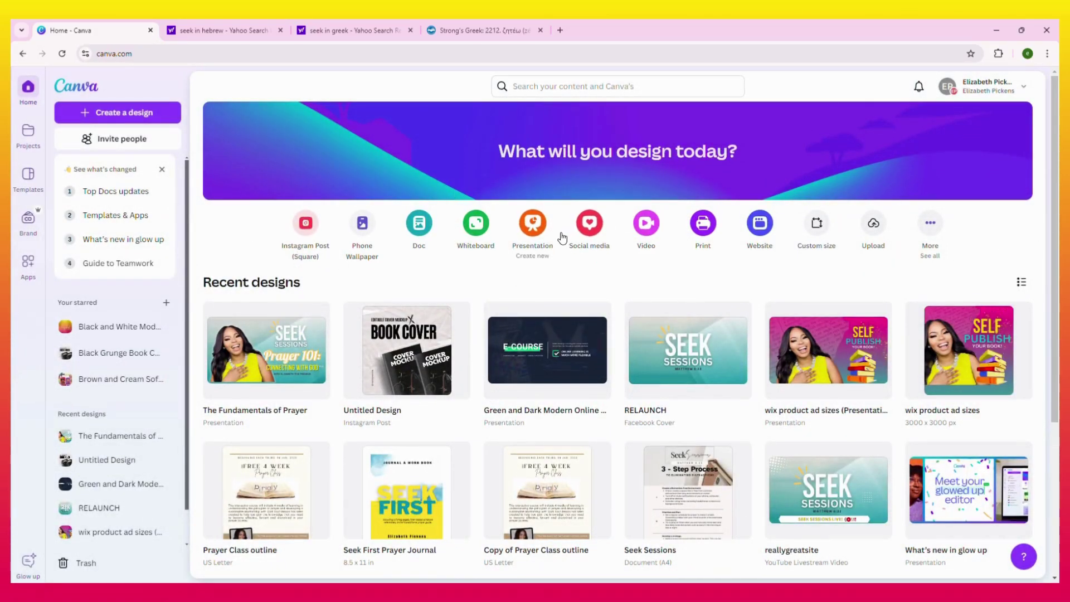
# Look through the recent designs on the home page.
pyautogui.scroll(-5, 558, 234)
pyautogui.scroll(-2, 562, 241)
pyautogui.scroll(7, 561, 241)
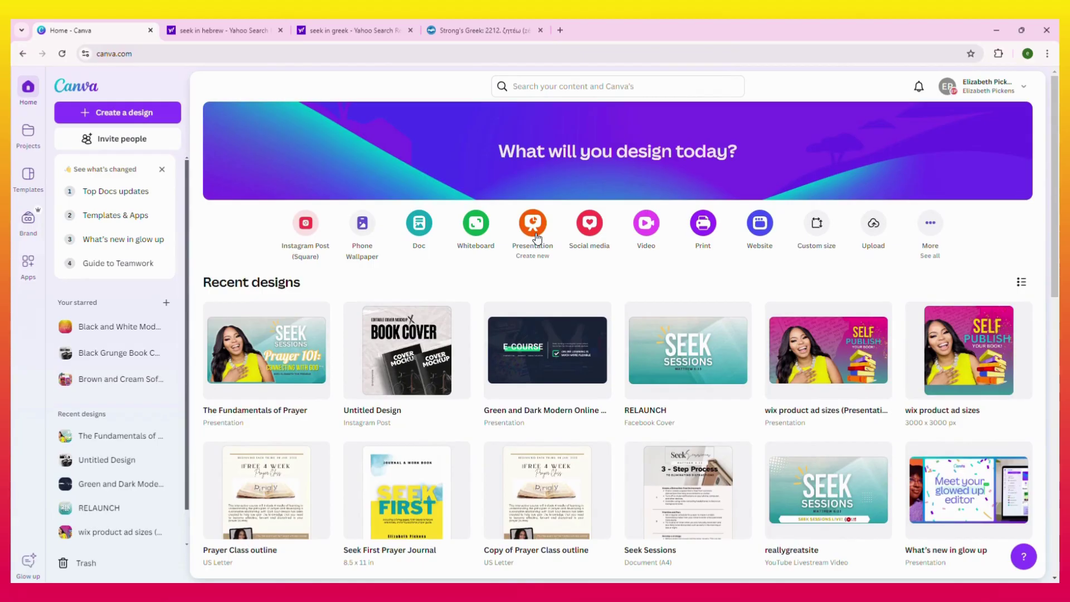
# Open the Projects page and review the choices of the owner filter without applying one.
pyautogui.click(30, 144)
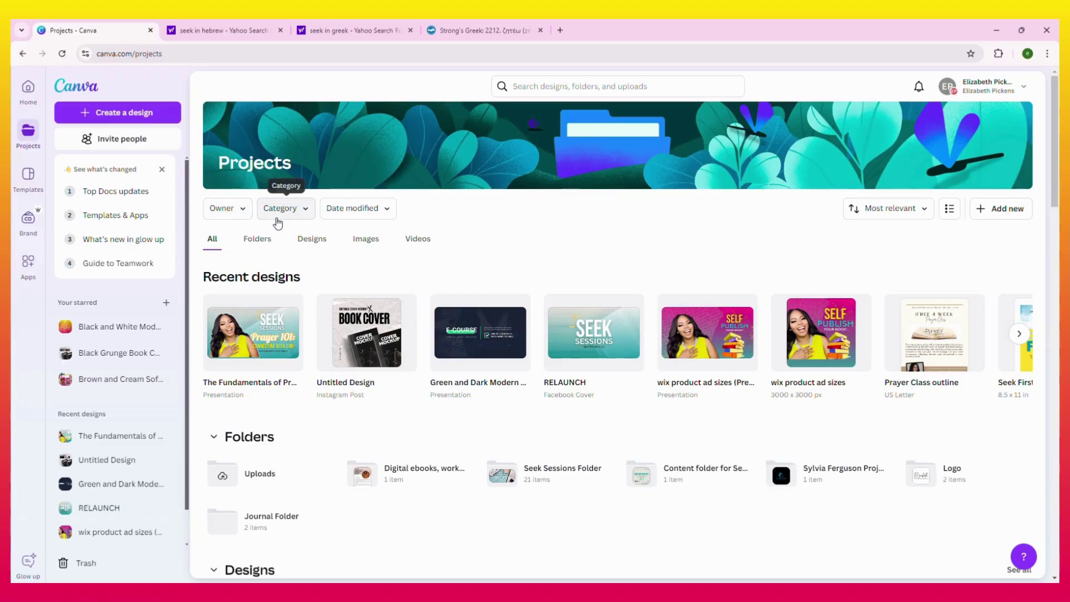
pyautogui.click(238, 220)
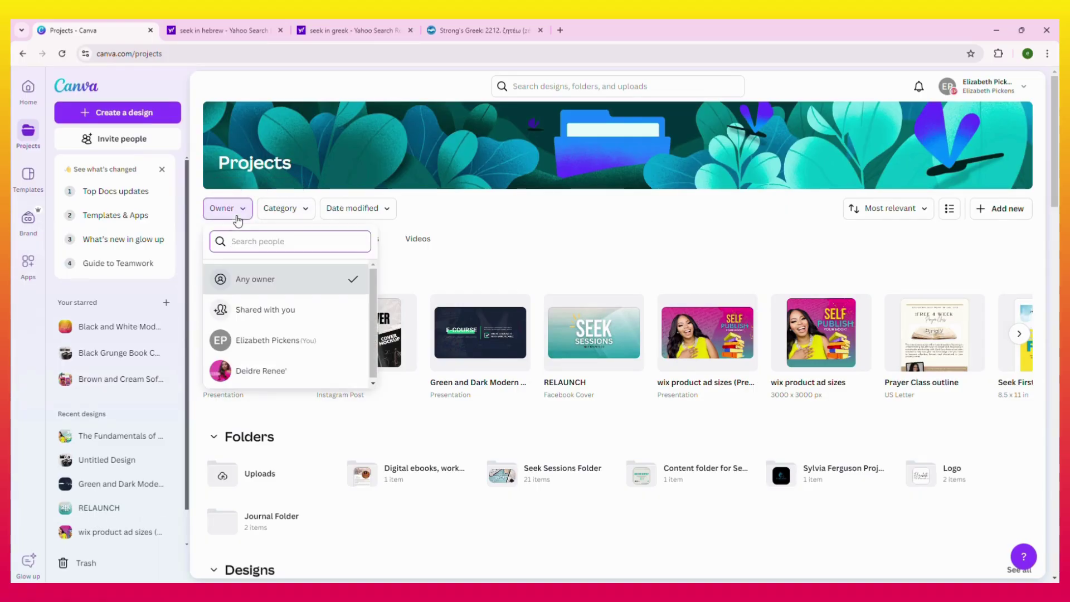
pyautogui.click(483, 222)
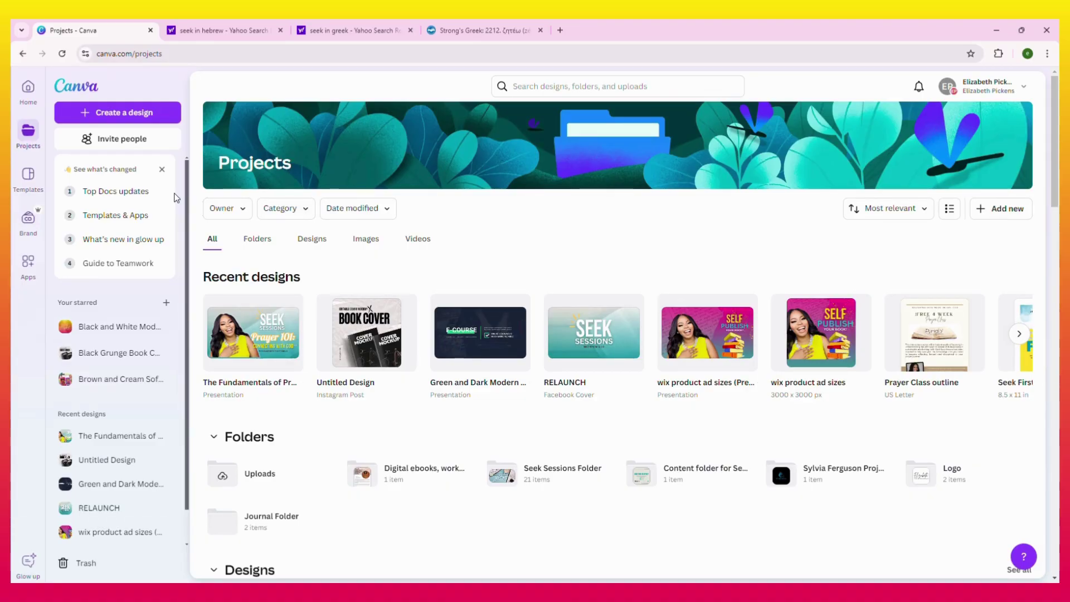
# Review the choices of the category and date modified filters without applying any.
pyautogui.click(286, 211)
pyautogui.scroll(-3, 304, 335)
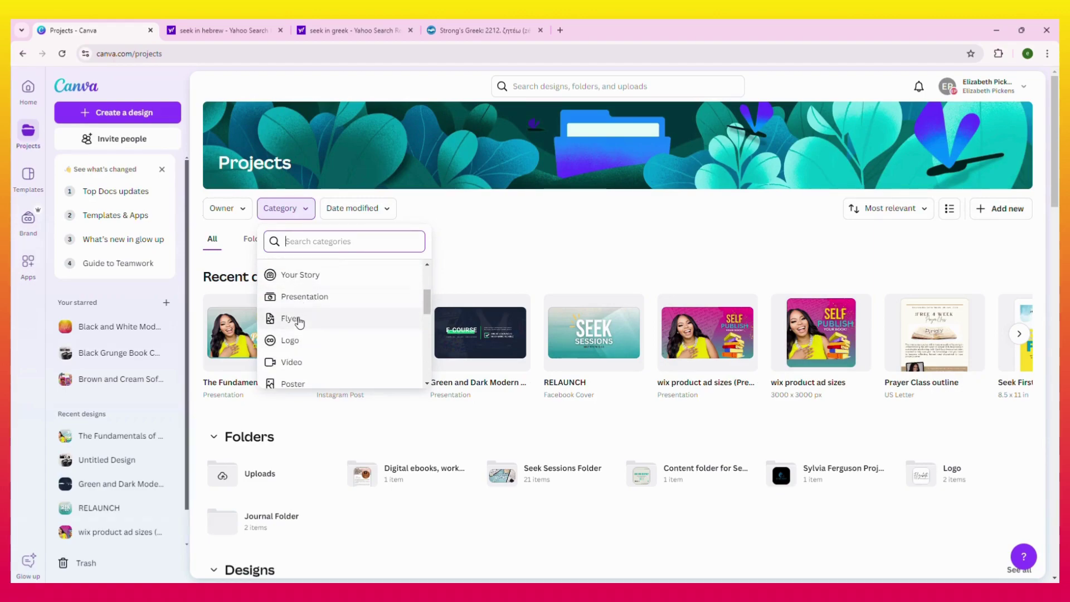
pyautogui.scroll(3, 290, 335)
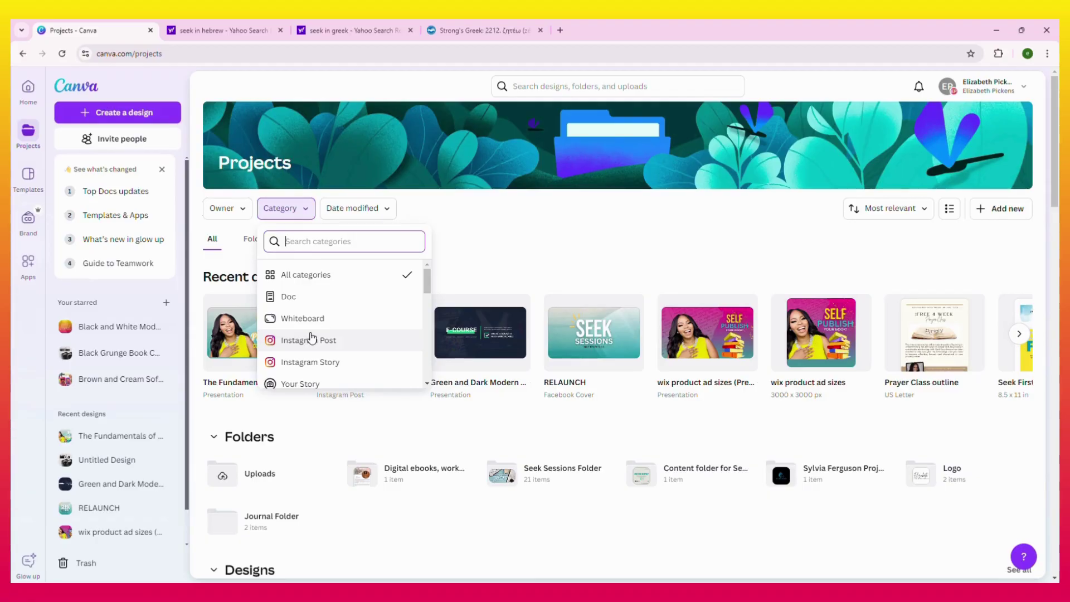
pyautogui.click(357, 211)
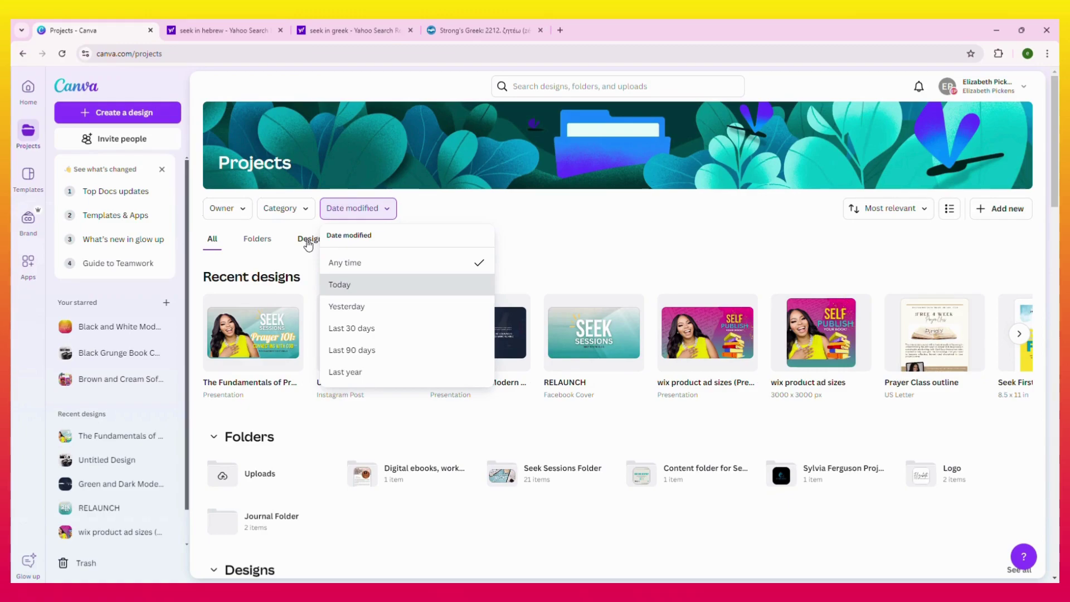
pyautogui.click(581, 232)
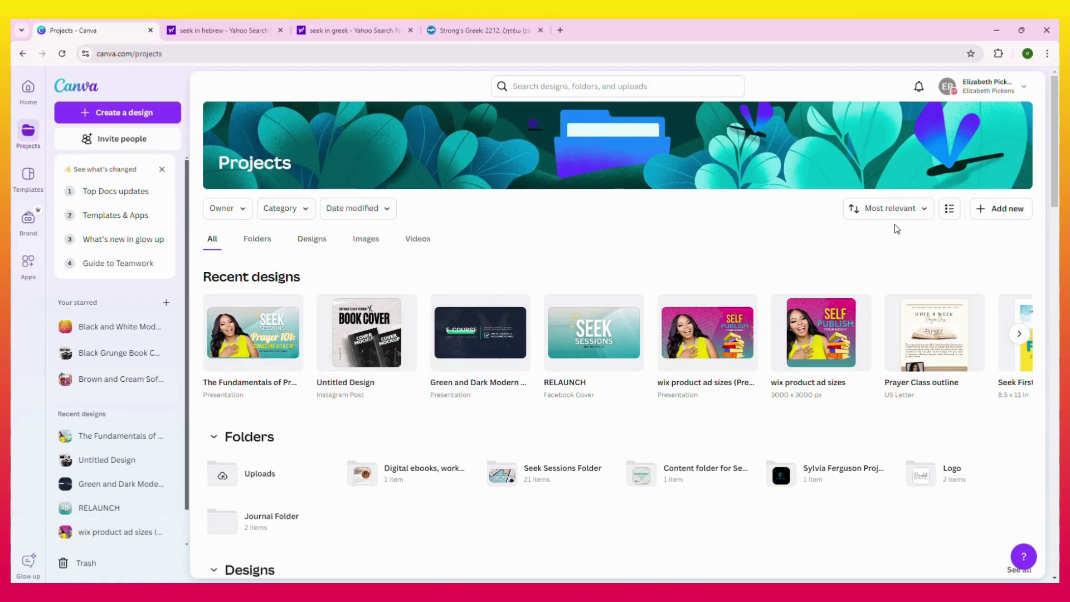
# Look through the projects in list view and return to grid view.
pyautogui.click(961, 216)
pyautogui.scroll(-7, 426, 461)
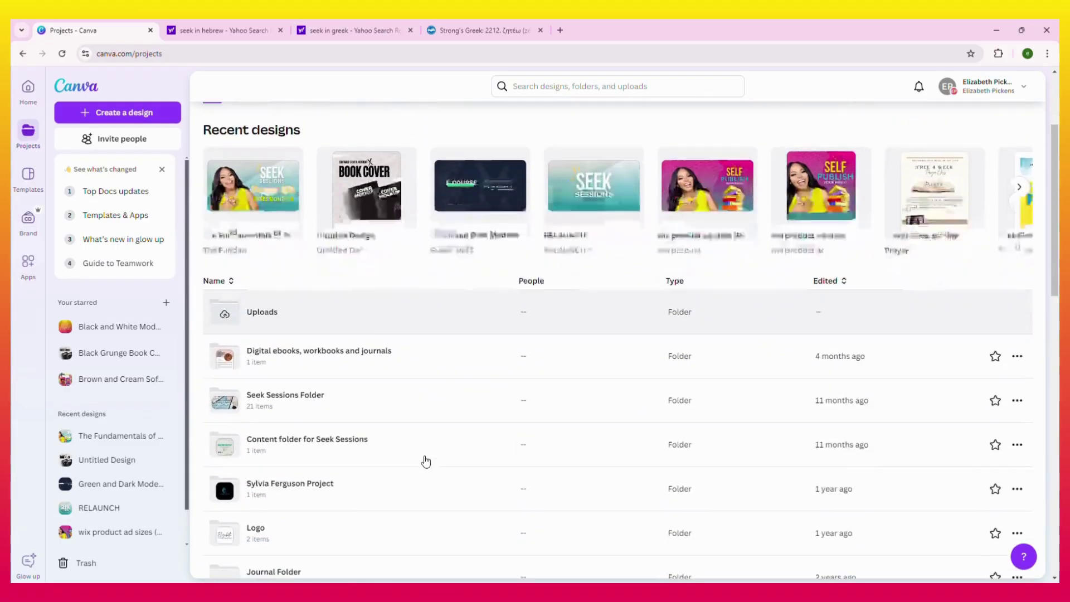
pyautogui.scroll(5, 426, 462)
pyautogui.scroll(2, 427, 463)
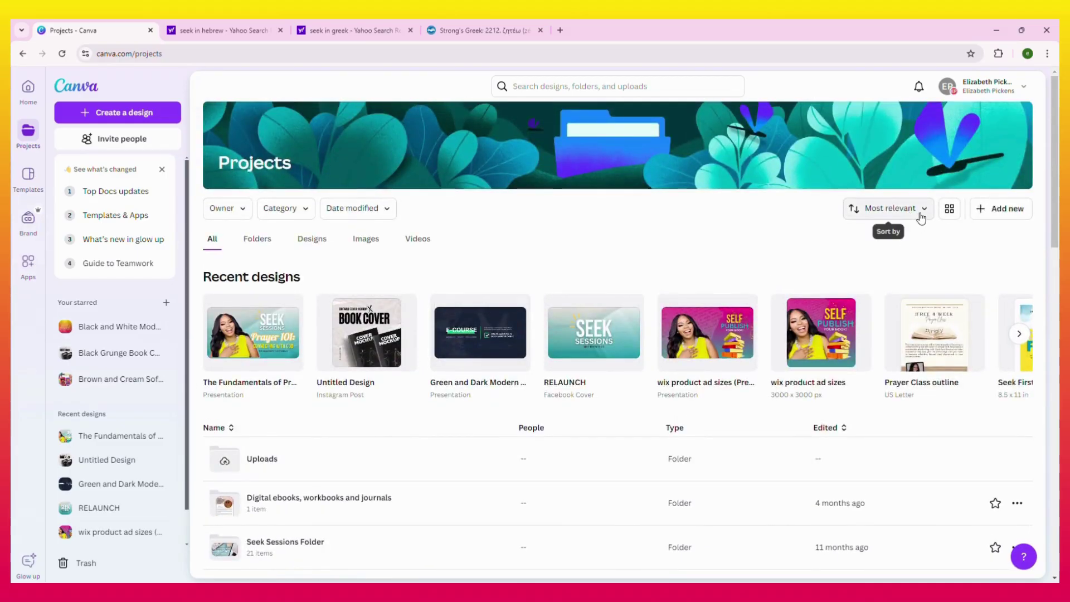
pyautogui.click(949, 209)
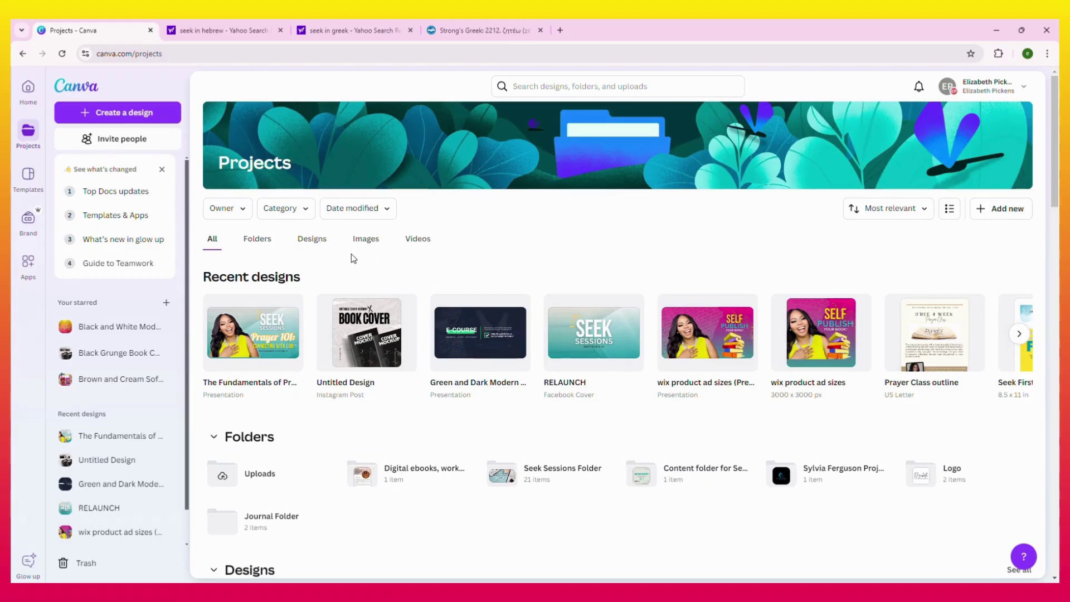
# Show only the folders, switch to only the designs, and look through the design thumbnails.
pyautogui.click(249, 246)
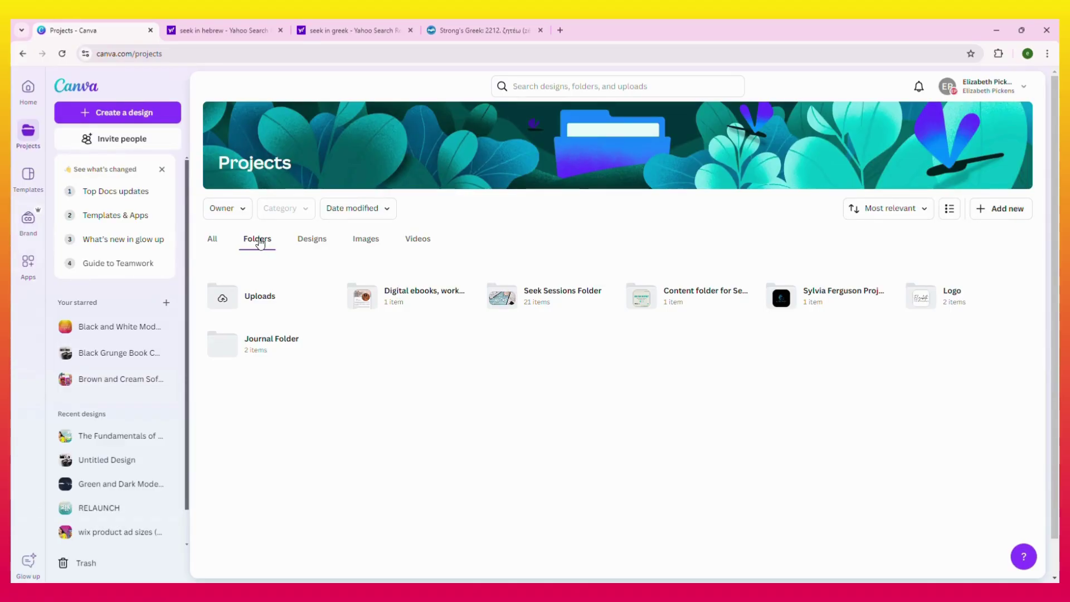
pyautogui.click(310, 246)
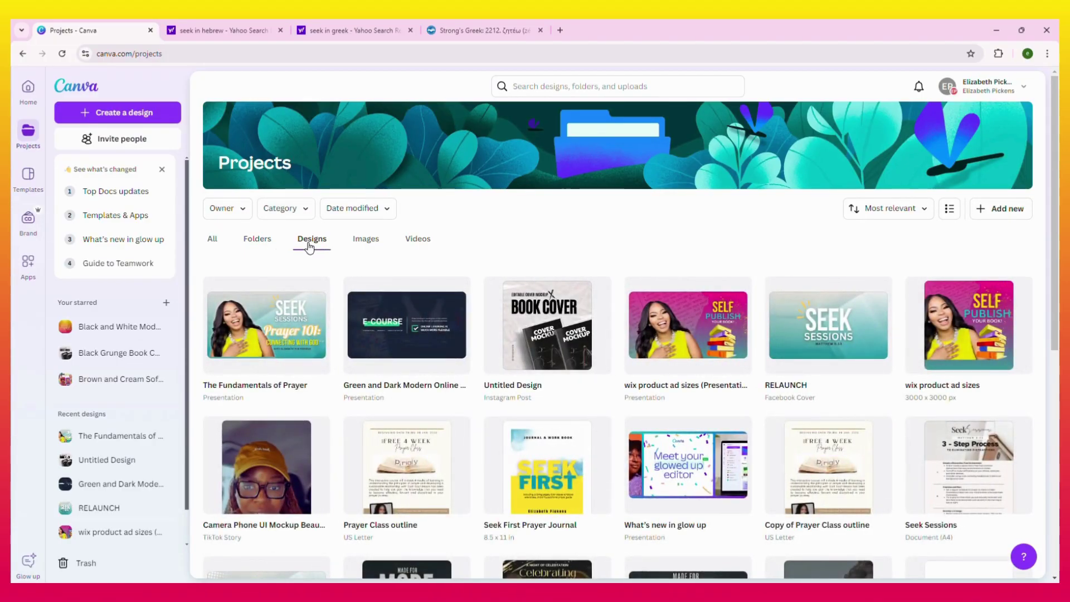
pyautogui.scroll(-7, 369, 338)
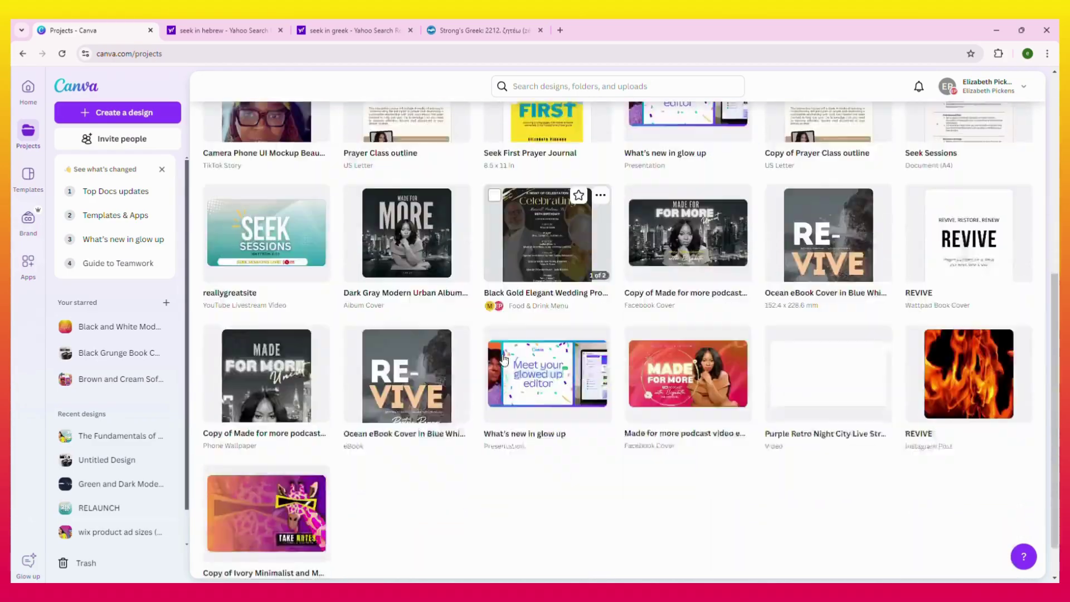
pyautogui.scroll(-4, 504, 360)
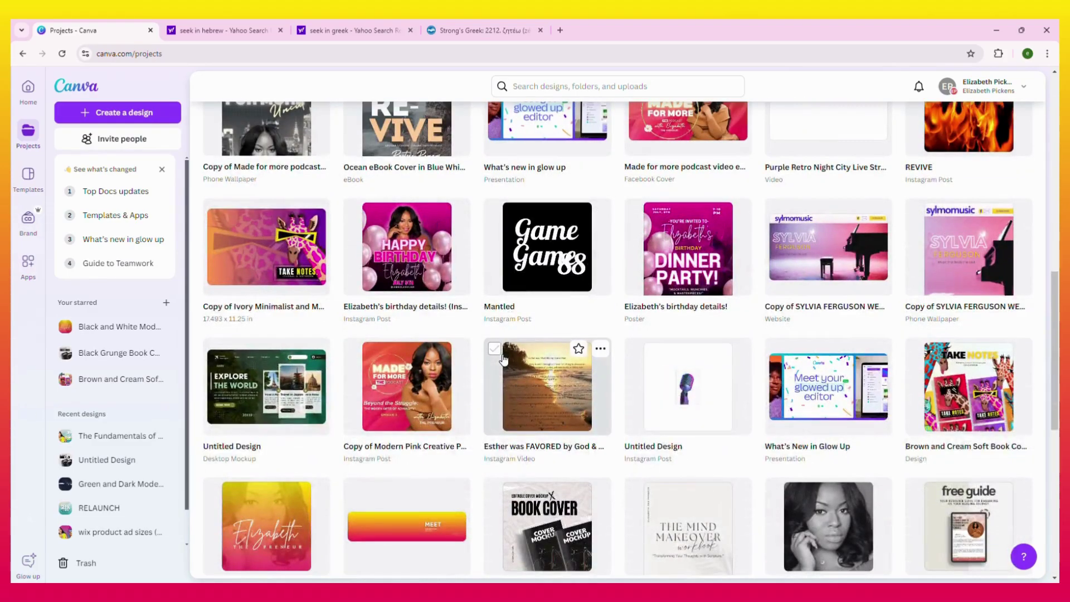
pyautogui.scroll(8, 504, 359)
pyautogui.scroll(3, 504, 360)
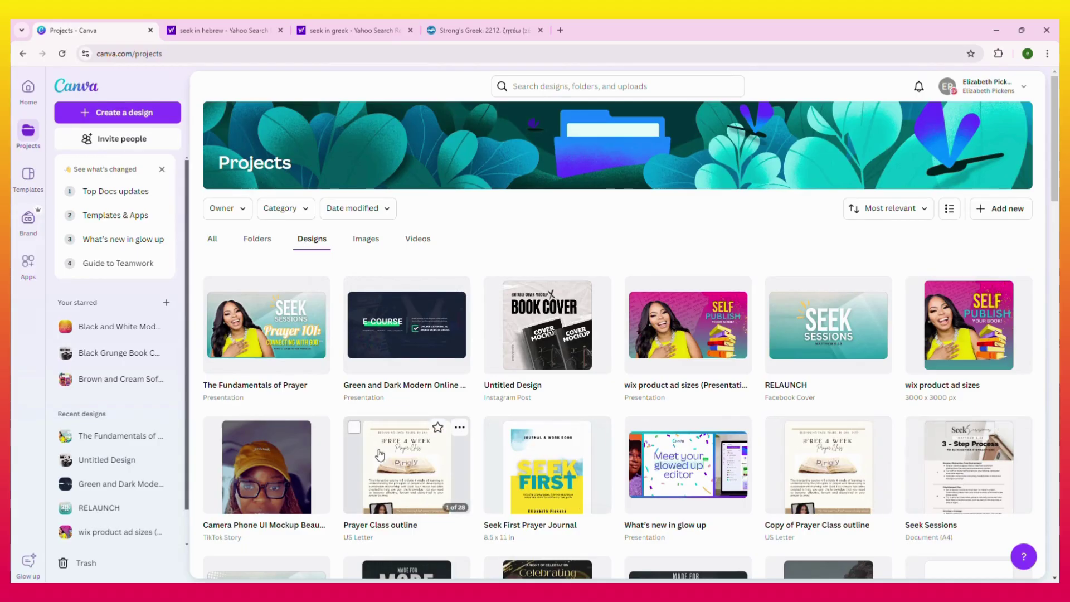
pyautogui.scroll(-7, 382, 445)
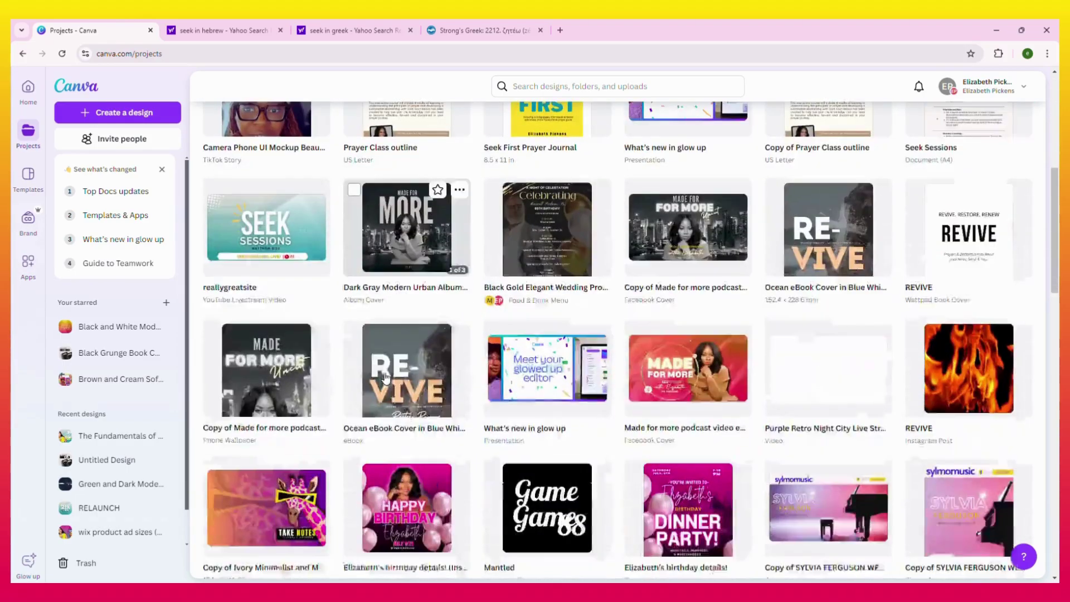
pyautogui.scroll(5, 385, 378)
pyautogui.scroll(3, 385, 377)
# Show only the images among the projects and look through the uploaded pictures.
pyautogui.click(365, 240)
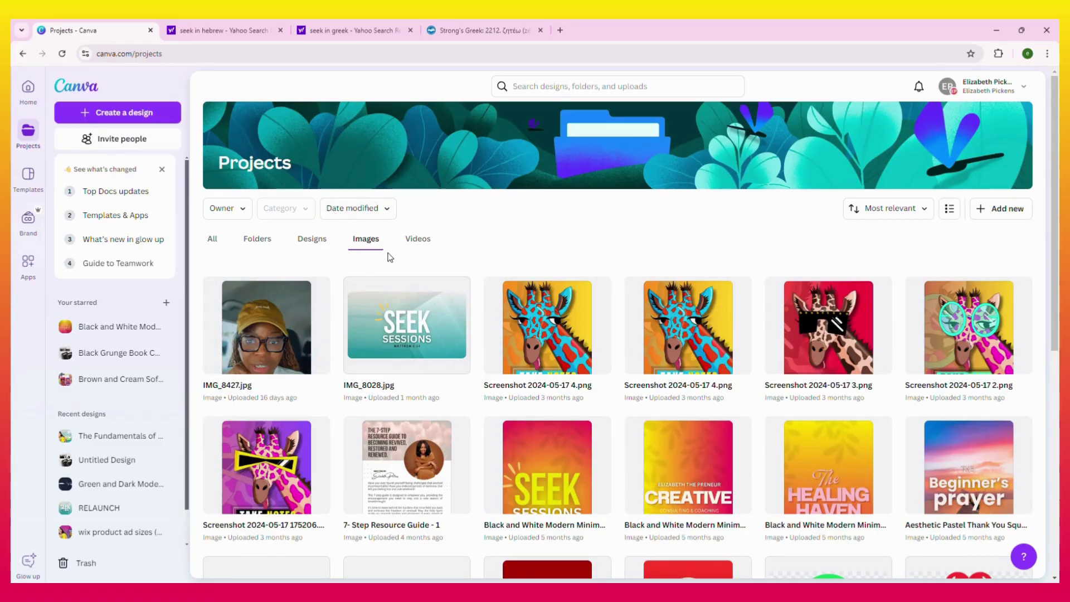
pyautogui.scroll(-8, 336, 306)
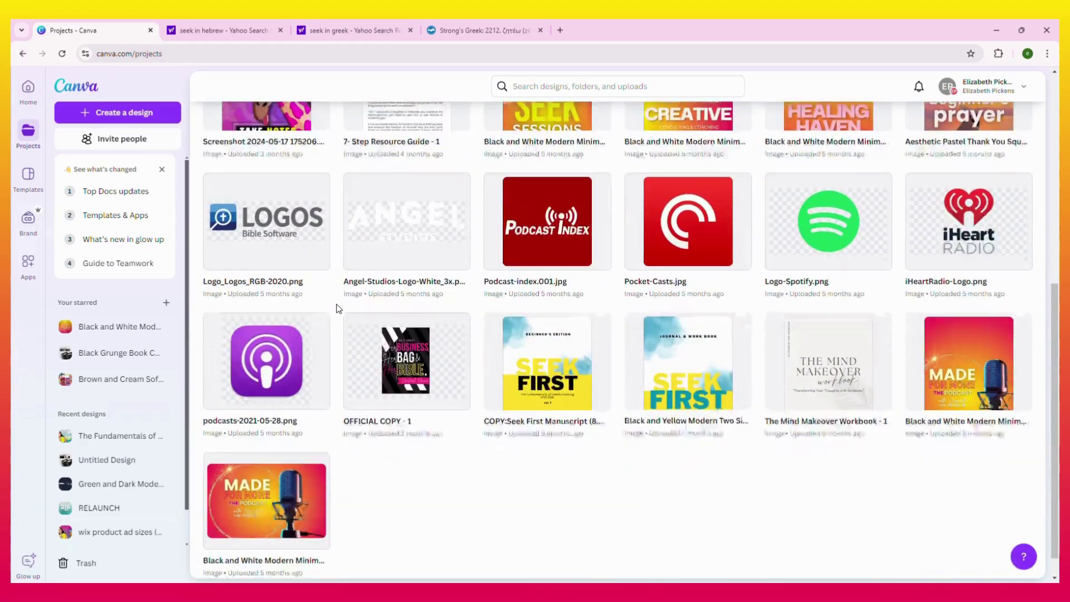
pyautogui.scroll(-5, 336, 307)
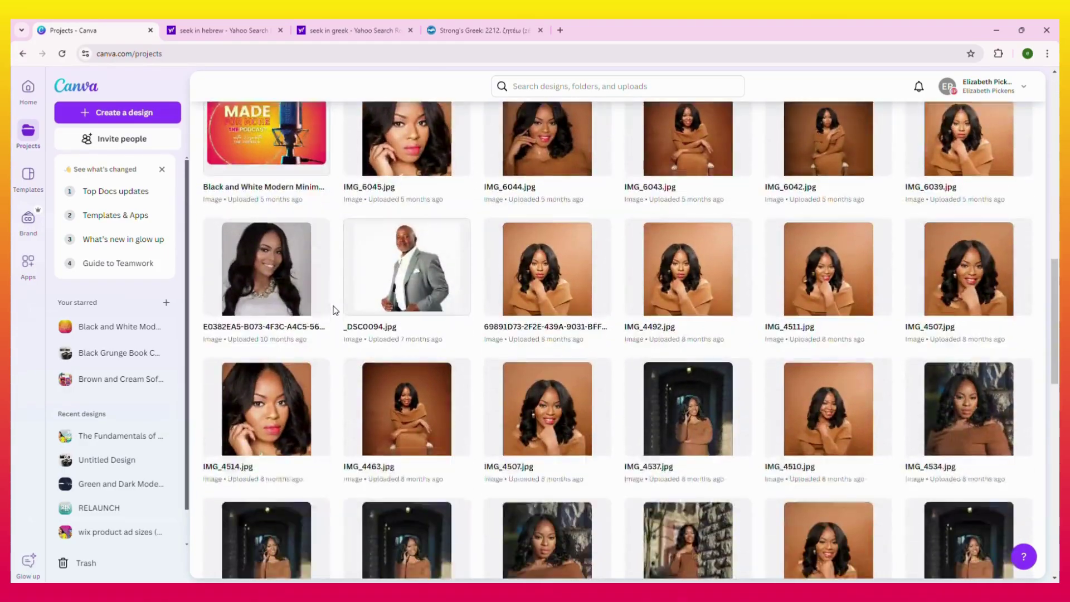
pyautogui.scroll(15, 335, 309)
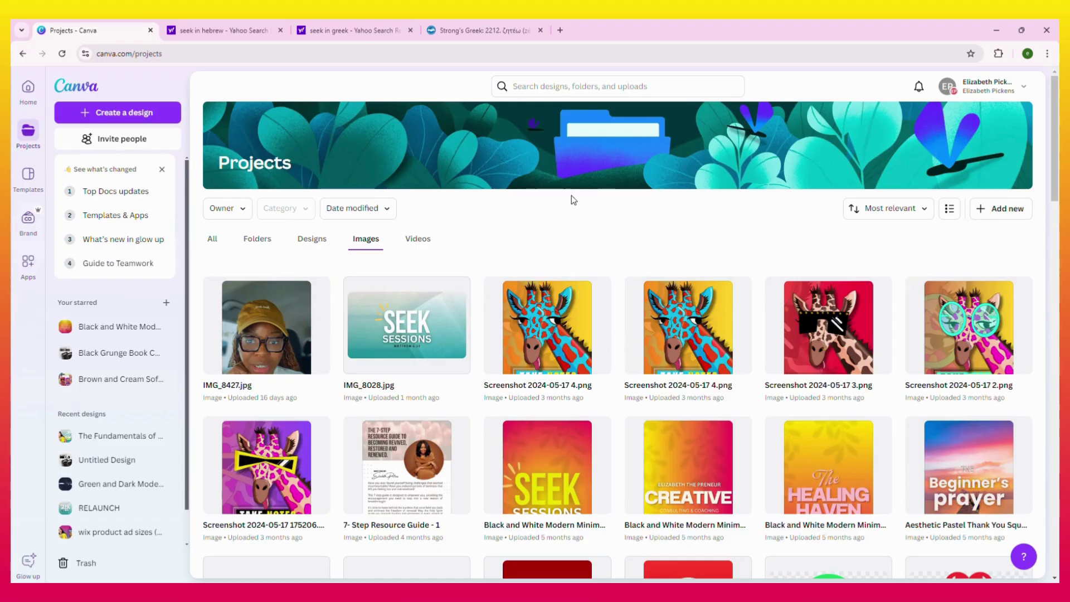
# Show only the videos among the projects and look through the uploaded clips to the end of the list.
pyautogui.click(418, 239)
pyautogui.scroll(-8, 359, 346)
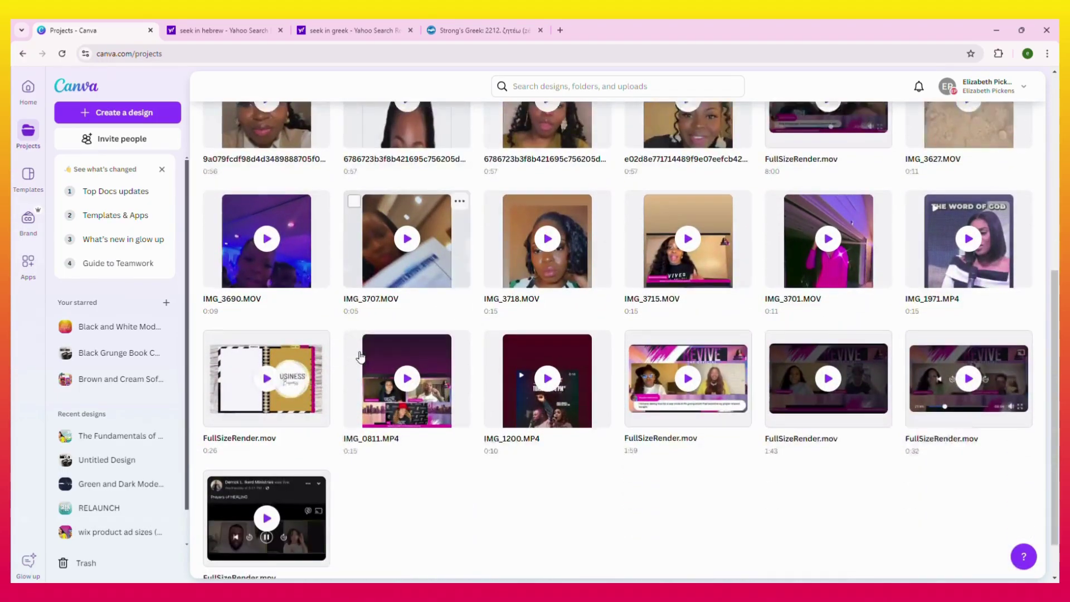
pyautogui.scroll(8, 359, 356)
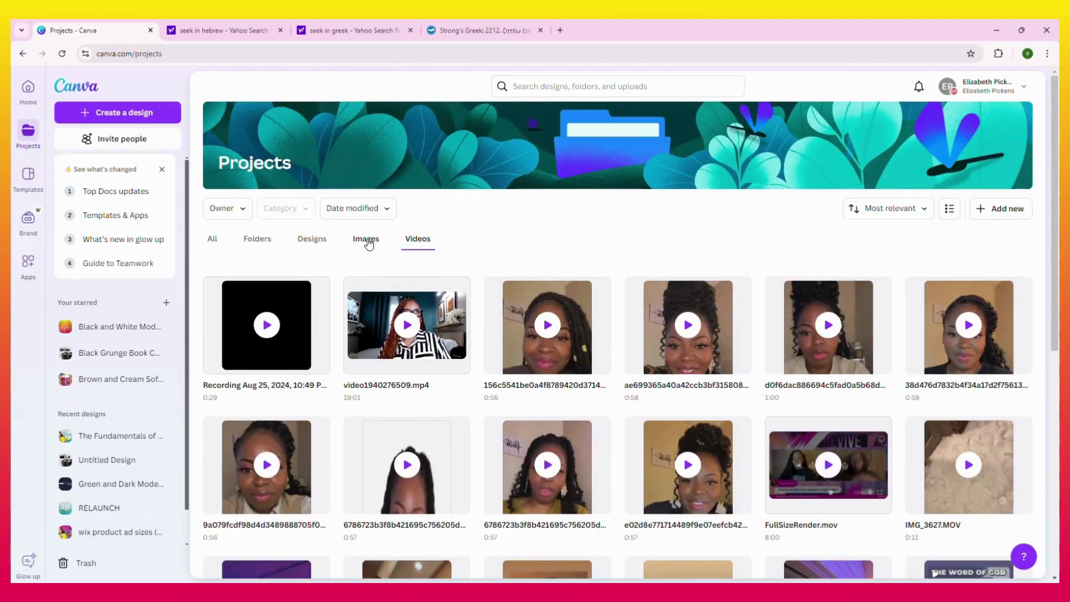
pyautogui.scroll(-1, 660, 361)
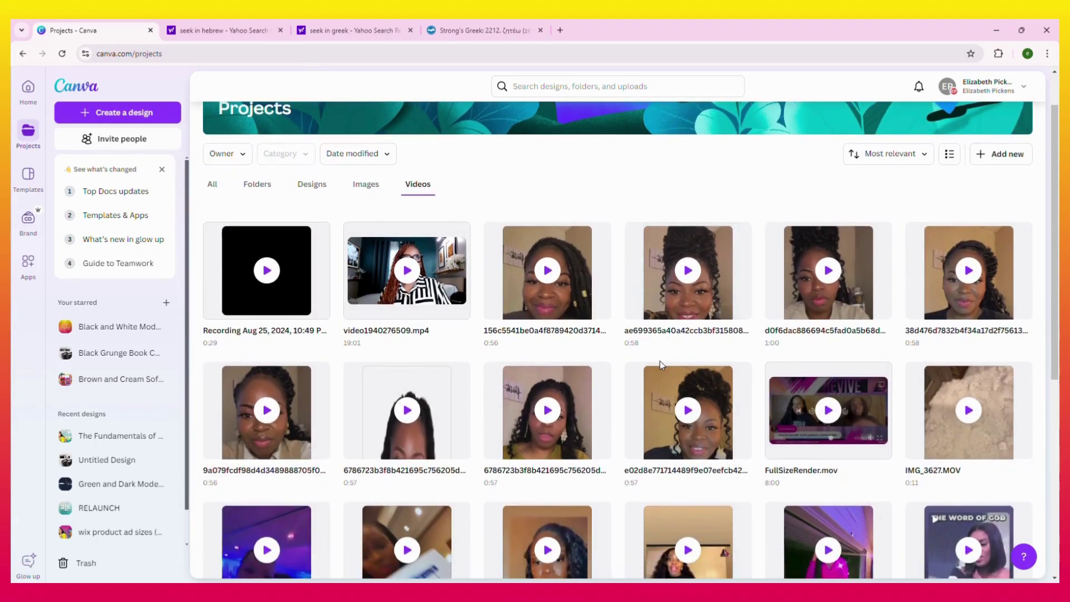
pyautogui.moveTo(841, 477)
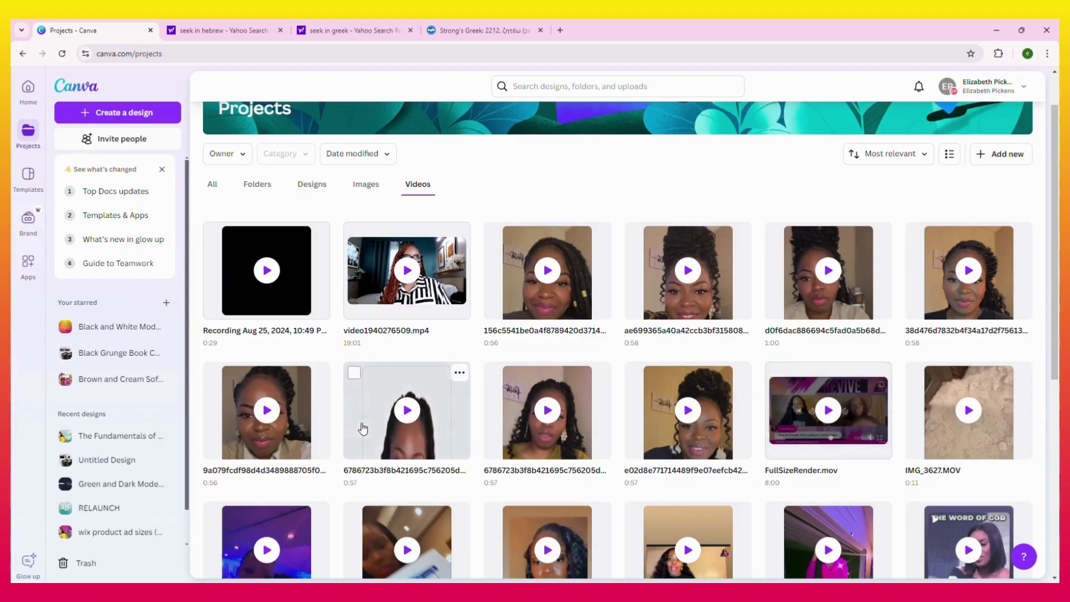
pyautogui.scroll(-3, 358, 429)
pyautogui.scroll(-2, 625, 419)
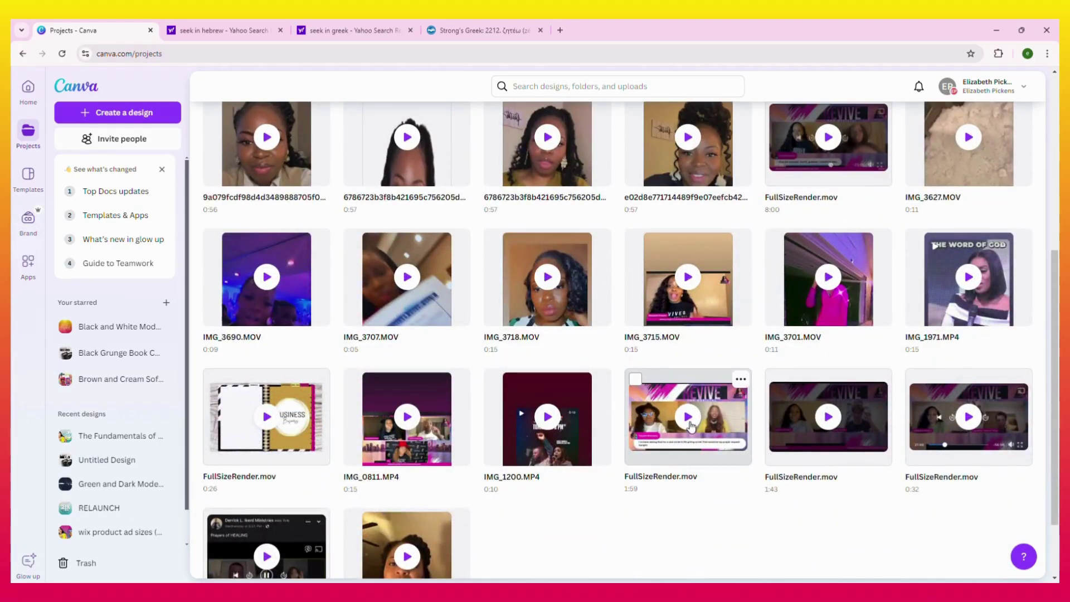
pyautogui.scroll(-2, 689, 427)
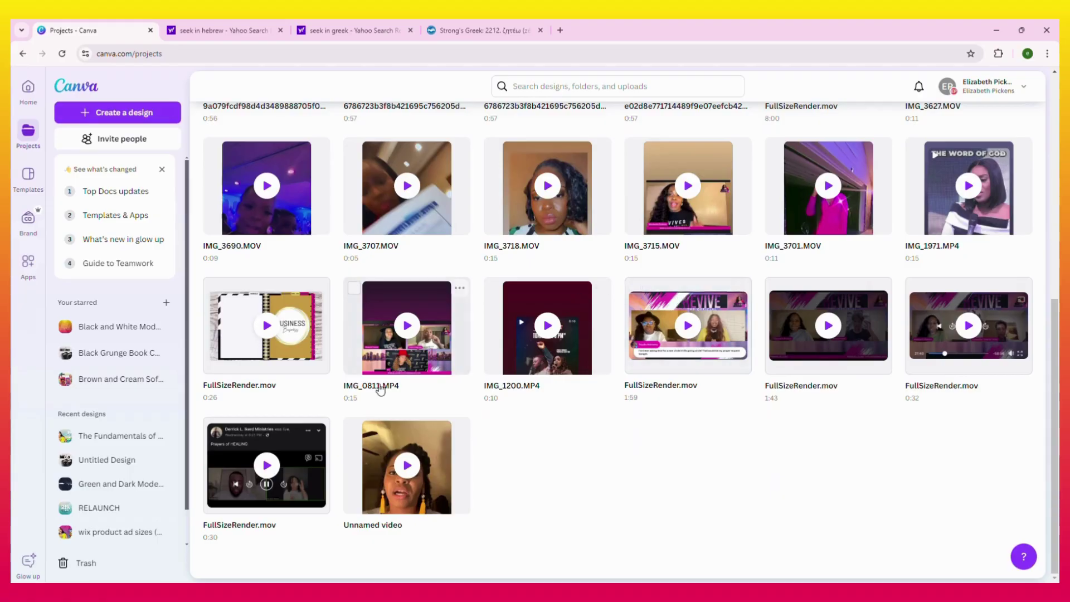
pyautogui.scroll(2, 423, 355)
pyautogui.scroll(6, 423, 355)
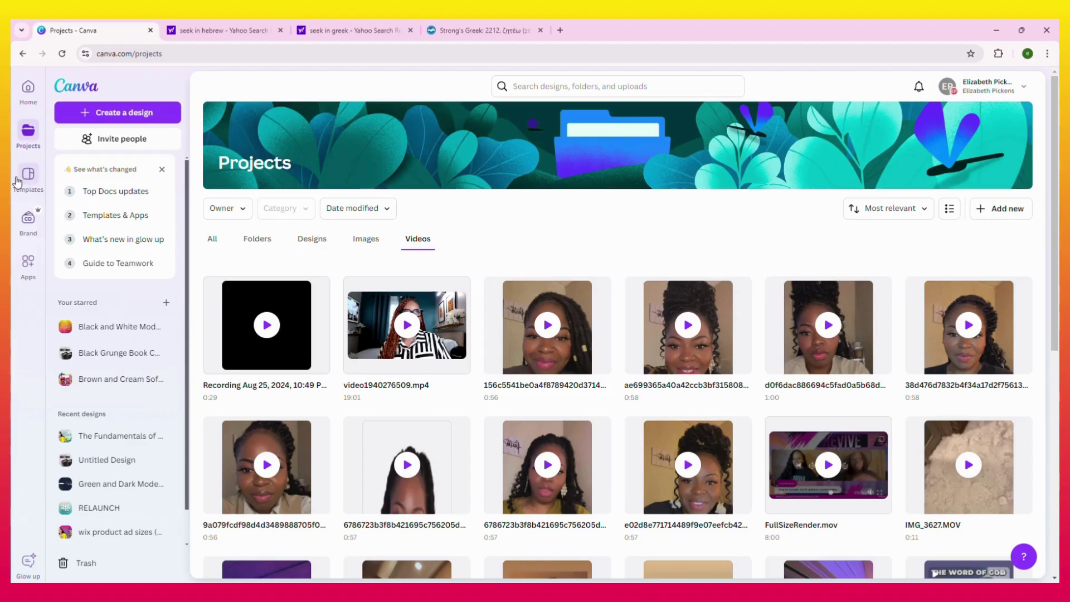
# Open the Templates page and look through the template collections as far as the Instagram and Facebook posts.
pyautogui.click(17, 182)
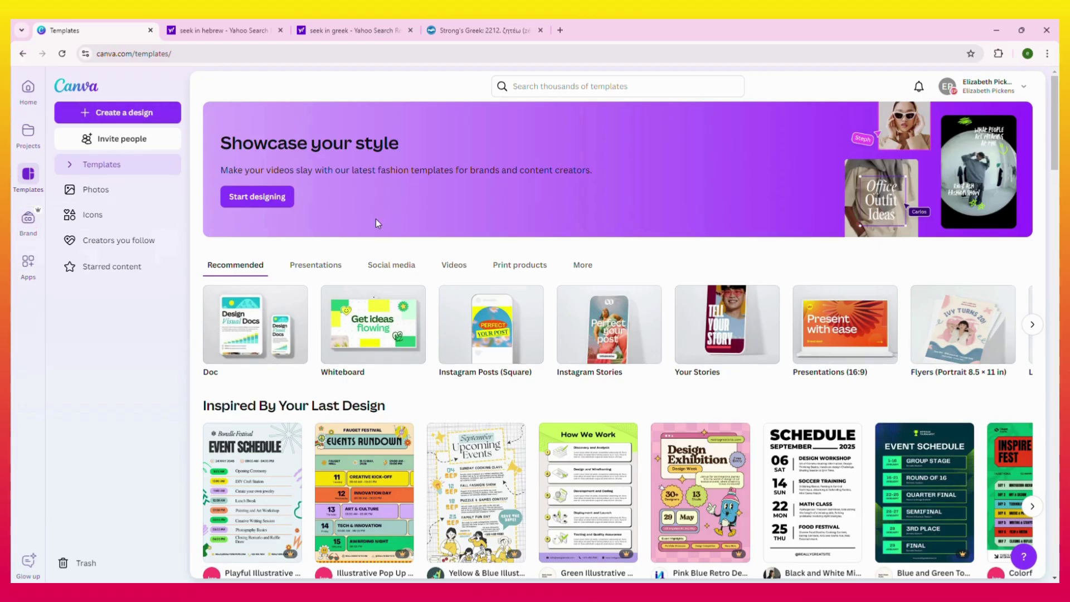
pyautogui.scroll(-5, 535, 301)
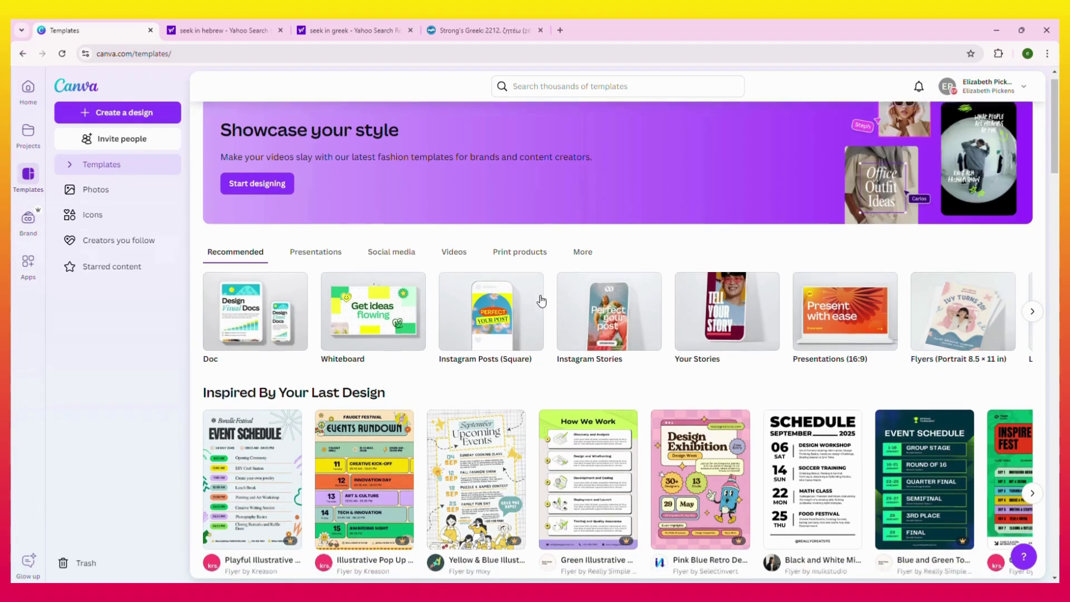
pyautogui.scroll(-1, 533, 300)
pyautogui.scroll(3, 533, 300)
pyautogui.scroll(-5, 533, 300)
pyautogui.scroll(-6, 533, 300)
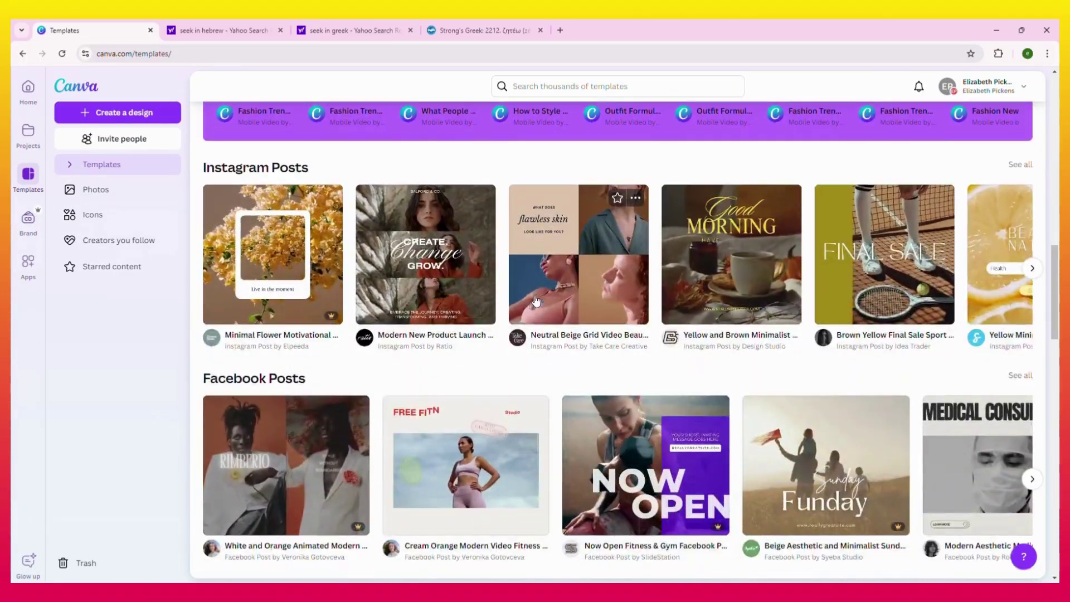
# Open the Minimal Flower Motivational Quote Video Instagram Post template for customizing and preview its video.
pyautogui.click(249, 266)
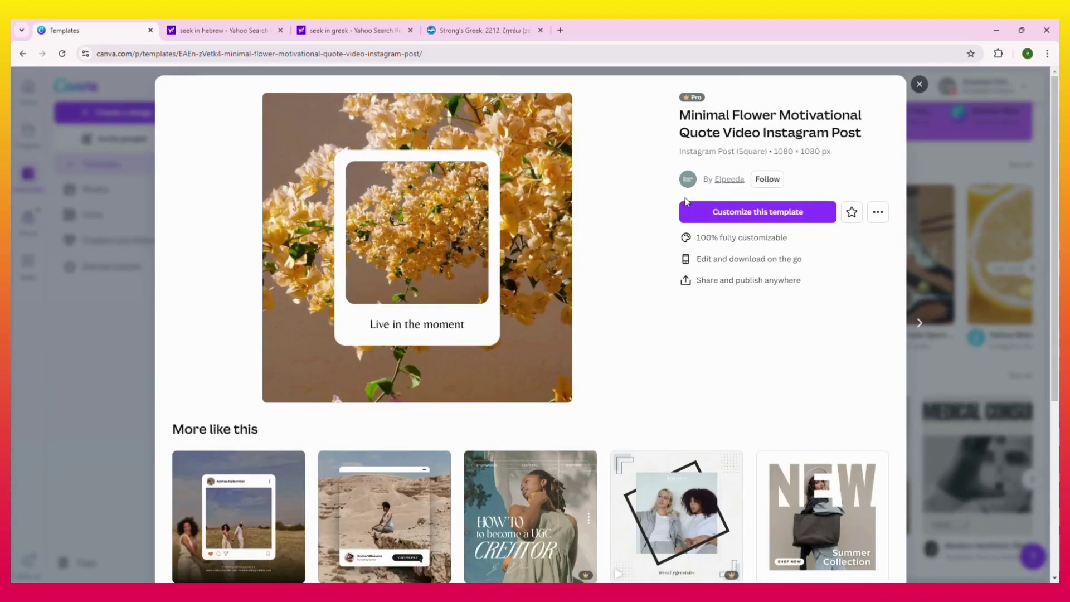
pyautogui.click(723, 216)
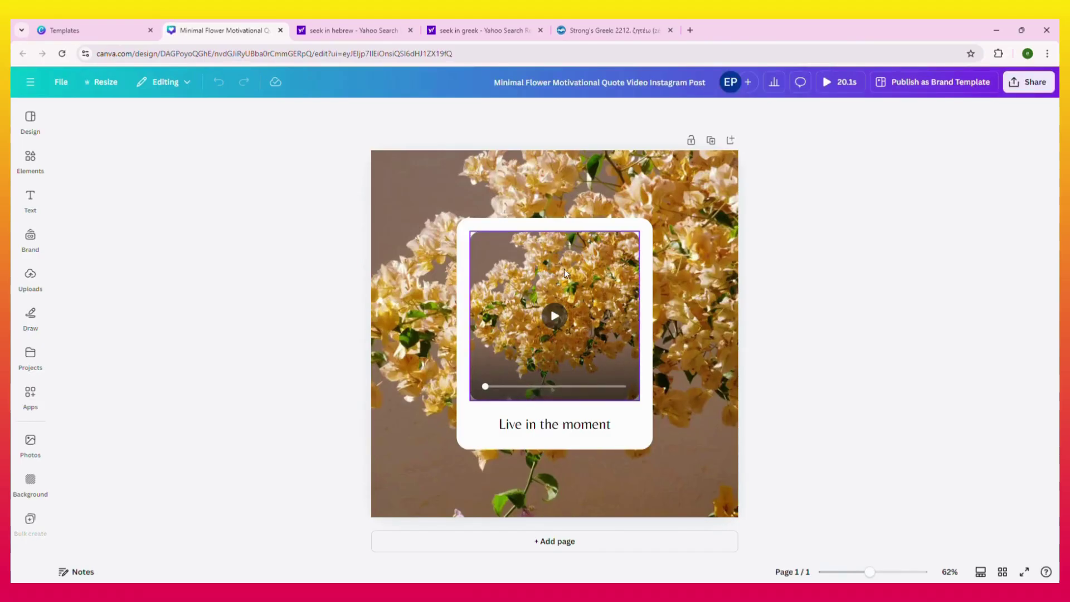
pyautogui.click(834, 87)
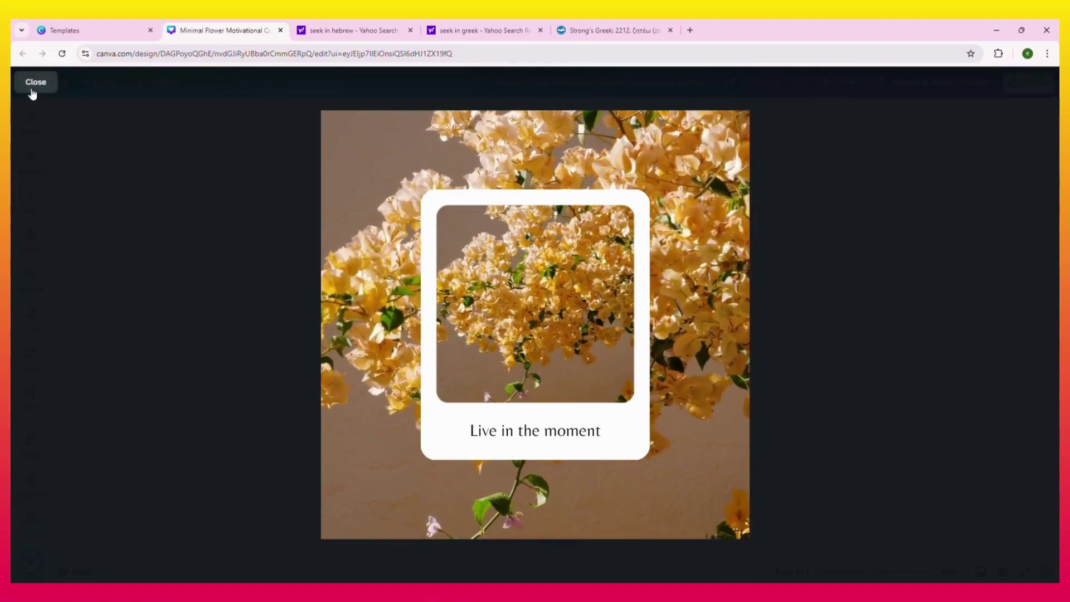
pyautogui.click(33, 87)
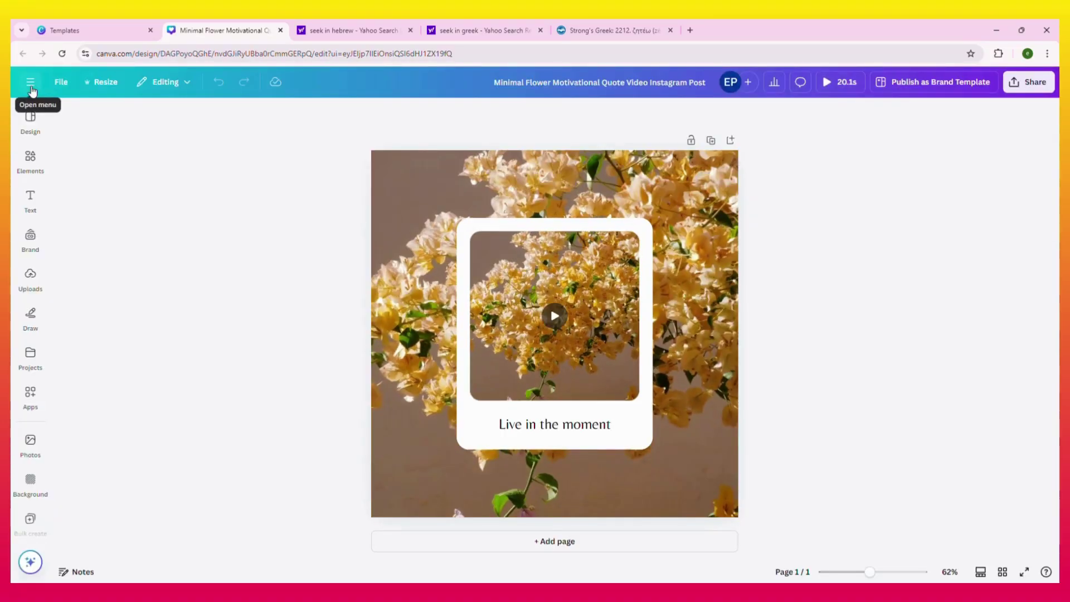
# Recolor the rounded frame around the central video, trying red and dark purple before settling on Mellow Barnyard's dark gold.
pyautogui.click(478, 225)
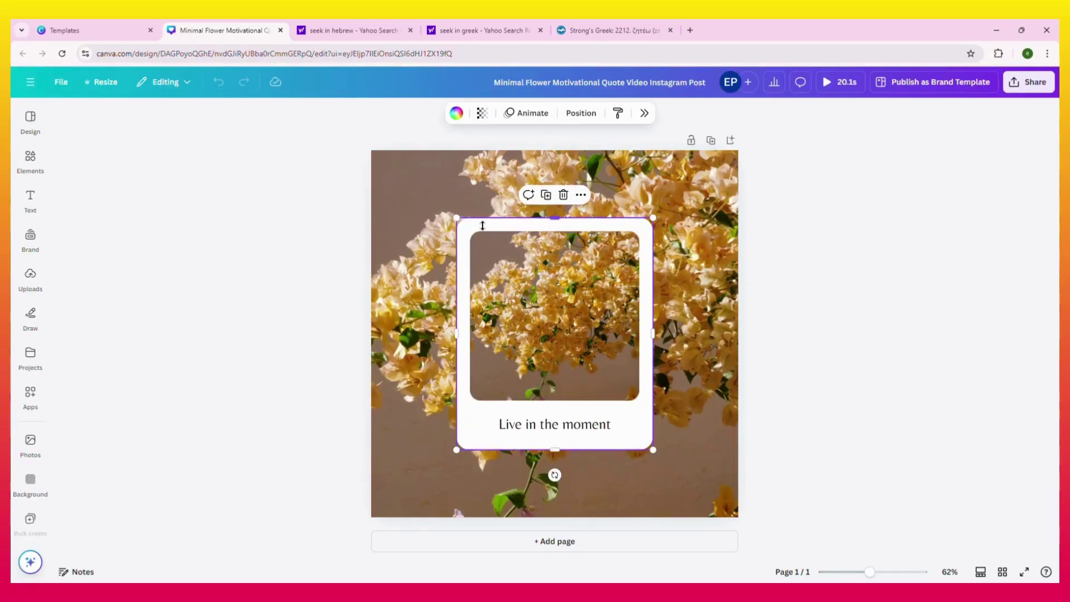
pyautogui.click(457, 114)
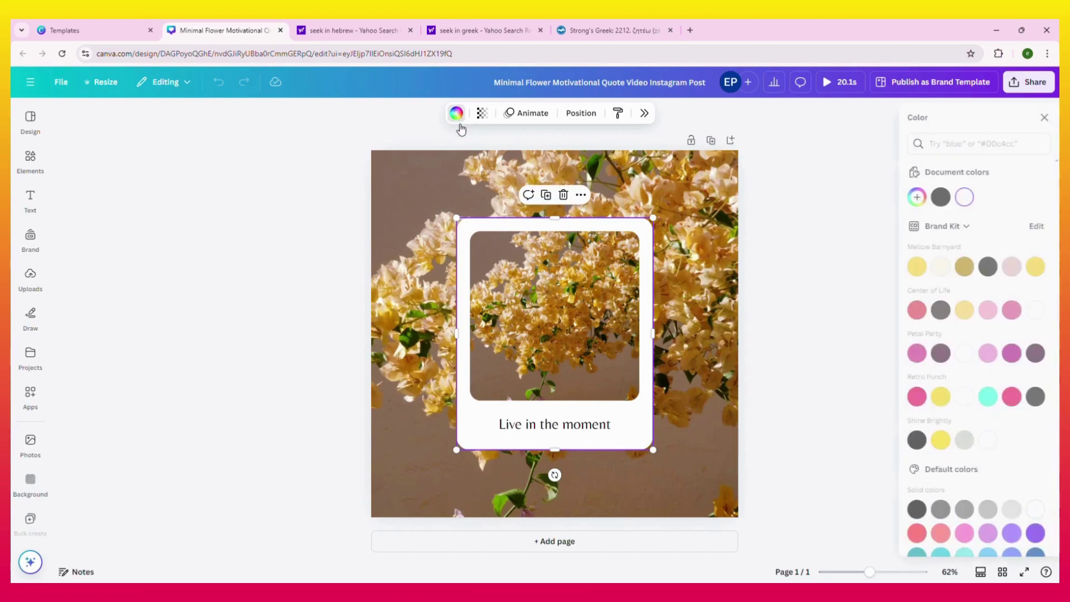
pyautogui.click(904, 311)
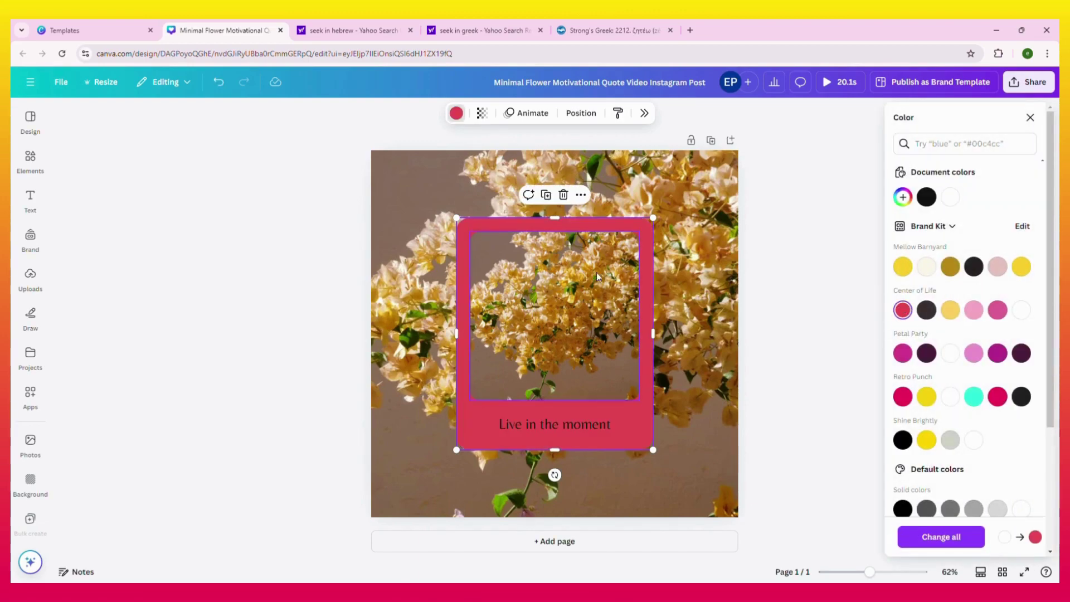
pyautogui.click(1030, 355)
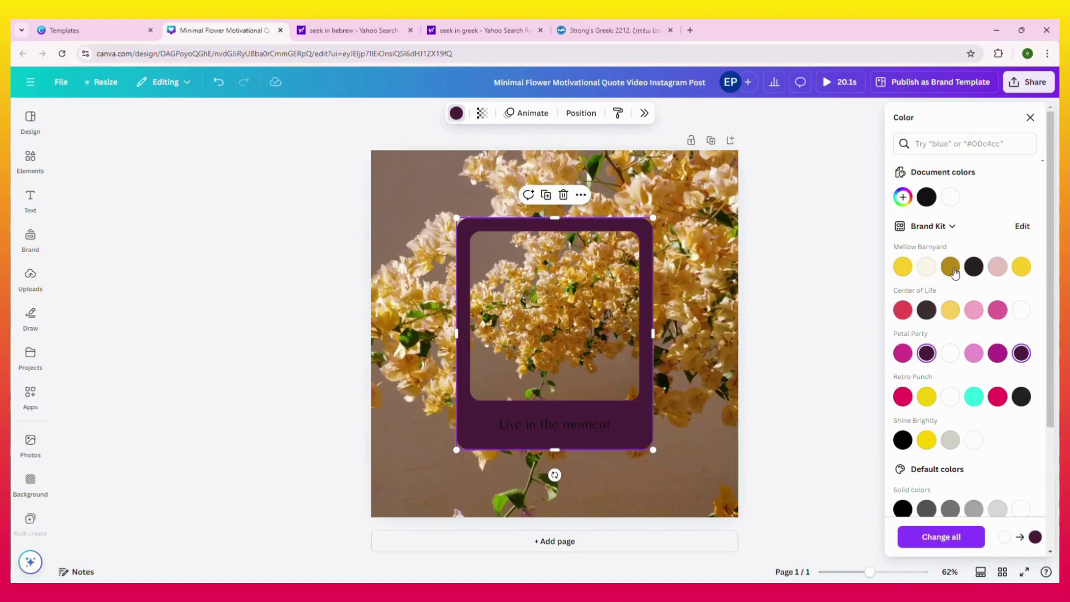
pyautogui.click(954, 270)
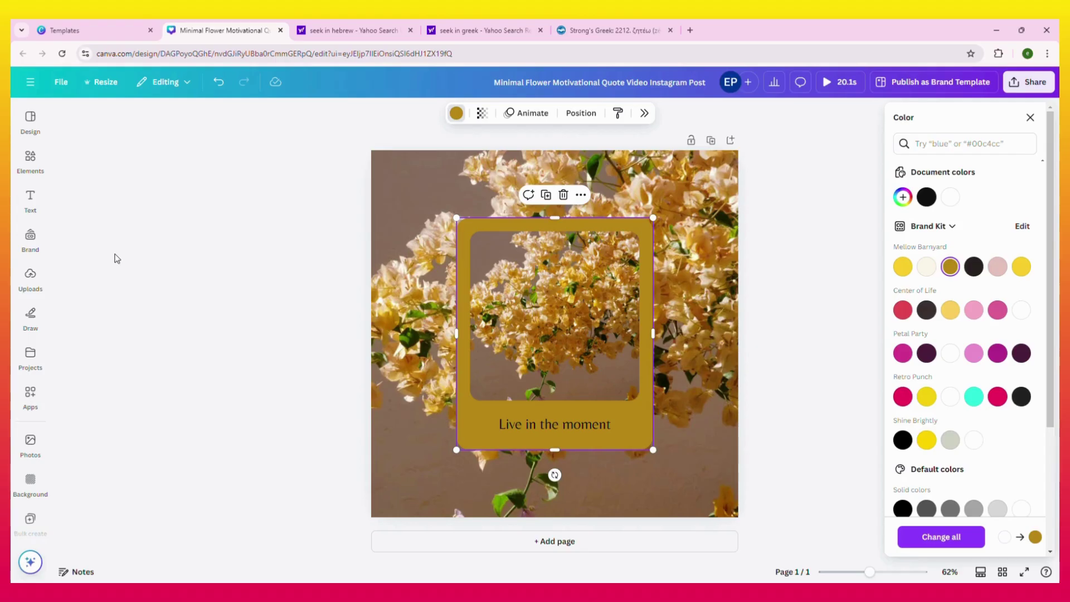
# Change the font of the "Live in the moment" caption to Anton.
pyautogui.click(534, 426)
pyautogui.doubleClick(516, 427)
pyautogui.tripleClick(517, 427)
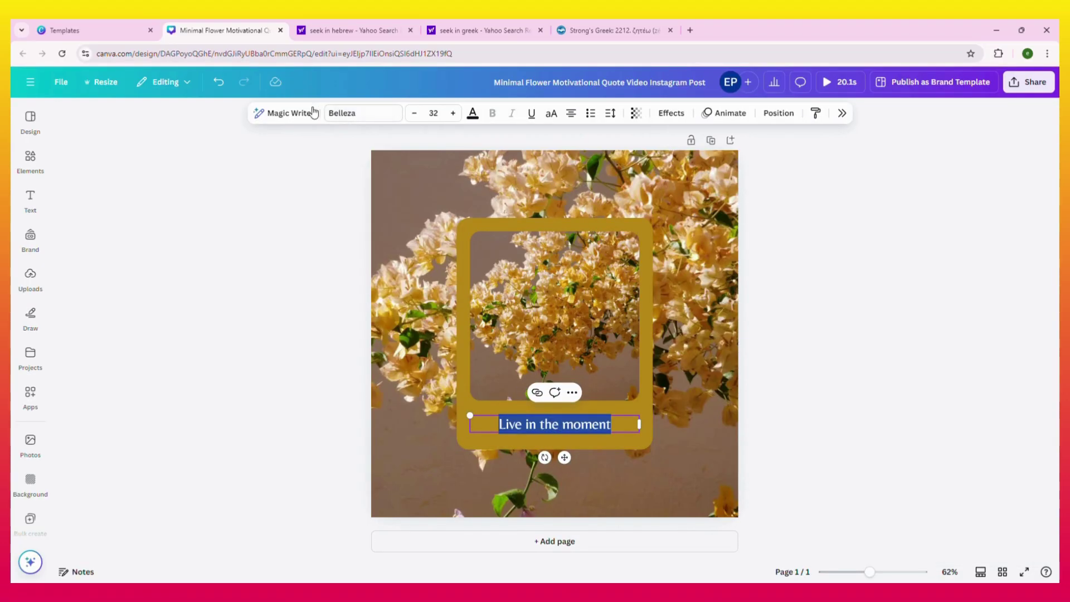
pyautogui.click(357, 117)
pyautogui.click(920, 453)
pyautogui.click(30, 356)
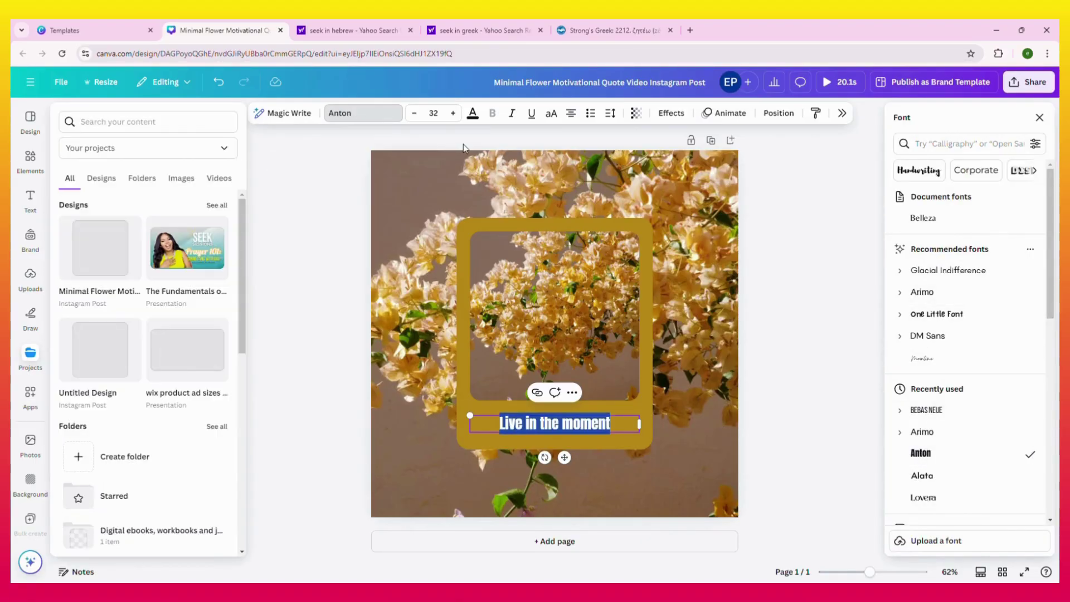
# Set the "Live in the moment" caption's text color to white and deselect it.
pyautogui.click(473, 113)
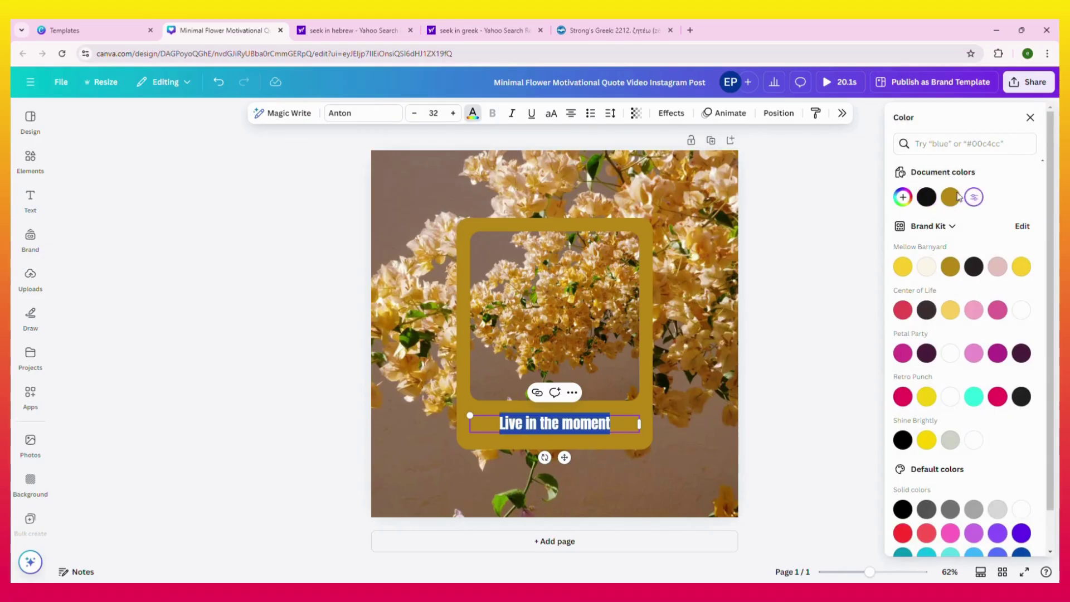
pyautogui.click(238, 409)
pyautogui.click(258, 439)
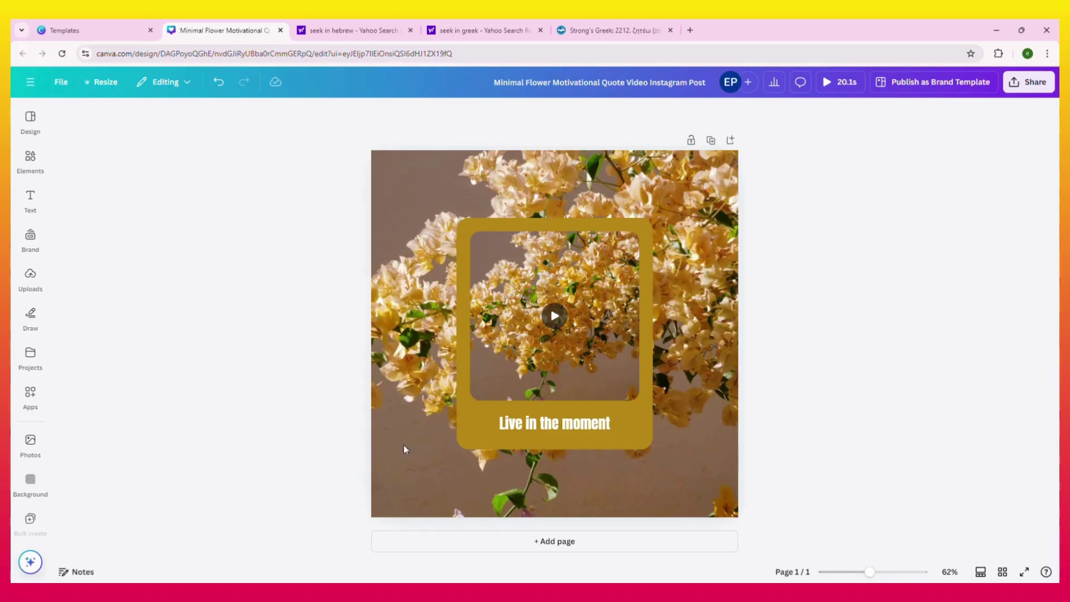
# Select the gold frame and the background flower video in turn to view their editing options.
pyautogui.click(467, 428)
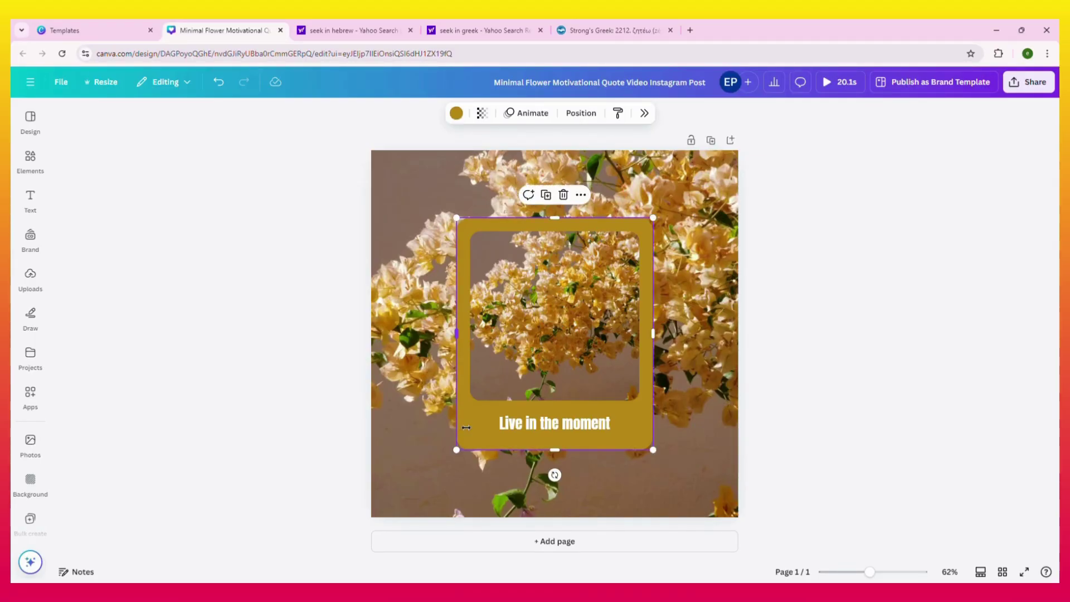
pyautogui.click(414, 183)
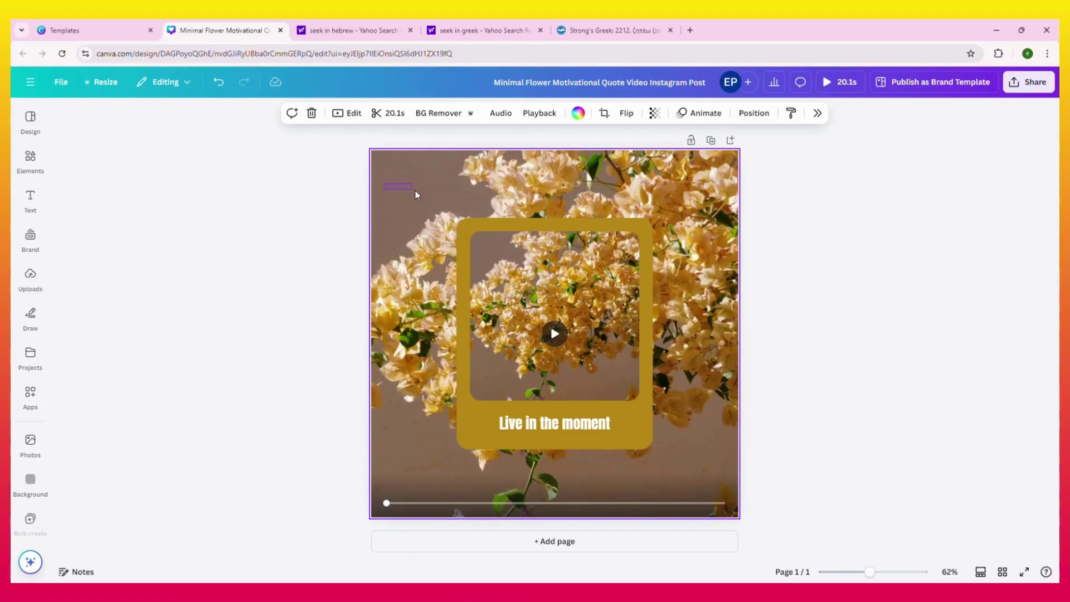
# Delete the background flower video and search the elements for "moving flowers", showing only videos.
pyautogui.click(311, 112)
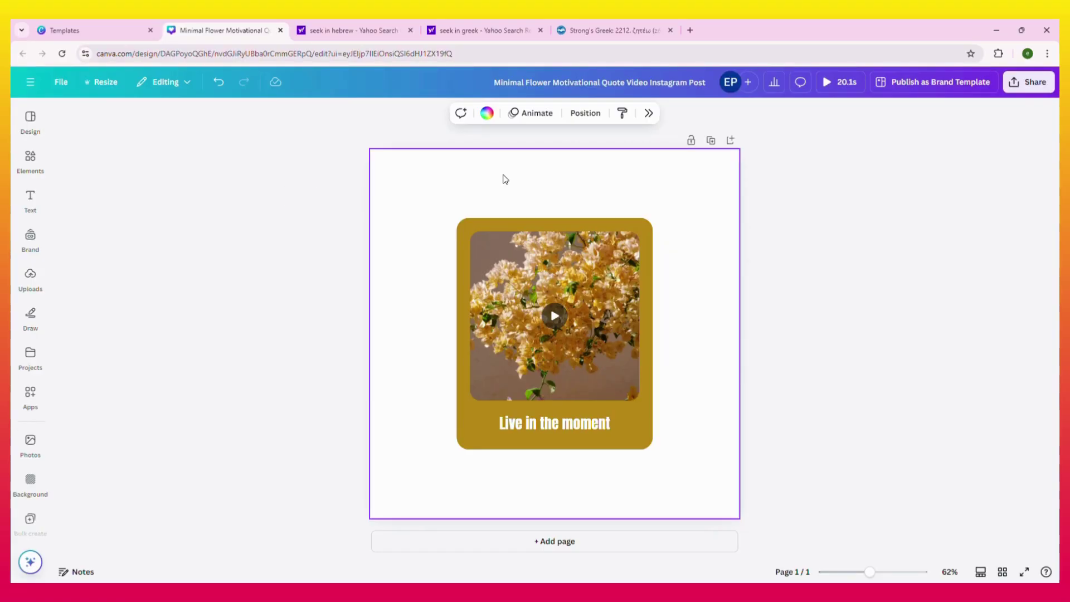
pyautogui.click(30, 120)
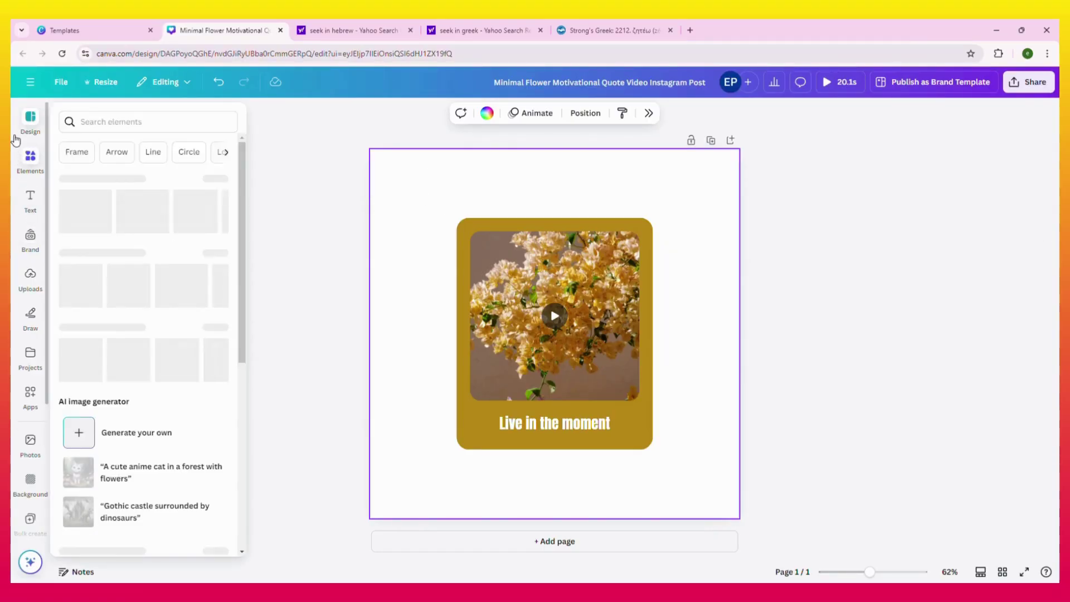
pyautogui.click(31, 157)
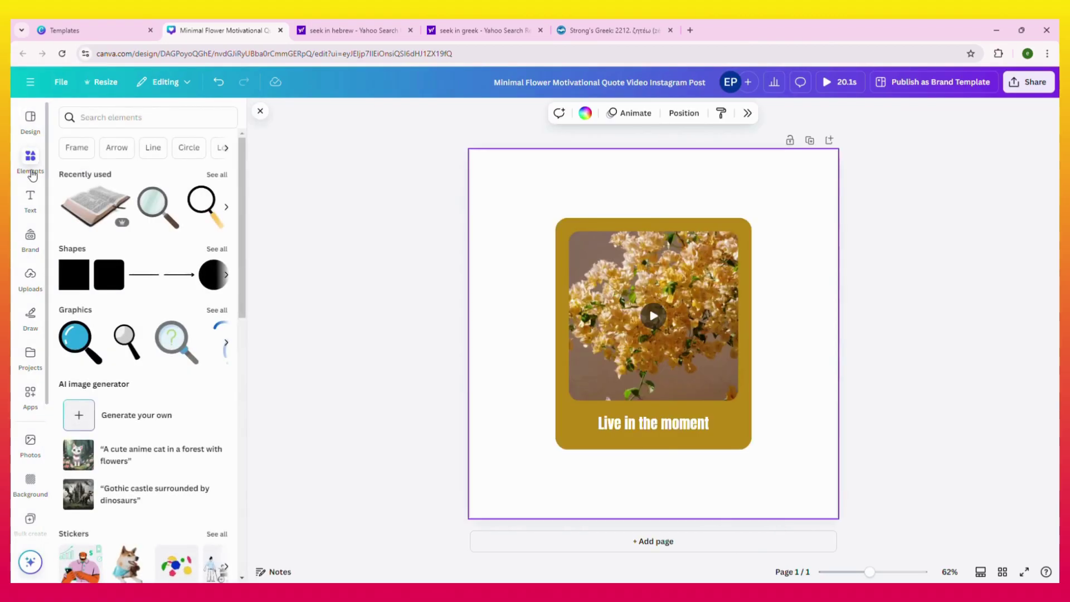
pyautogui.click(85, 121)
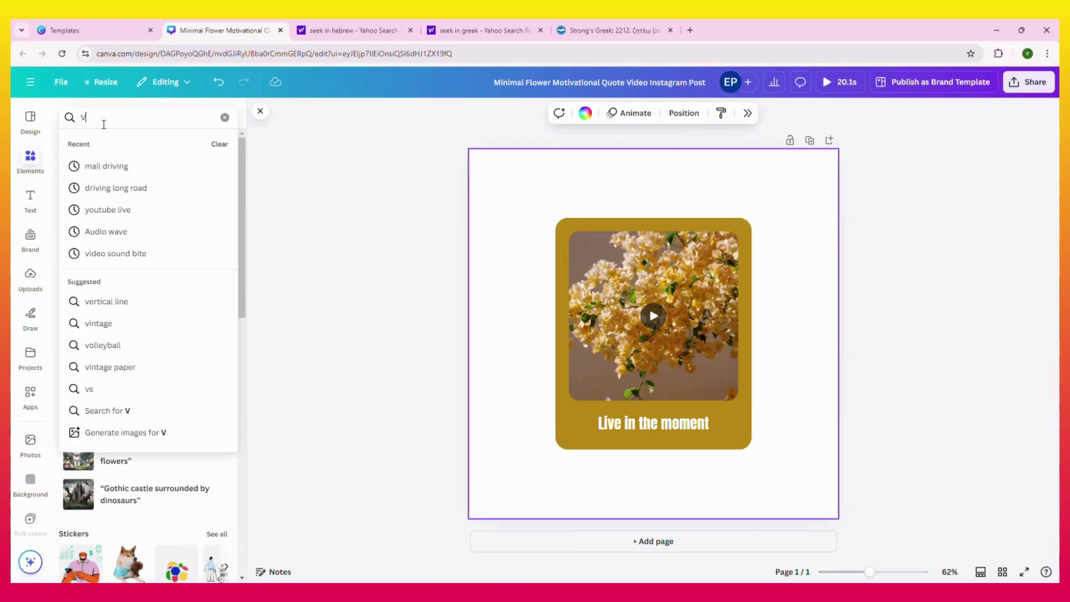
pyautogui.write('MO')
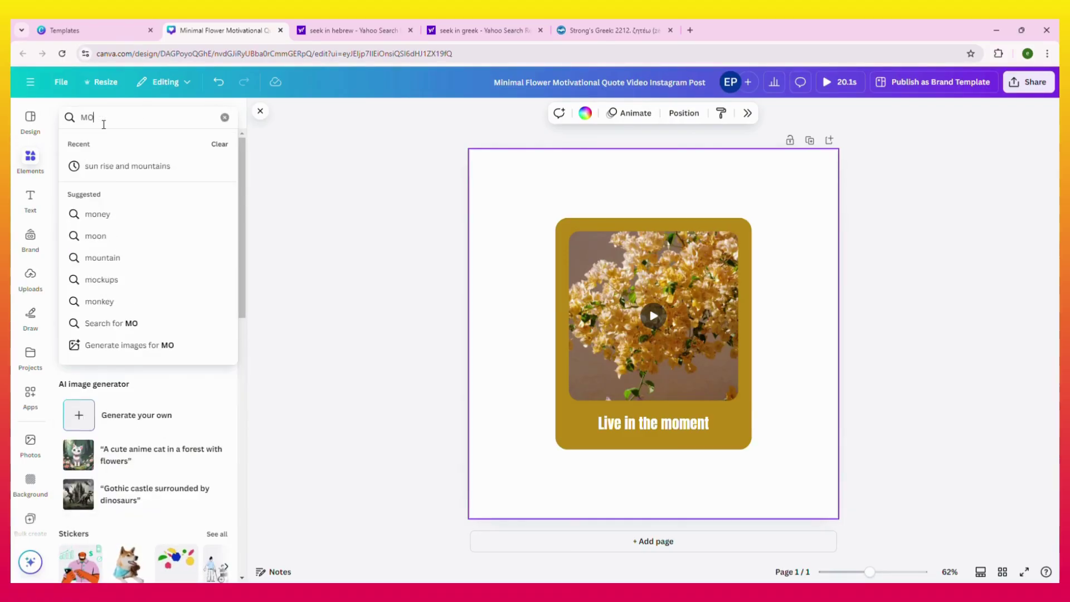
pyautogui.write('VING FLOWERS')
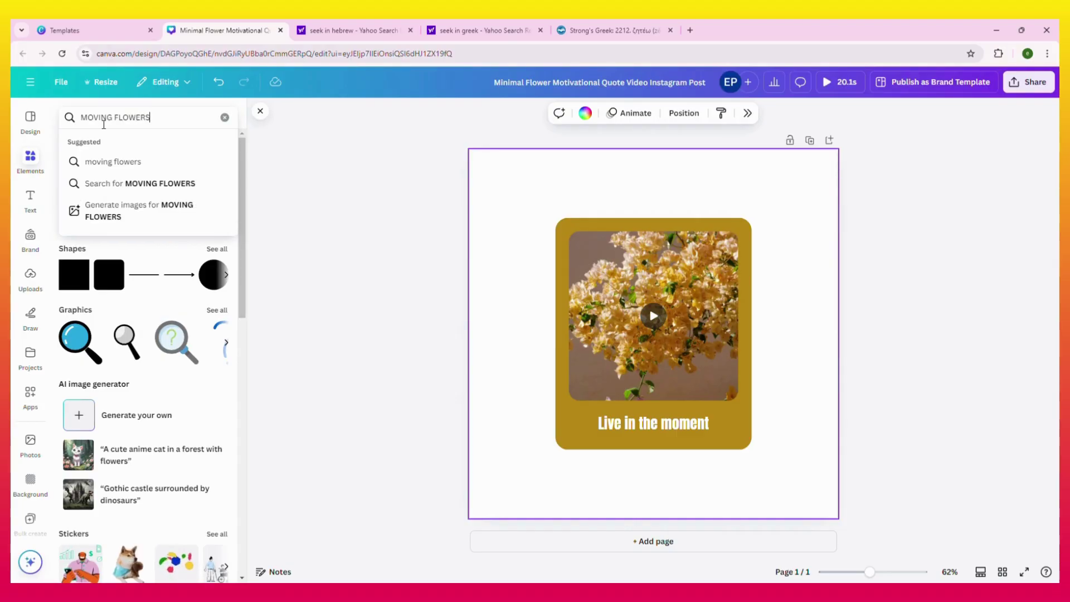
pyautogui.click(78, 160)
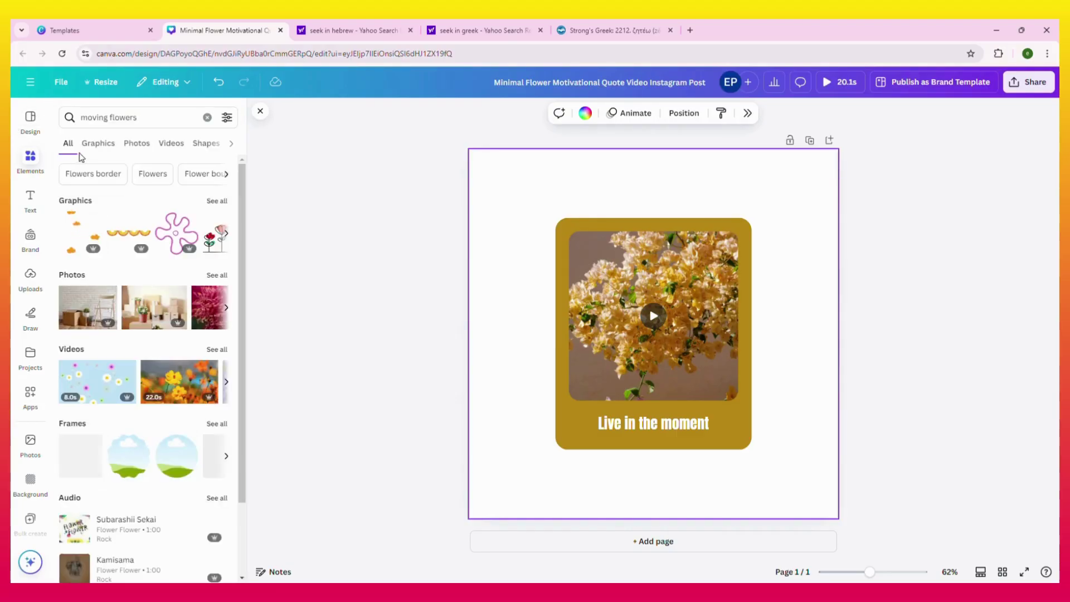
pyautogui.click(169, 143)
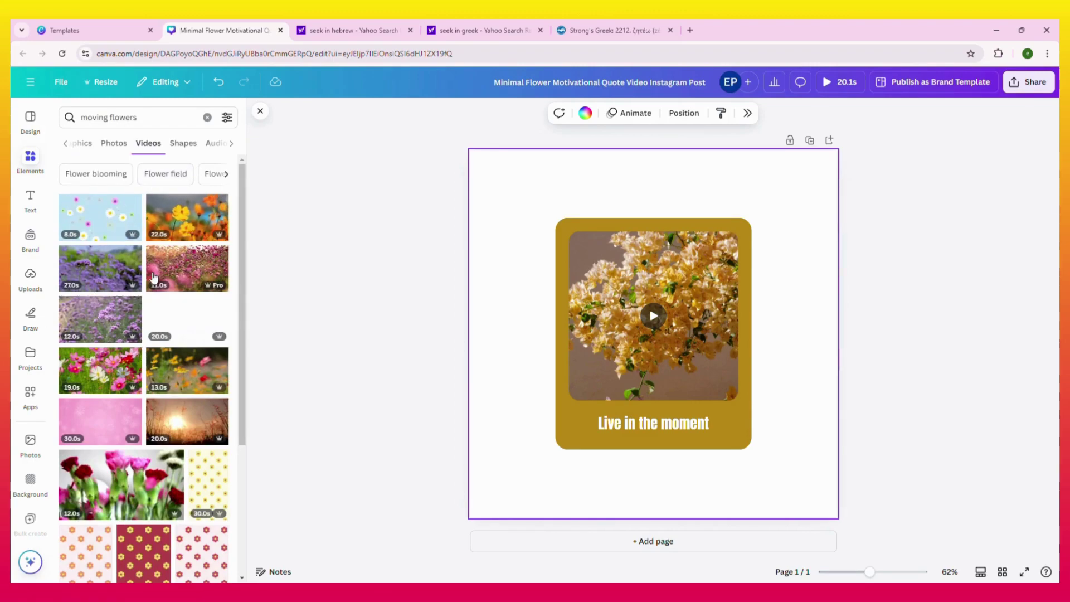
# Fill the page background with the 22-second yellow and orange flower video and send it behind the frame and caption.
pyautogui.moveTo(178, 212); pyautogui.dragTo(551, 179)
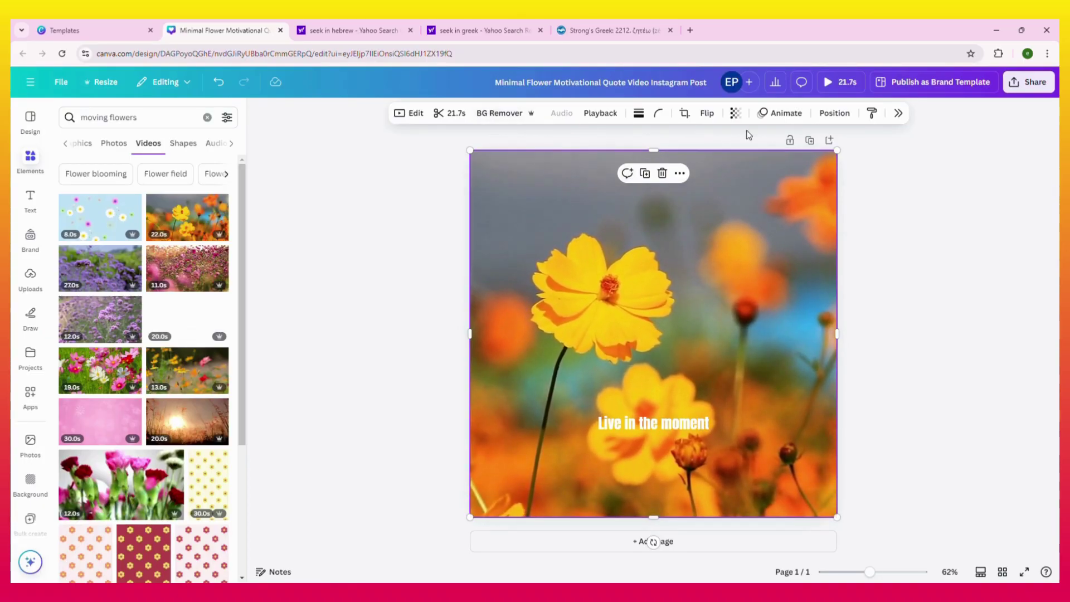
pyautogui.click(834, 113)
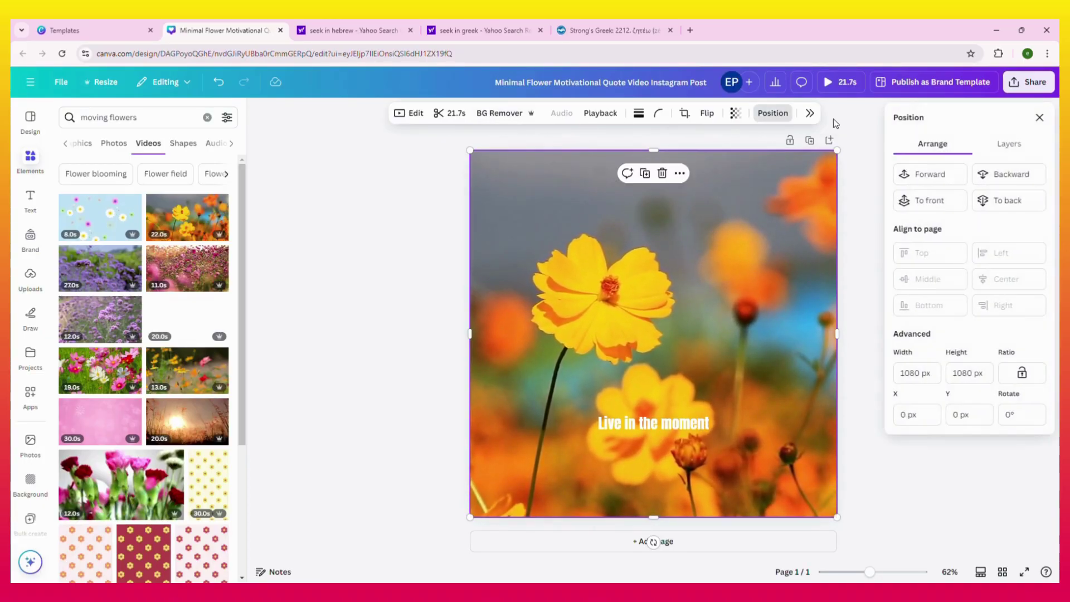
pyautogui.click(1013, 182)
pyautogui.click(1017, 185)
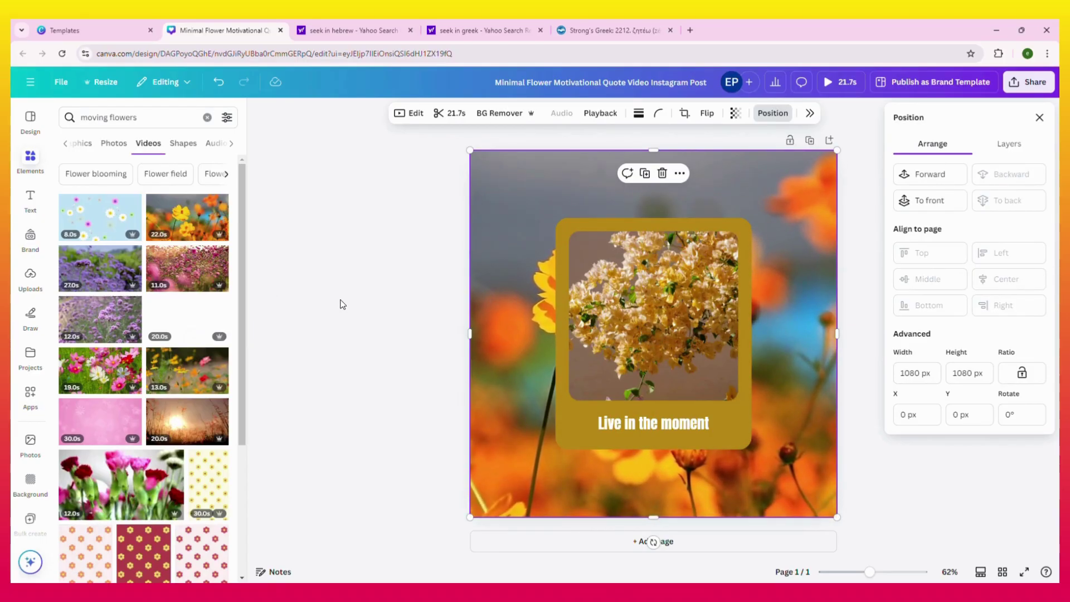
# Delete the old flower video from the central frame, keeping the frame itself.
pyautogui.click(687, 299)
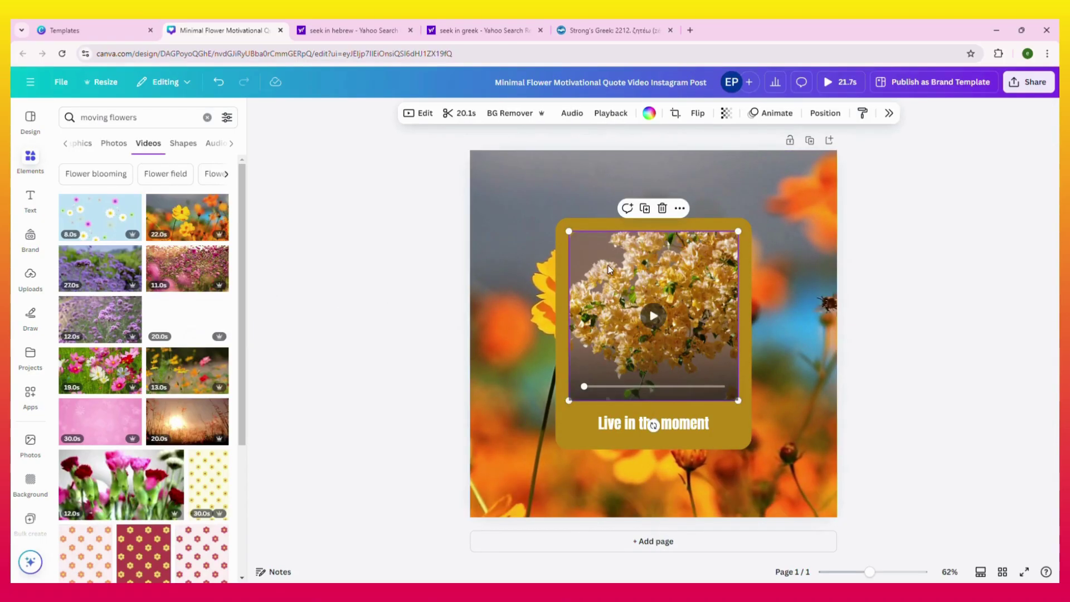
pyautogui.click(662, 208)
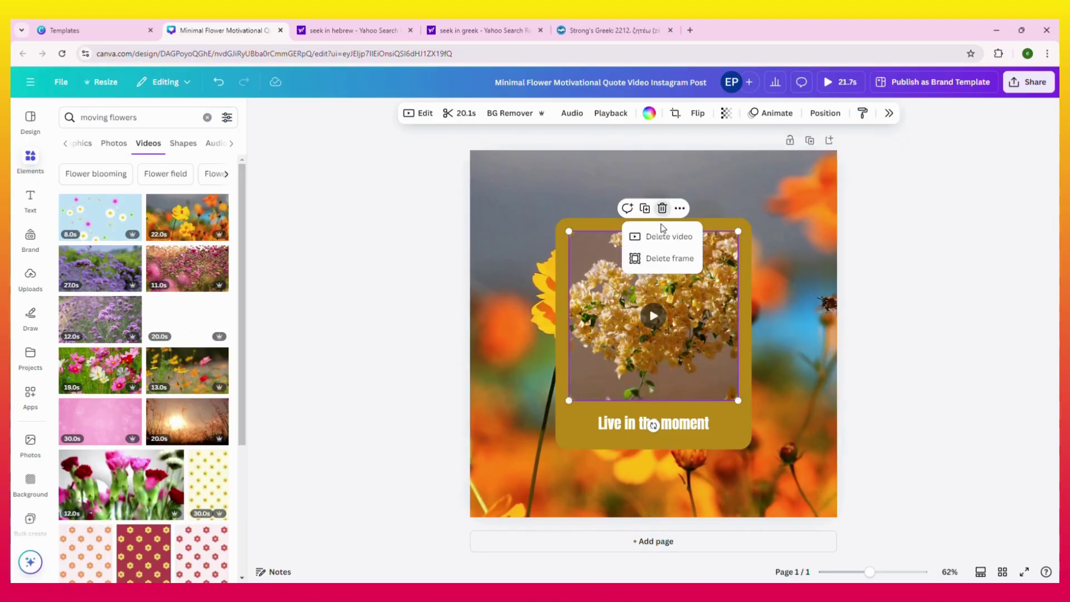
pyautogui.click(653, 238)
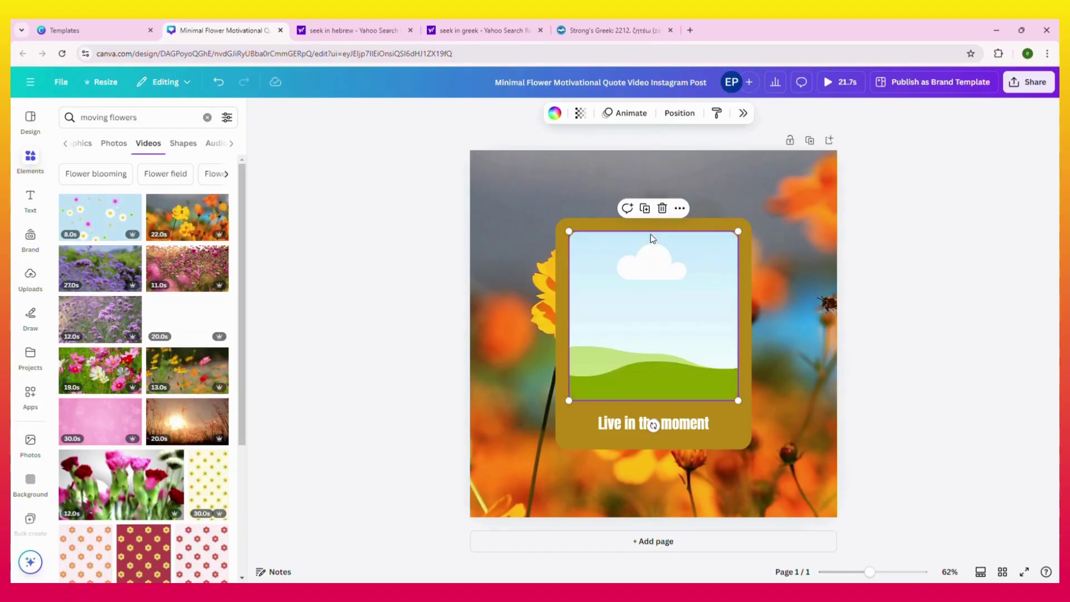
pyautogui.click(663, 209)
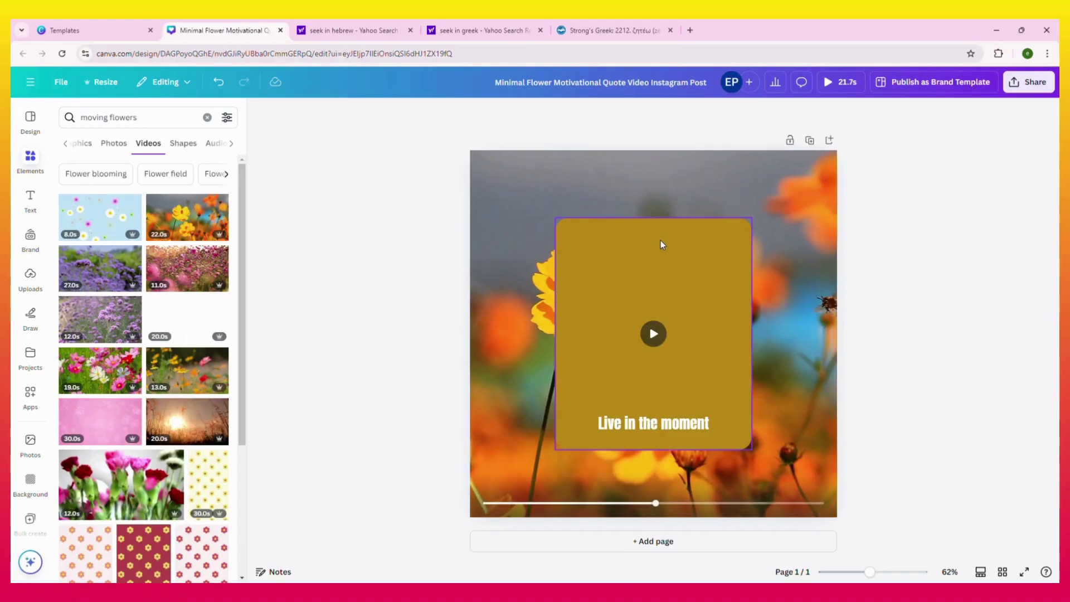
pyautogui.click(627, 292)
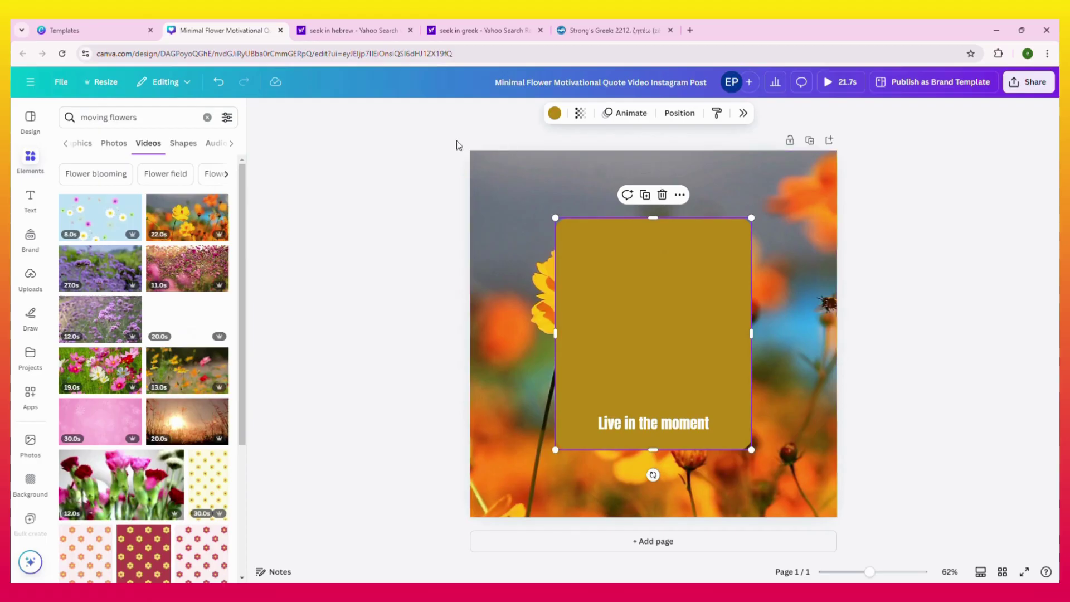
pyautogui.click(218, 82)
# Place the same 22-second yellow and orange flower video in the empty central frame and deselect it.
pyautogui.moveTo(187, 217); pyautogui.dragTo(613, 295)
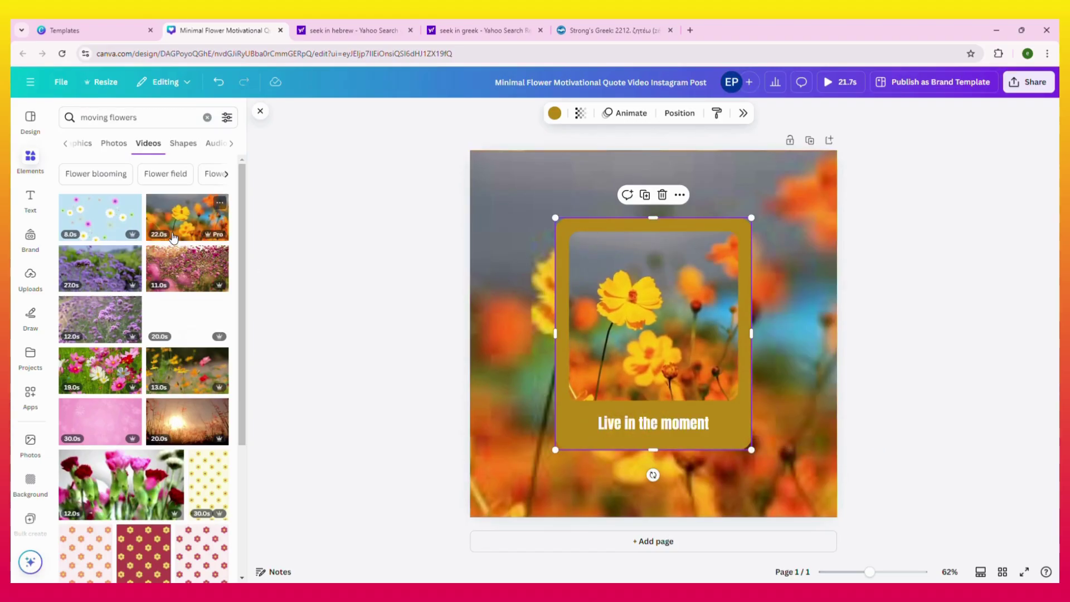
pyautogui.click(339, 317)
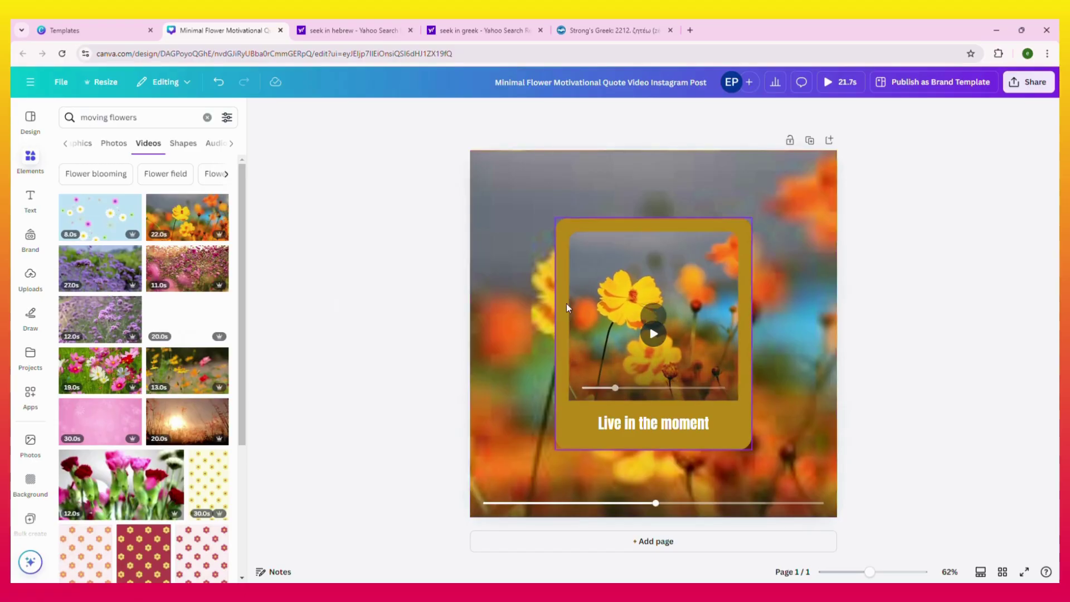
# Recolor the gold rounded card around the central video to Mellow Barnyard's yellow, and play a preview of the whole post.
pyautogui.click(739, 426)
pyautogui.click(744, 410)
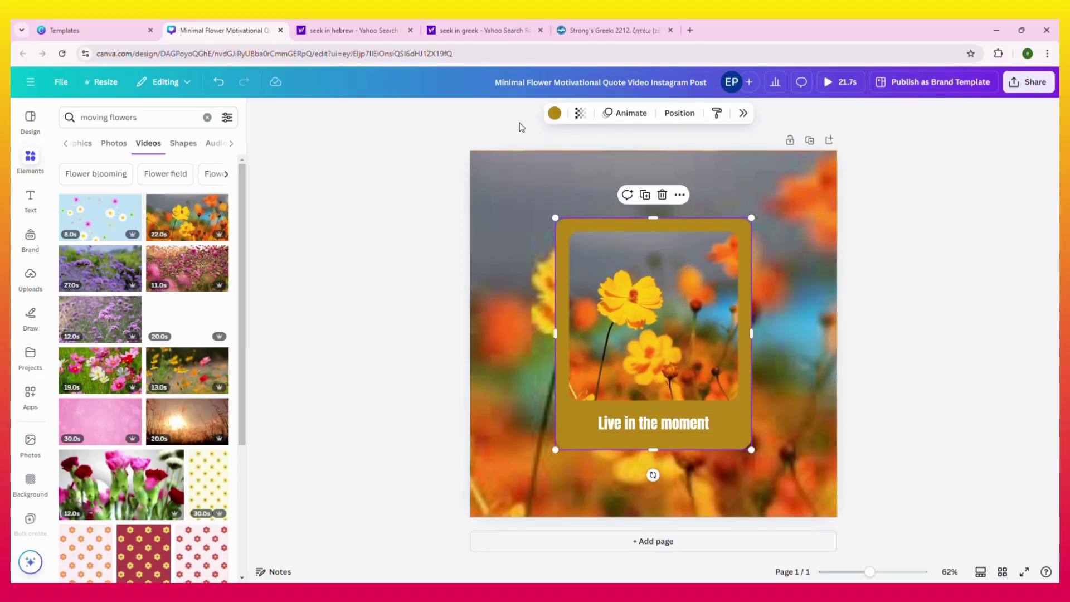
pyautogui.click(554, 113)
pyautogui.click(1022, 267)
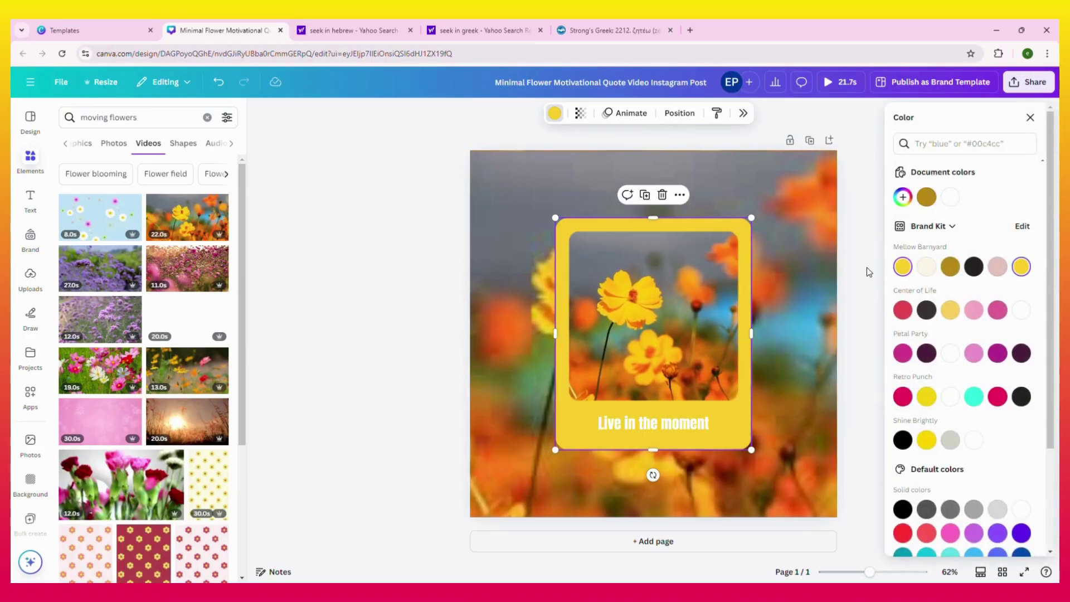
pyautogui.press('Escape')
pyautogui.click(888, 263)
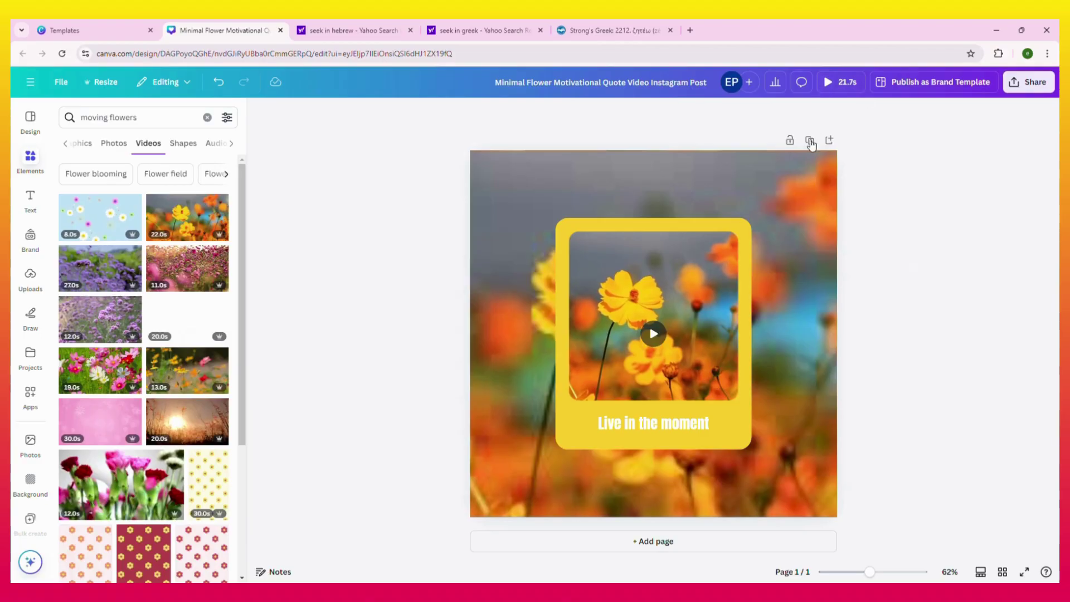
pyautogui.click(827, 84)
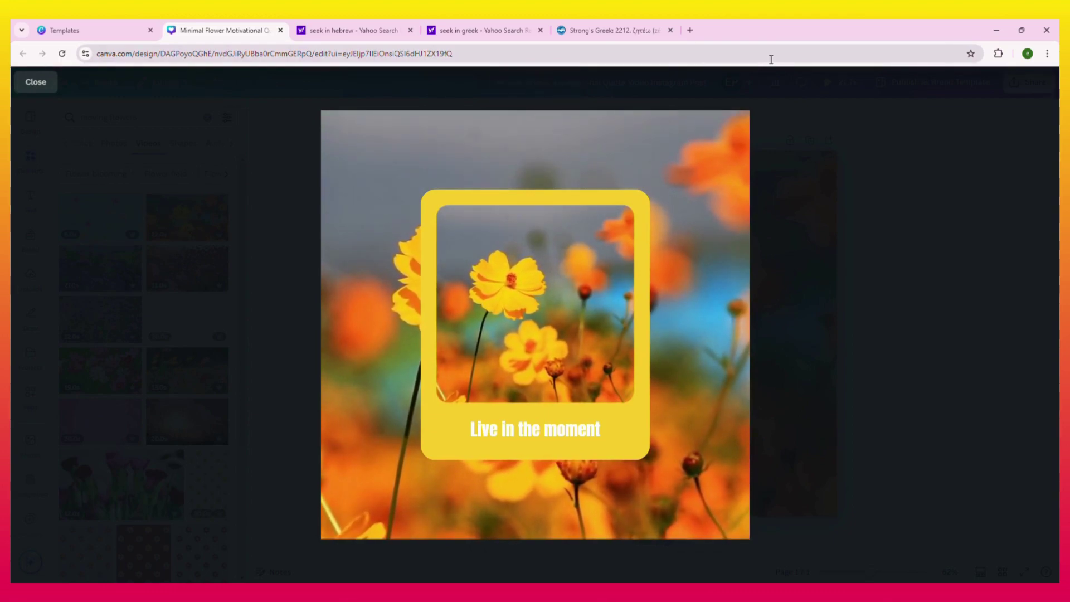
pyautogui.click(36, 83)
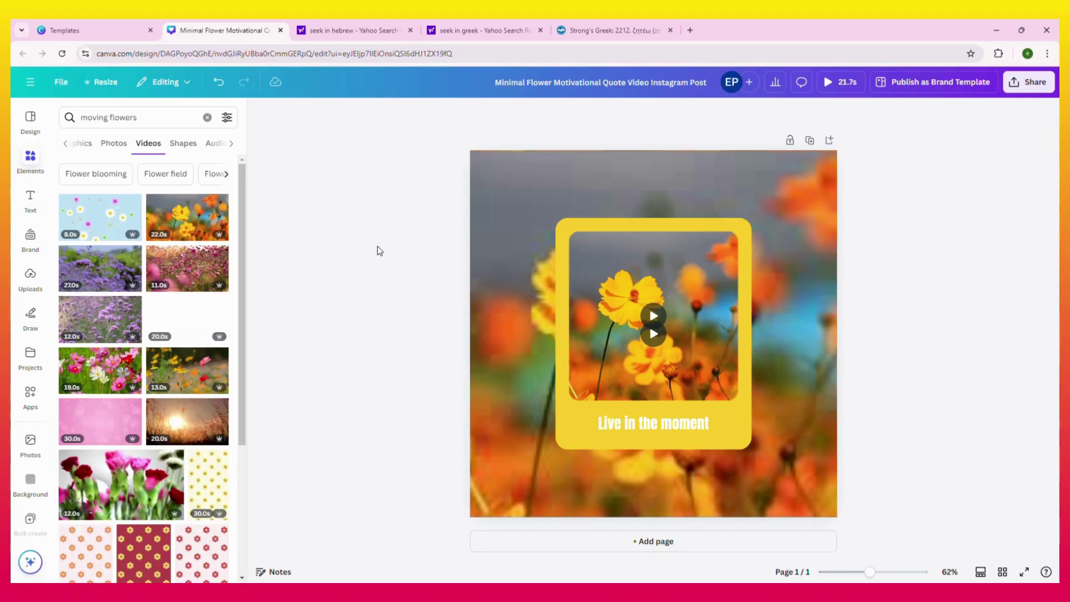
# Return to the Templates page, close the template preview and browse the design types in the More category.
pyautogui.click(84, 30)
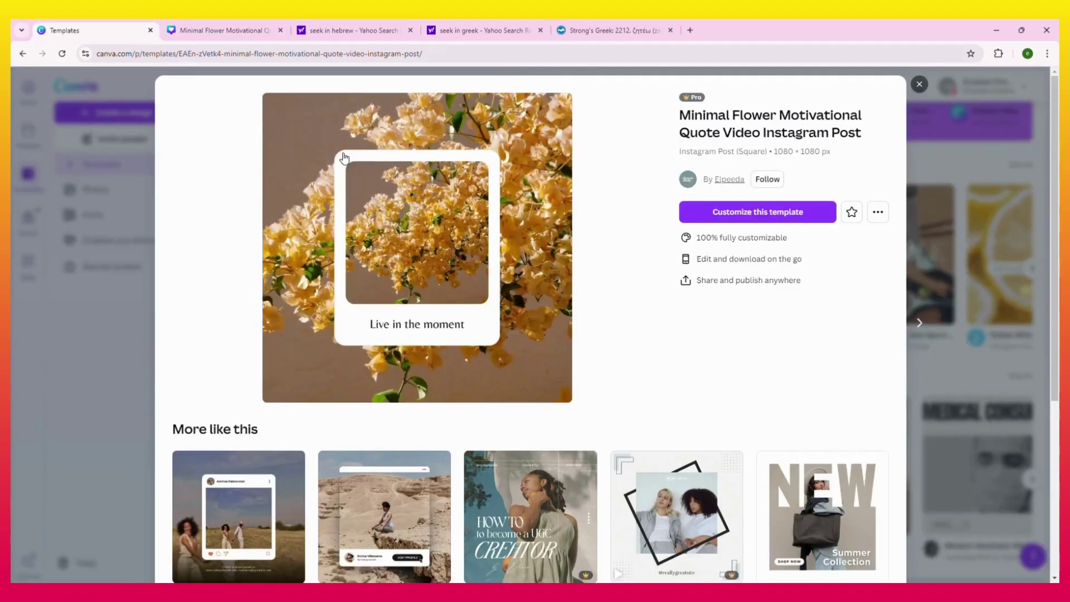
pyautogui.click(941, 197)
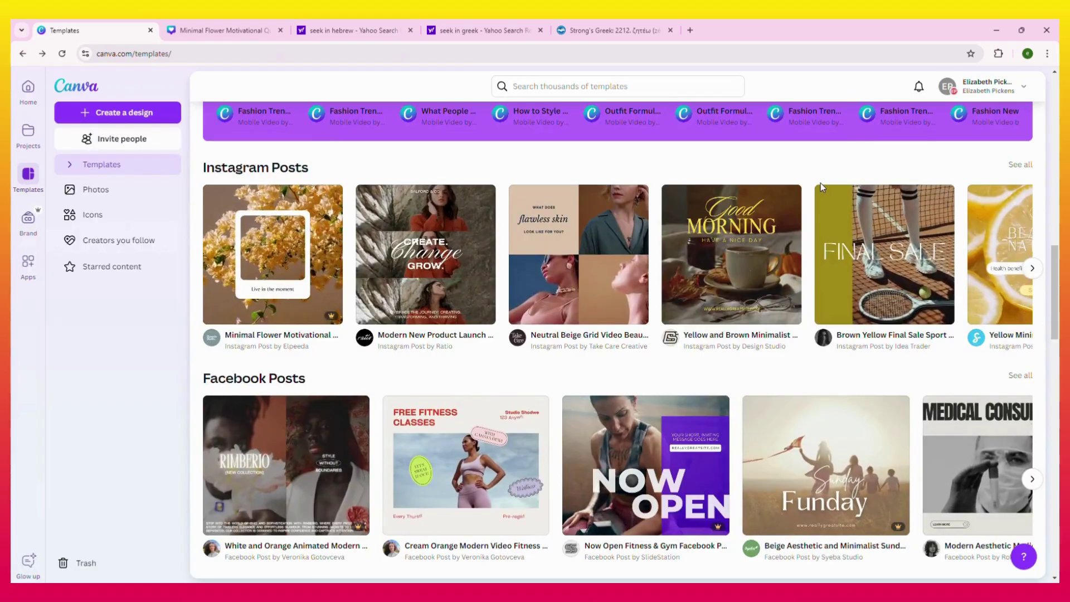
pyautogui.scroll(5, 731, 234)
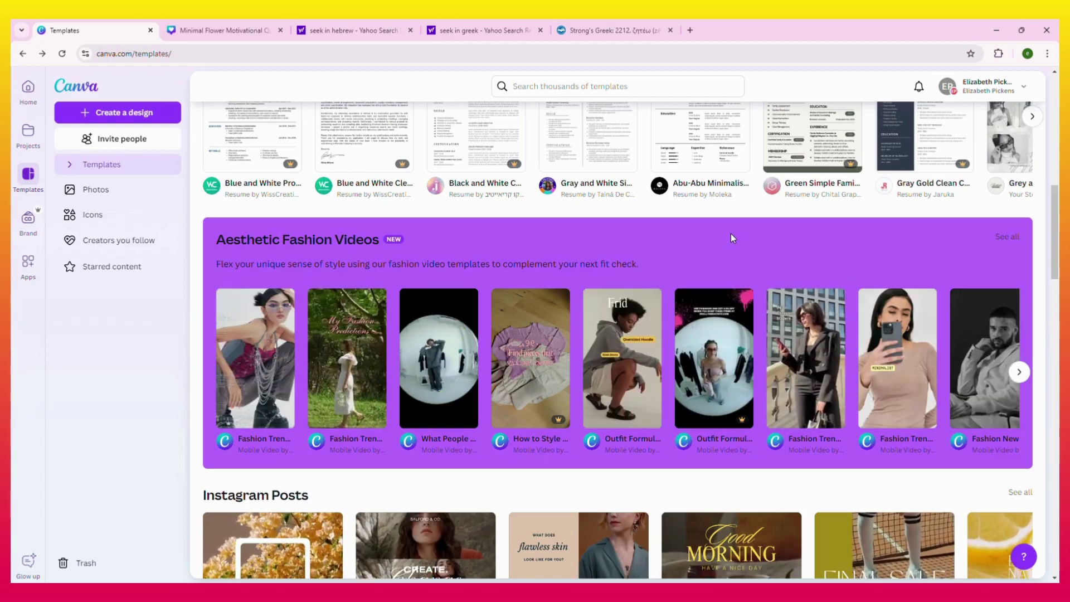
pyautogui.scroll(10, 731, 233)
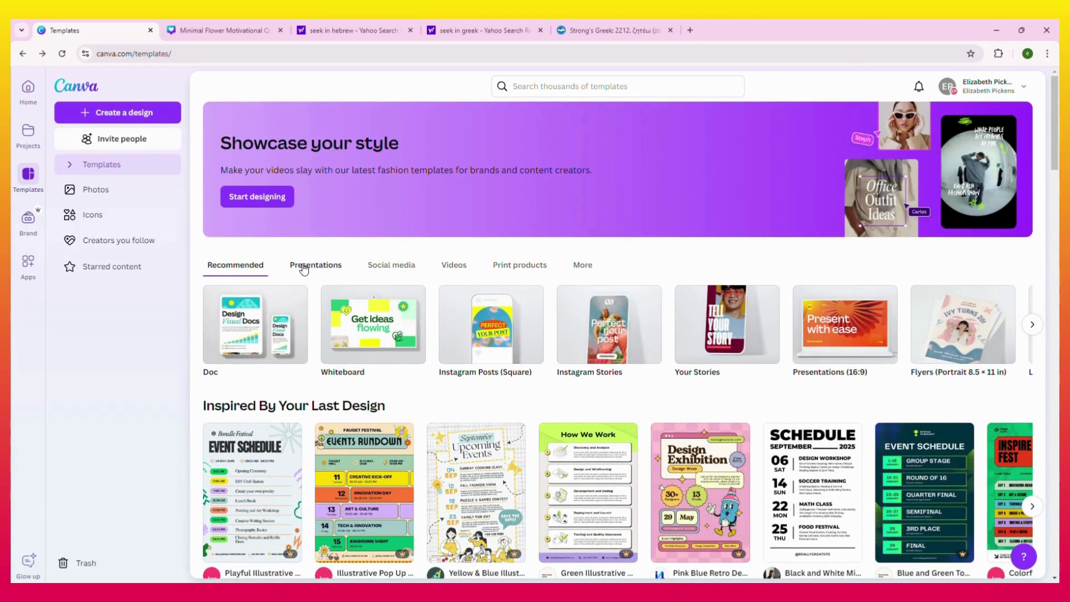
pyautogui.click(580, 266)
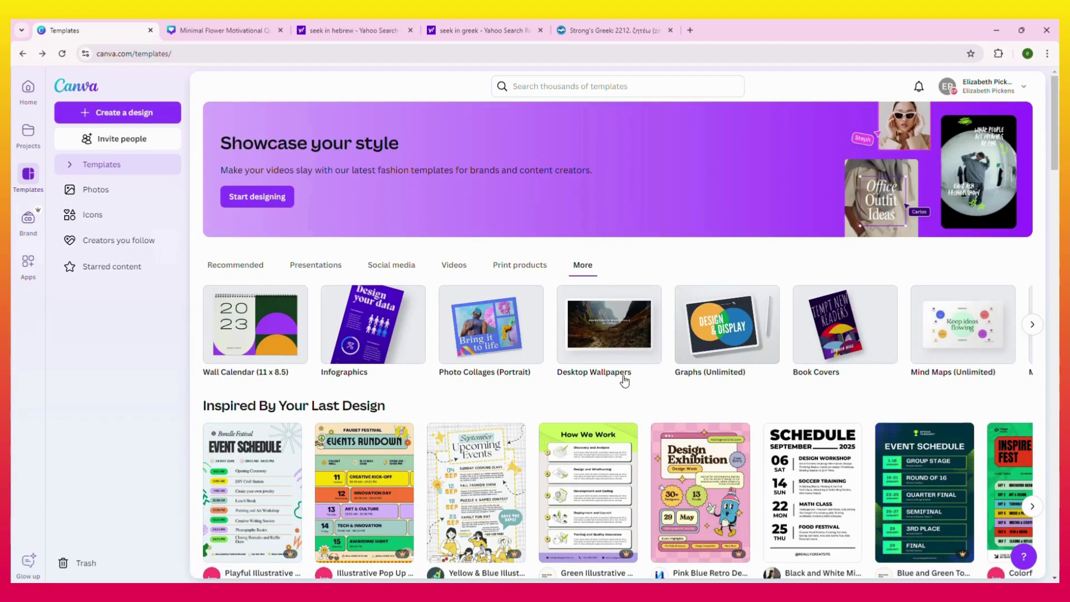
pyautogui.click(1037, 325)
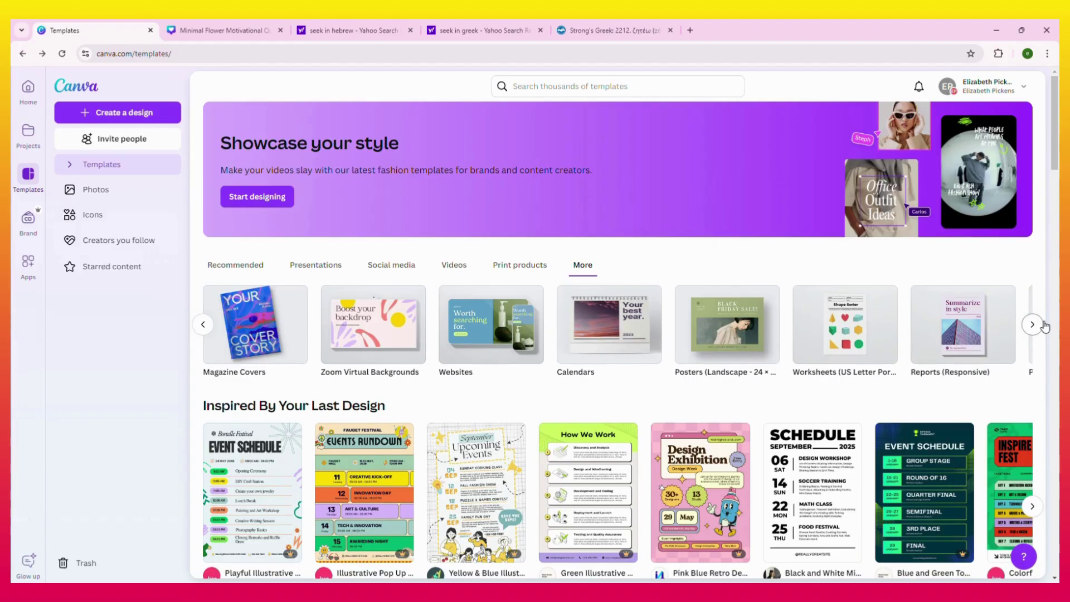
pyautogui.click(1041, 325)
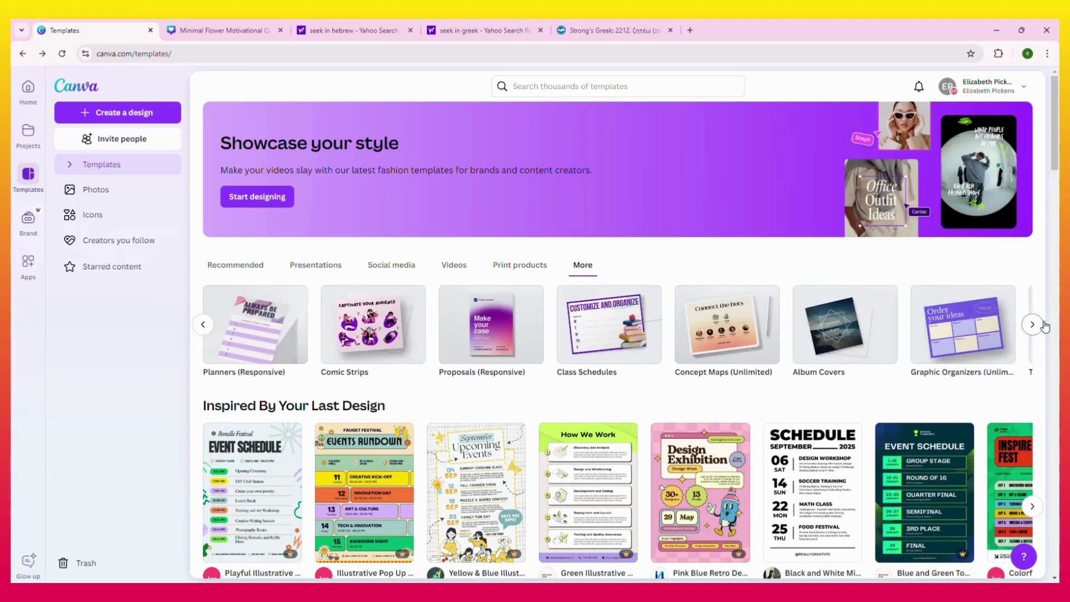
pyautogui.click(1043, 325)
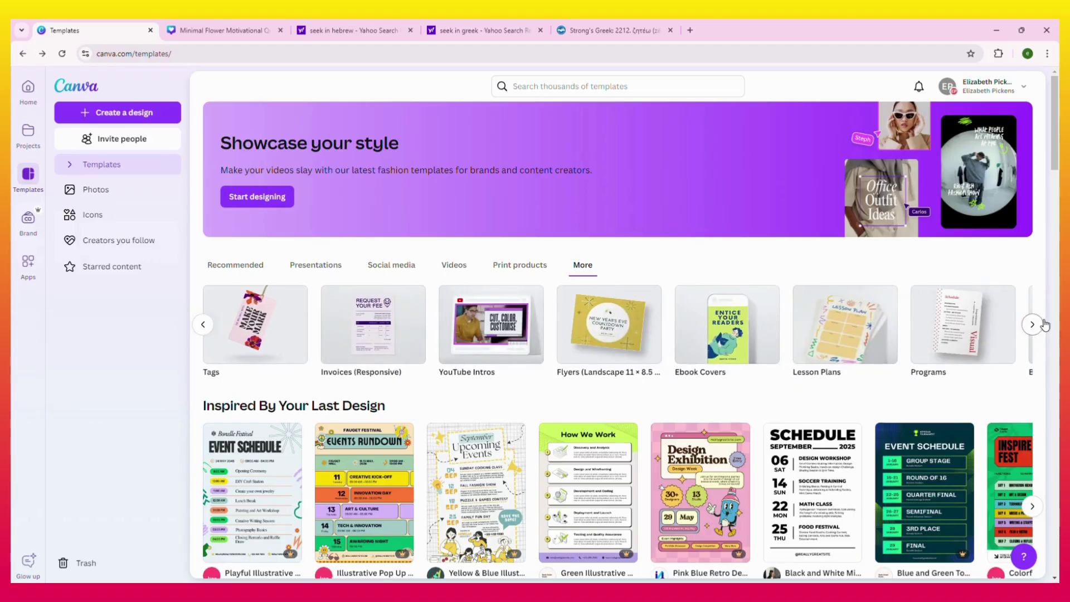
pyautogui.click(1044, 325)
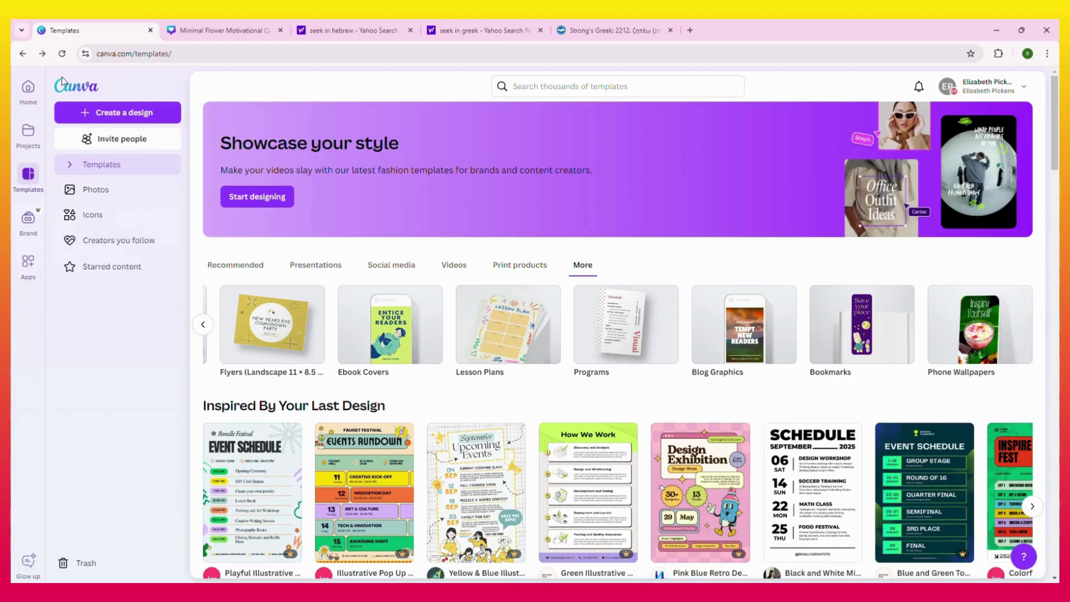
# Create a blank 18 × 24 in portrait poster and browse the templates offered for it.
pyautogui.click(132, 113)
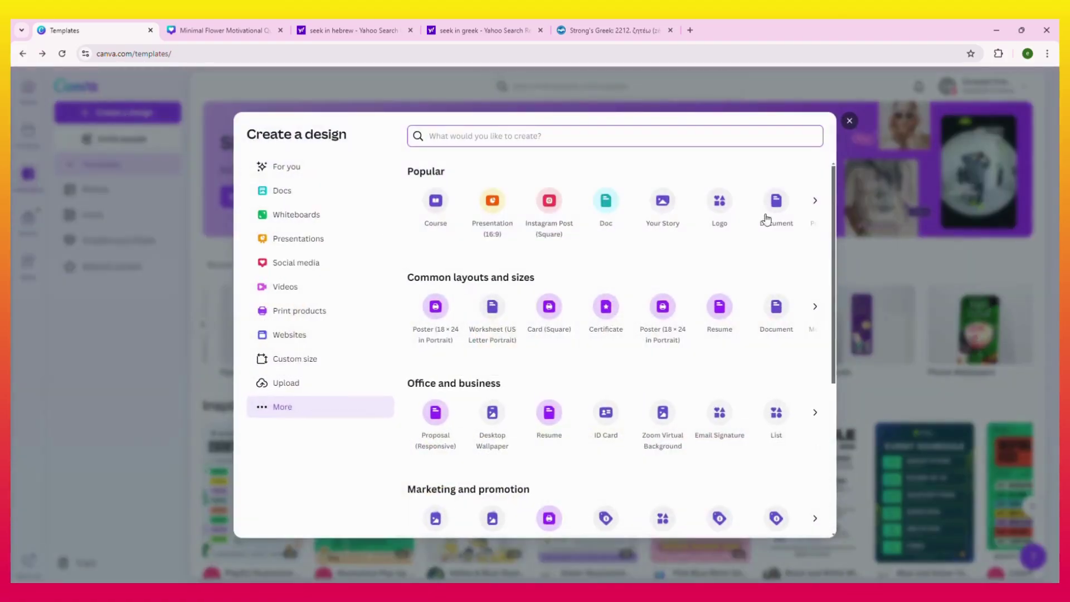
pyautogui.click(435, 307)
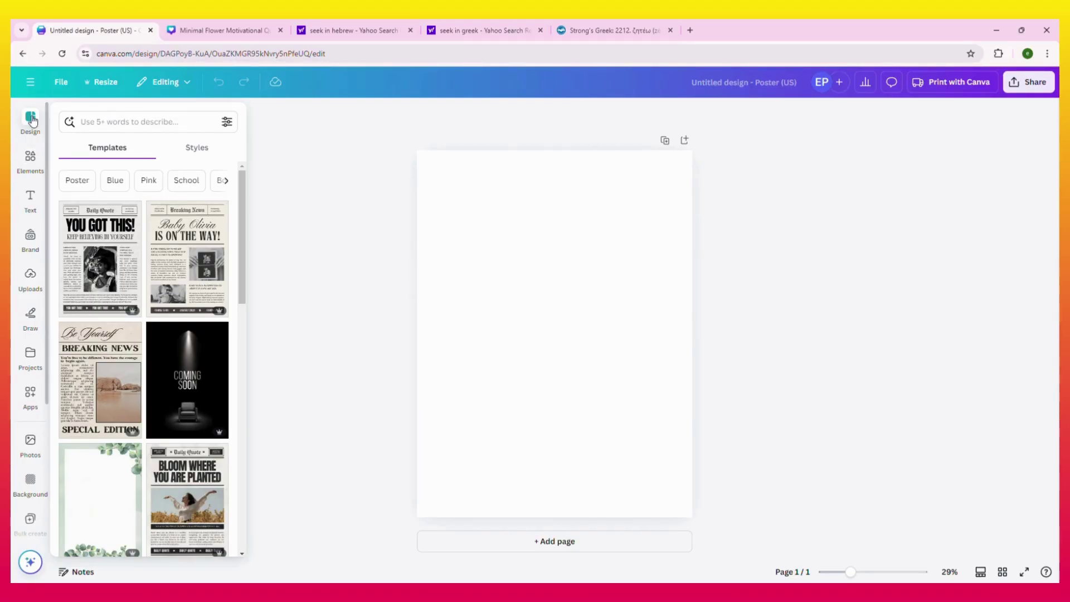
pyautogui.scroll(-10, 107, 313)
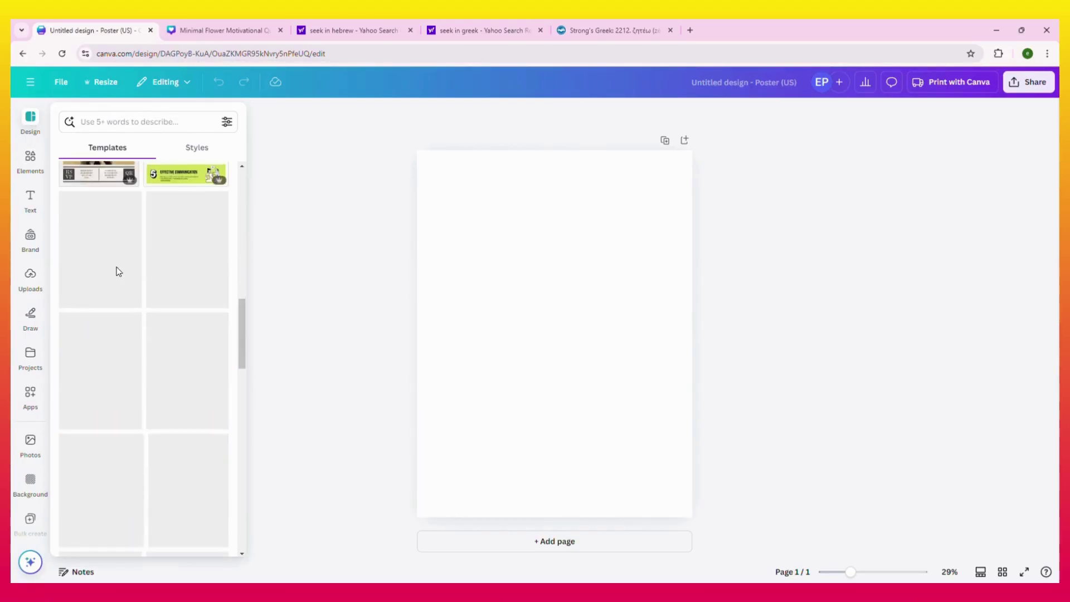
# Look through the templates offered for the blank poster, and return to Canva's home page.
pyautogui.scroll(8, 121, 279)
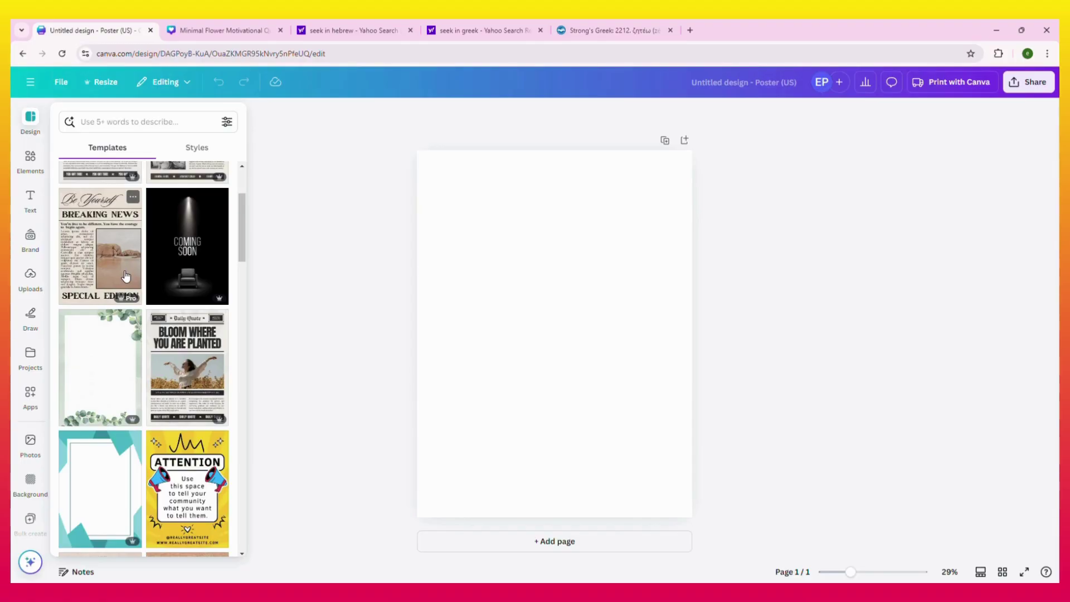
pyautogui.scroll(3, 129, 251)
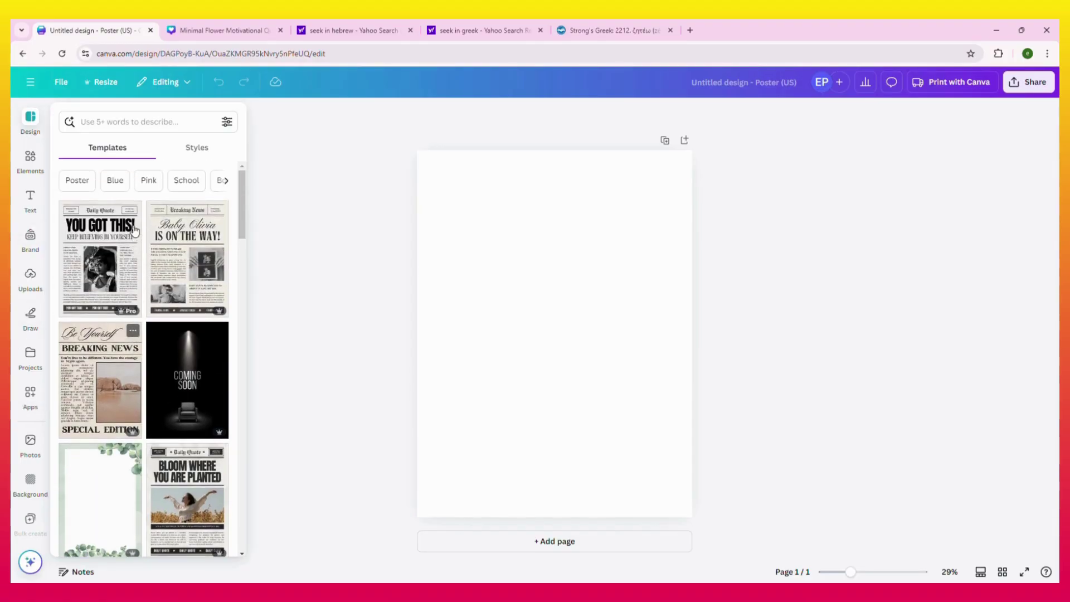
pyautogui.scroll(-10, 133, 229)
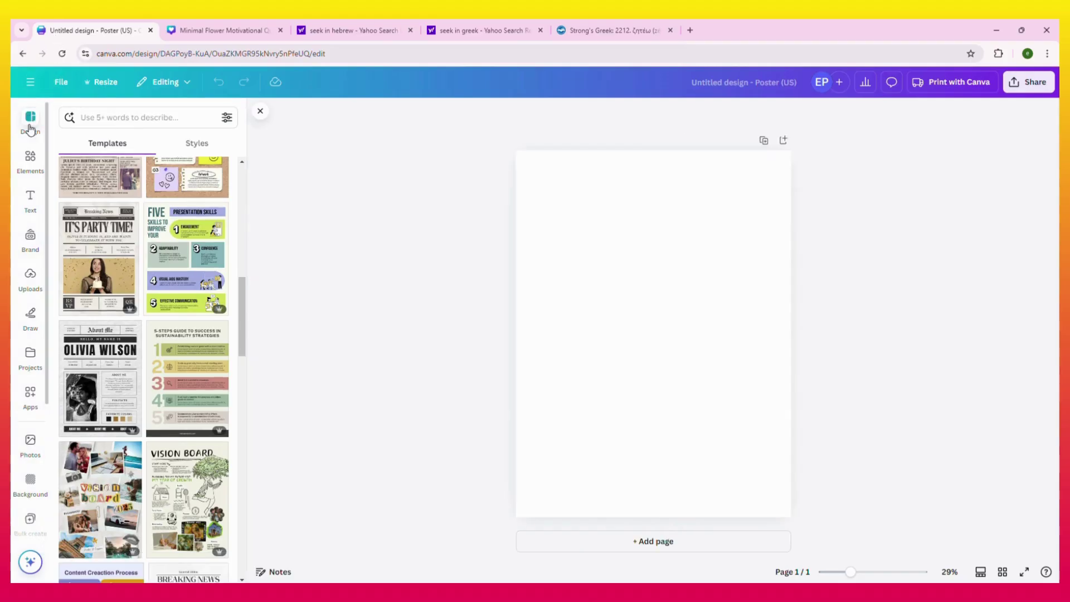
pyautogui.click(31, 84)
pyautogui.click(28, 90)
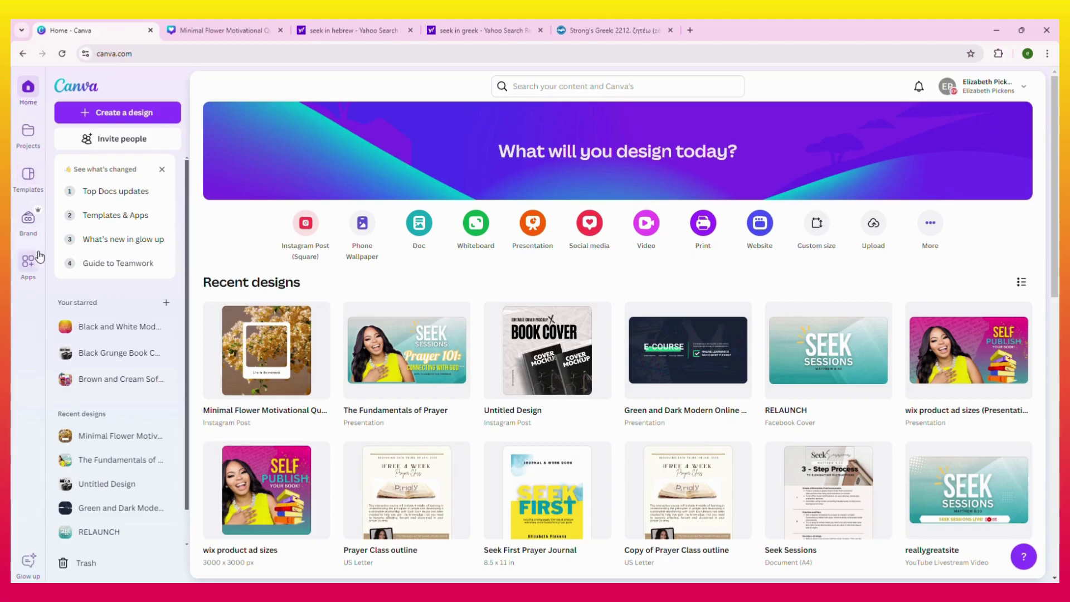
# Open the Brand Kit named example and review its logos, colors, fonts, brand voice, photos, graphics and icons sections.
pyautogui.click(29, 229)
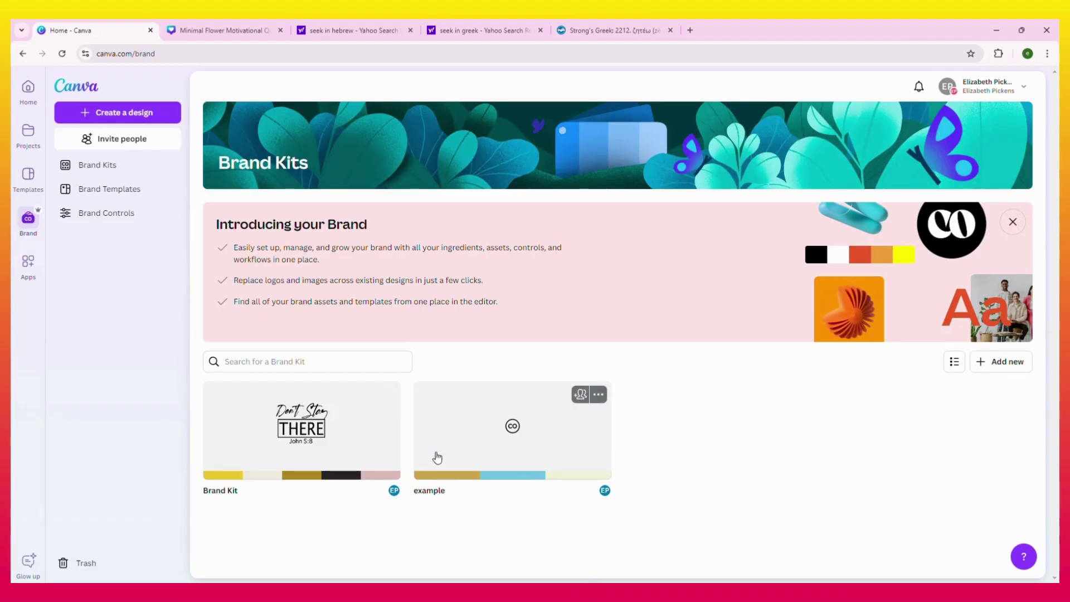
pyautogui.click(470, 456)
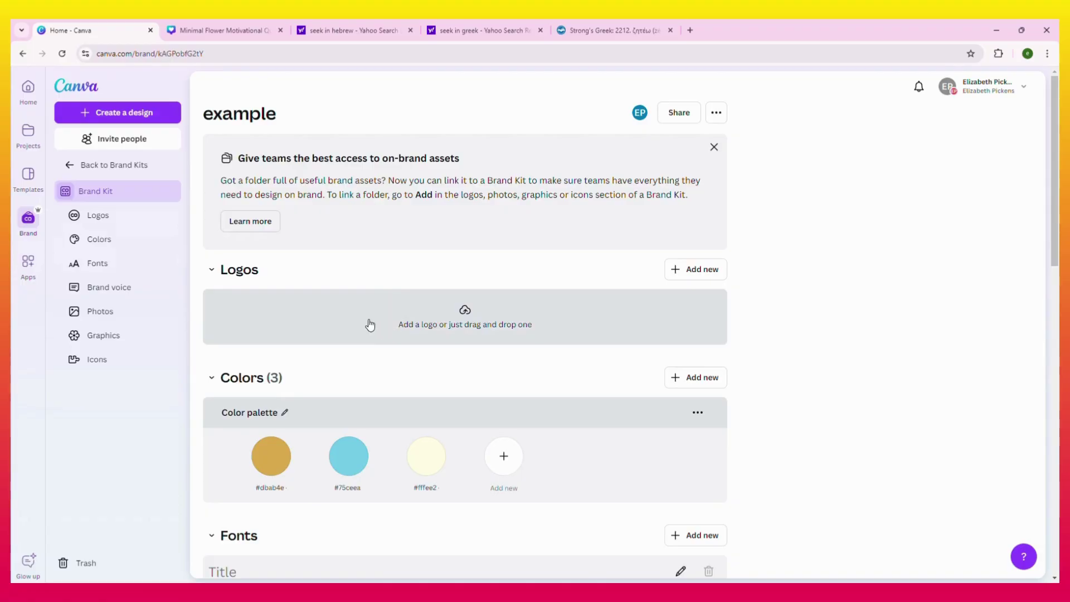
pyautogui.scroll(-2, 334, 418)
pyautogui.scroll(-2, 463, 374)
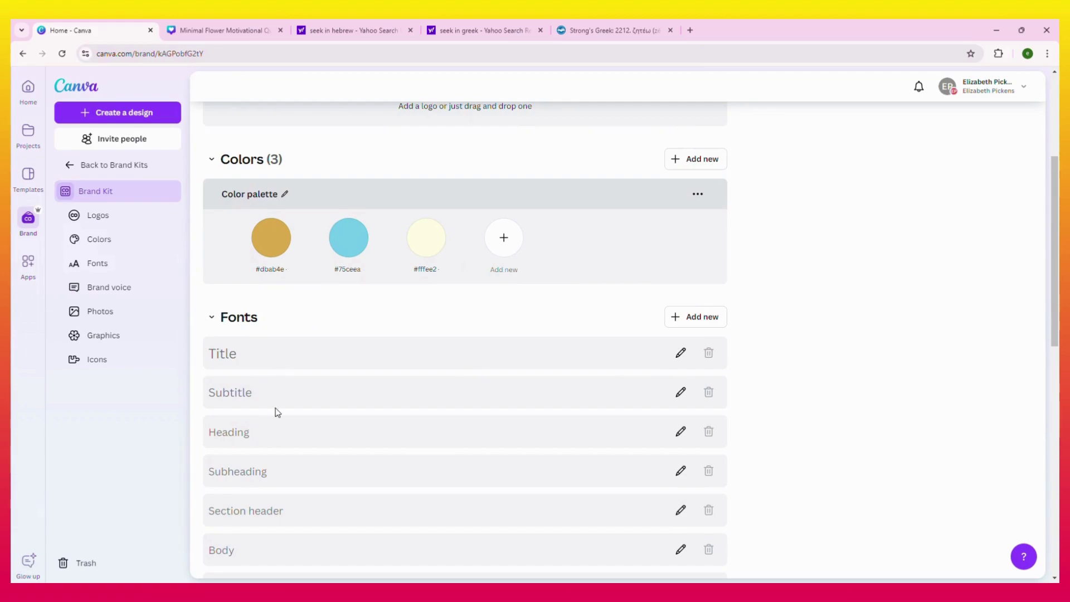
pyautogui.scroll(-5, 262, 443)
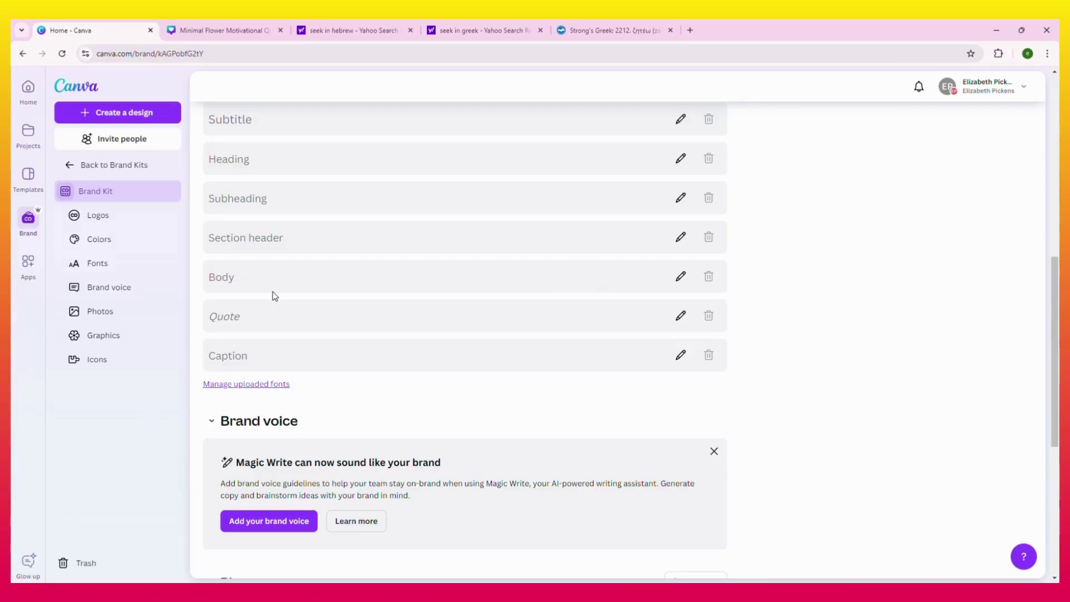
pyautogui.scroll(-4, 376, 400)
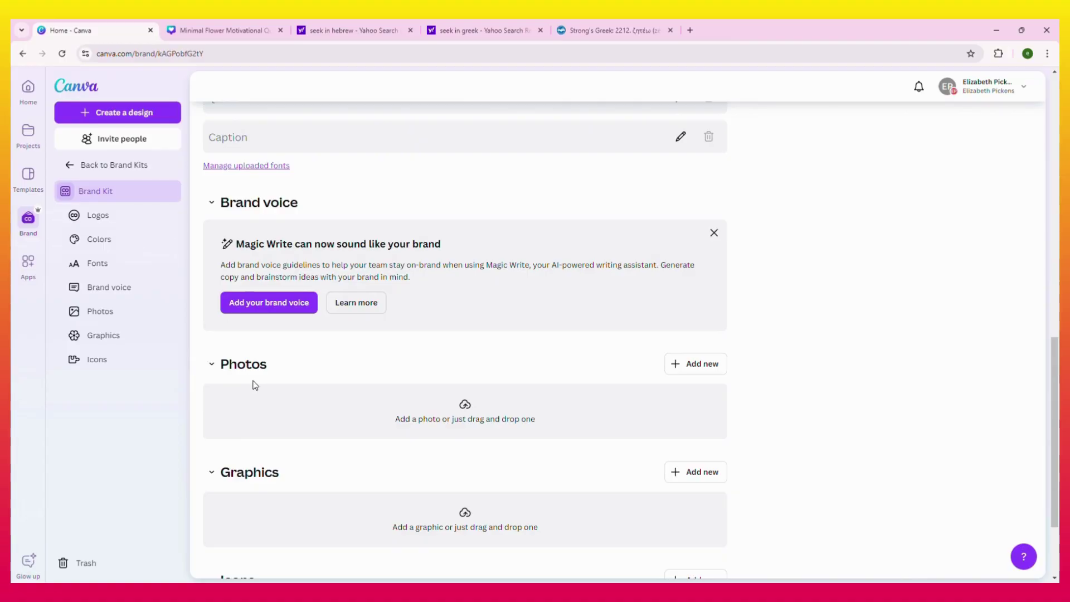
pyautogui.scroll(-3, 256, 384)
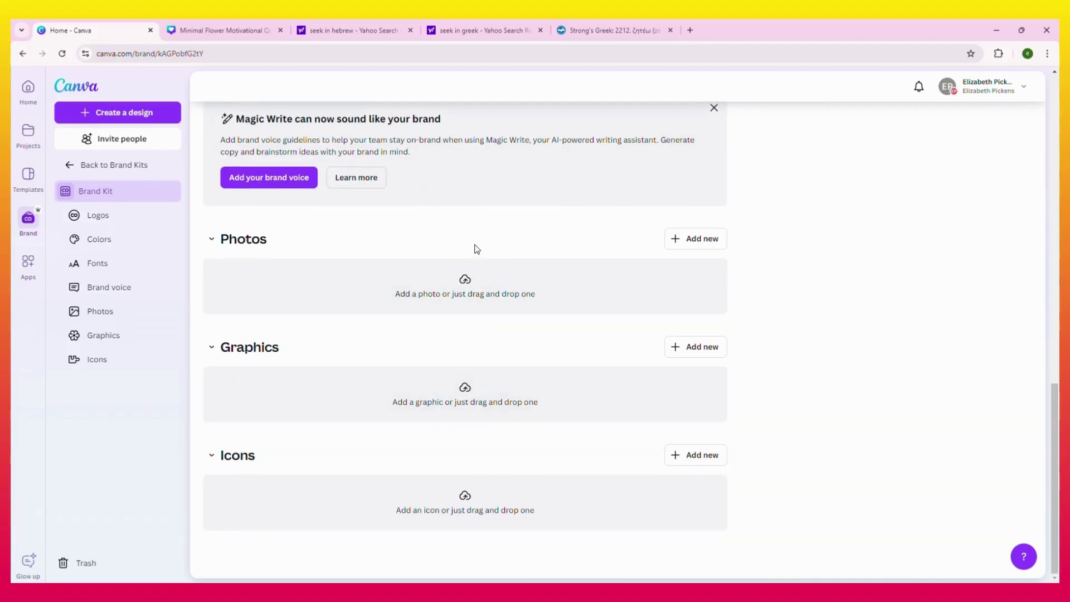
pyautogui.scroll(10, 473, 246)
pyautogui.scroll(7, 472, 249)
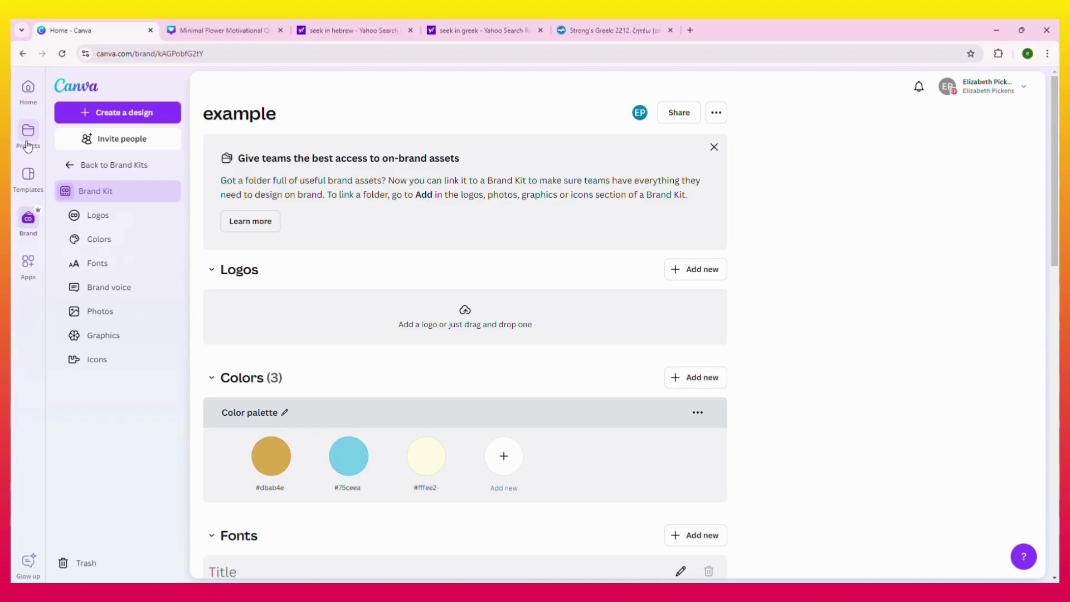
# Switch to the Minimal Flower Motivational Quote post and examine the logos and color palettes of its current Brand Kit.
pyautogui.click(186, 34)
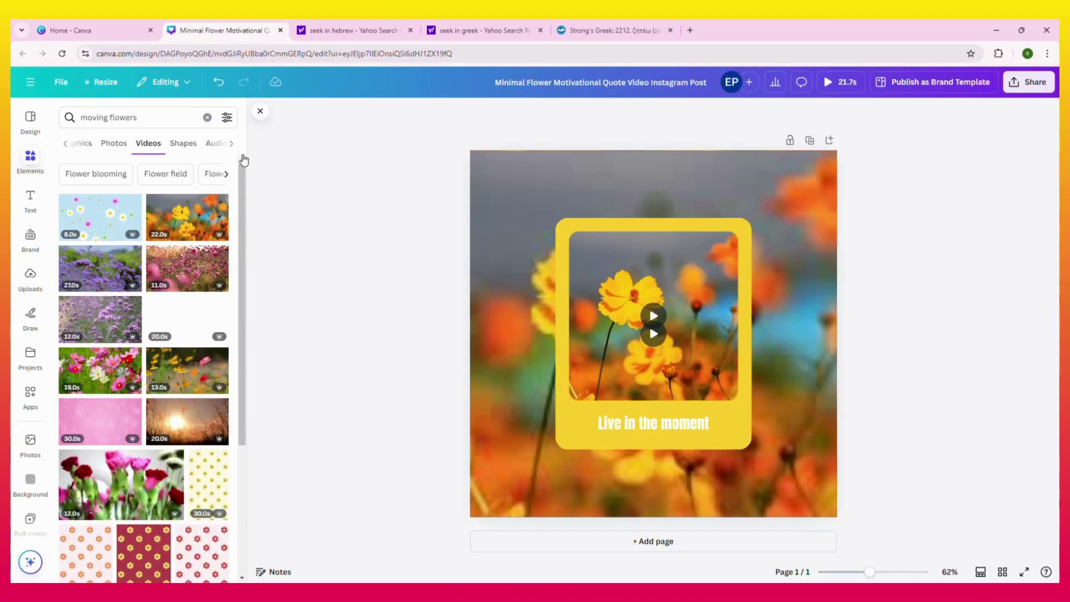
pyautogui.click(25, 253)
pyautogui.scroll(-3, 167, 245)
pyautogui.scroll(3, 167, 246)
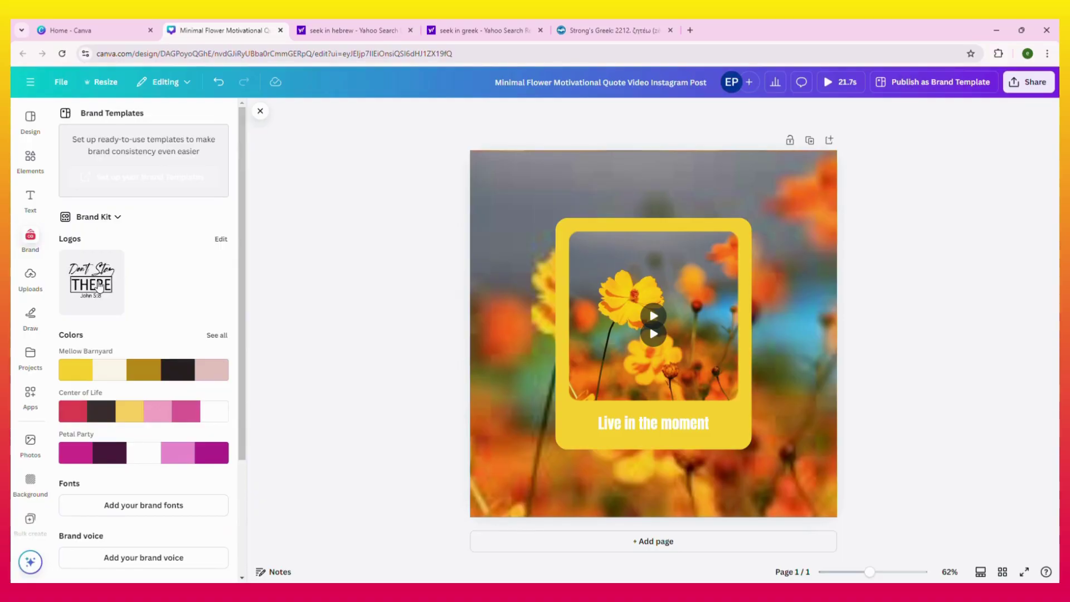
pyautogui.scroll(-1, 134, 300)
pyautogui.scroll(-3, 135, 299)
pyautogui.scroll(3, 124, 291)
pyautogui.scroll(-2, 156, 214)
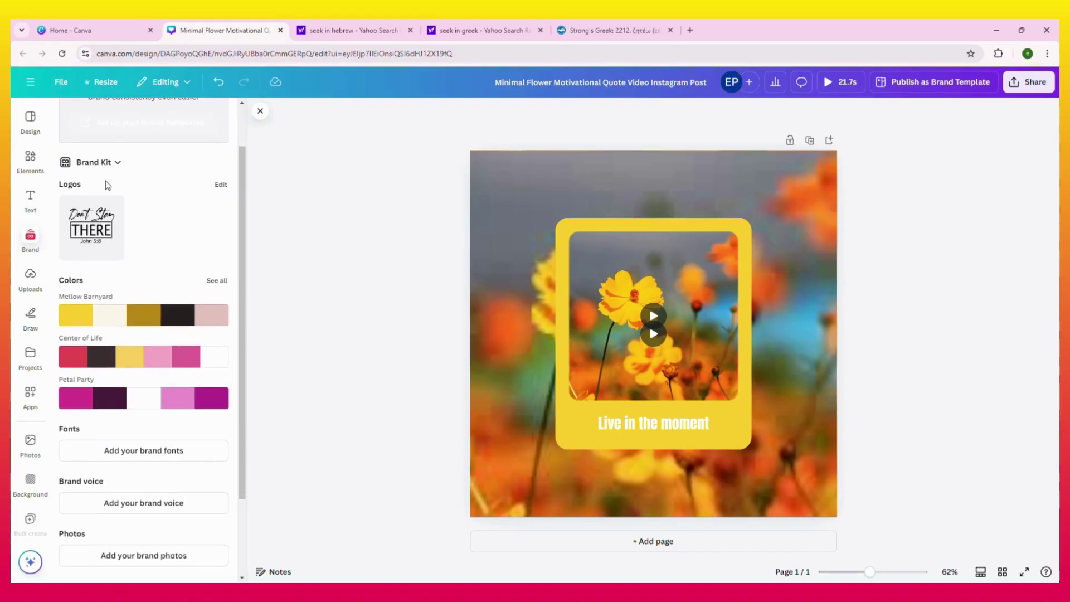
# Change the brand assets shown for the flower post to the example Brand Kit and look over its sections.
pyautogui.click(112, 162)
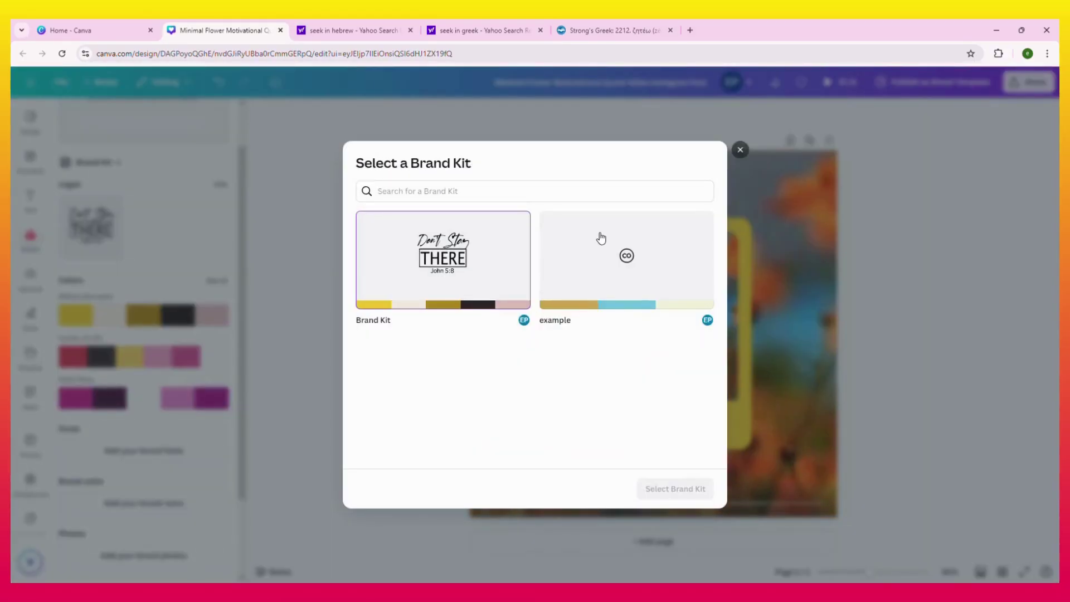
pyautogui.click(627, 262)
pyautogui.click(668, 489)
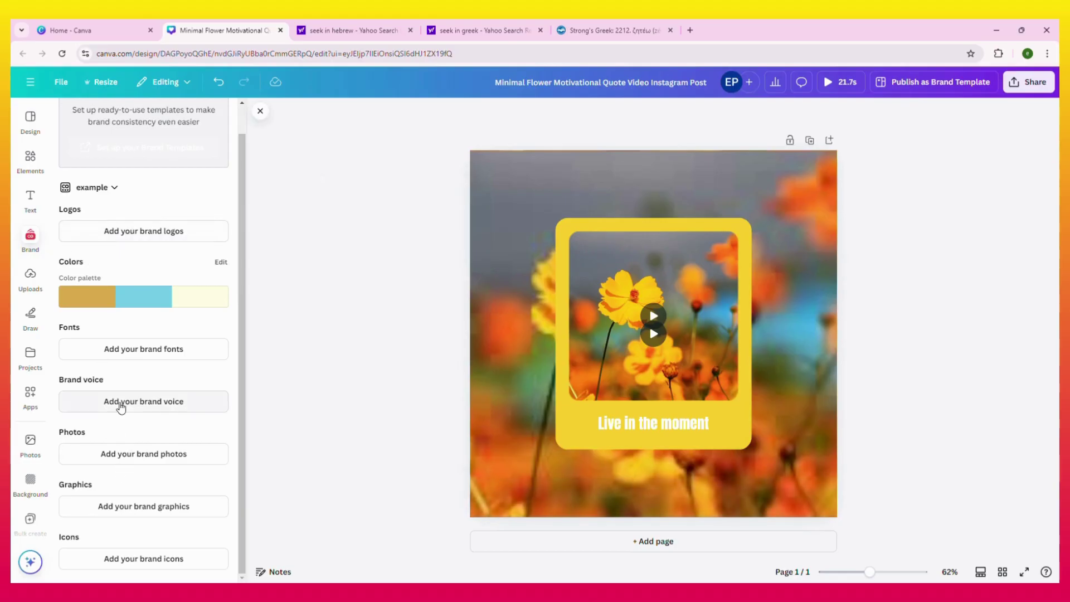
pyautogui.scroll(2, 112, 413)
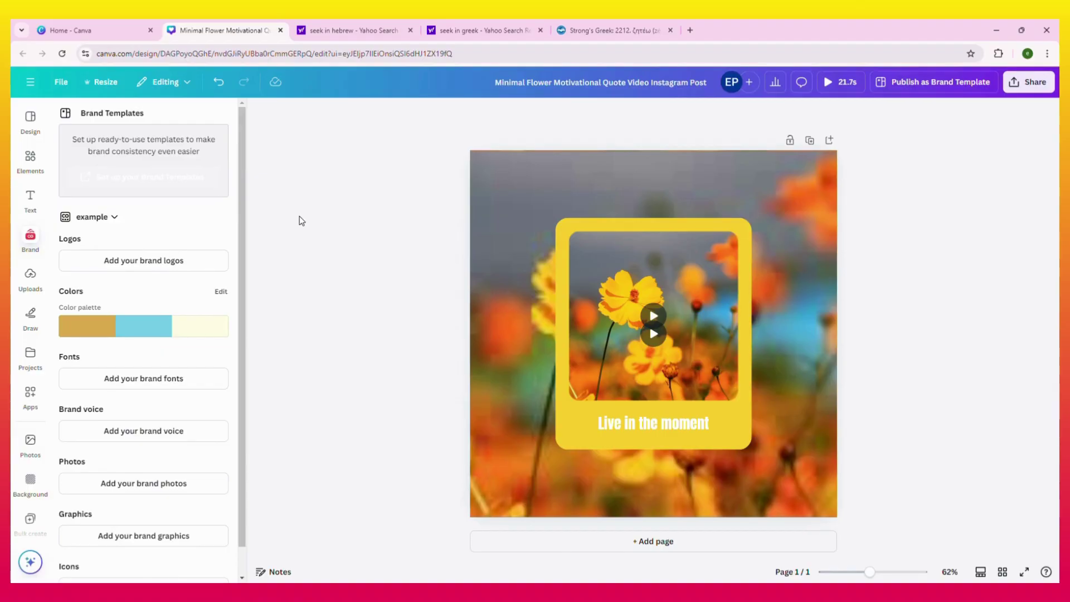
# Return to the Brand Kit page's browser tab, open Canva's Apps page and browse the trending and new apps.
pyautogui.click(35, 29)
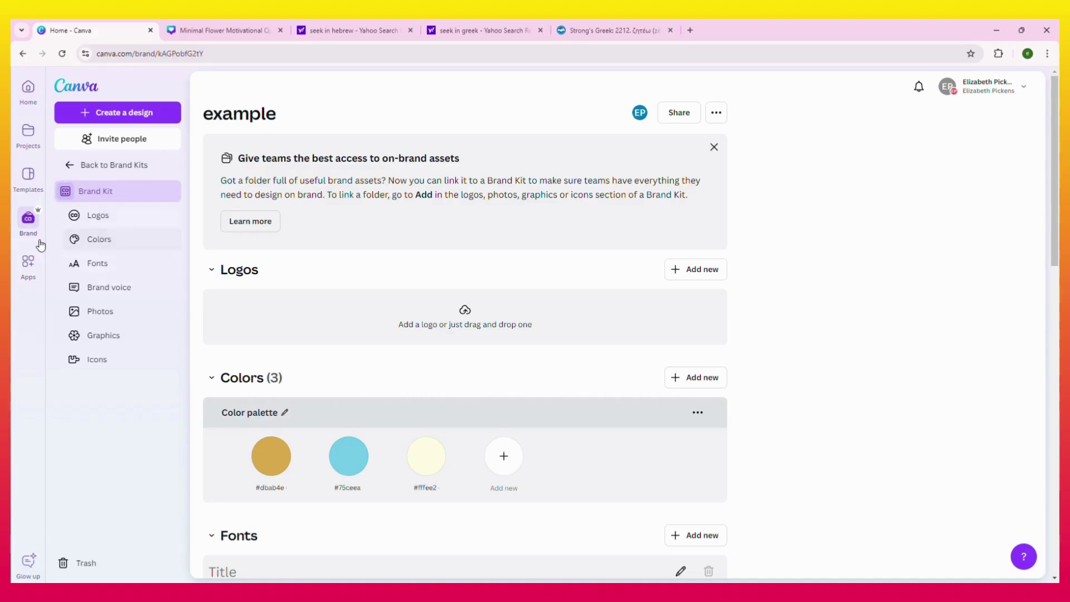
pyautogui.click(24, 272)
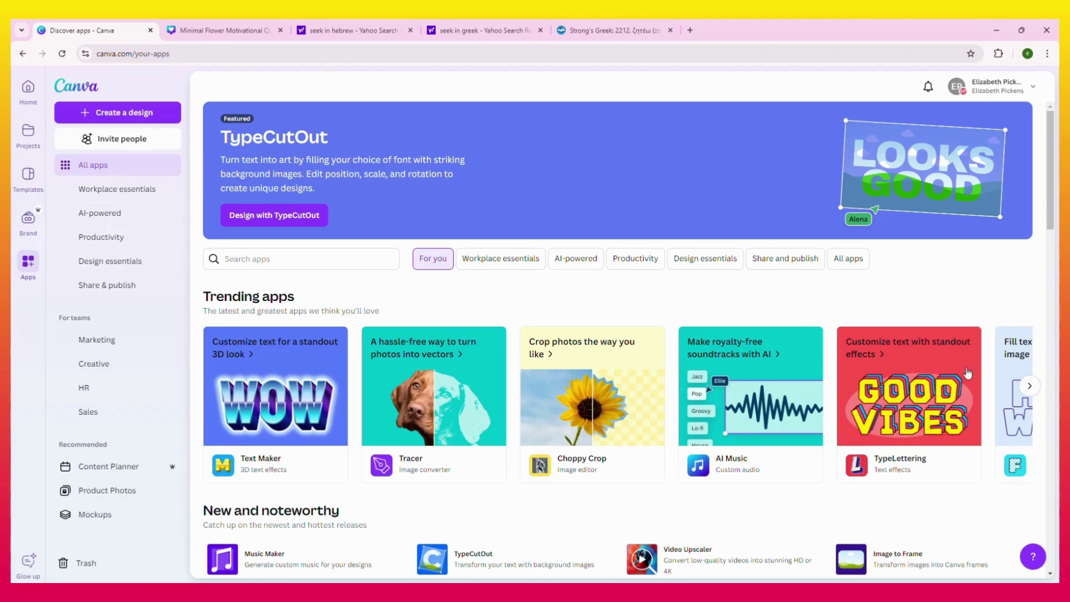
pyautogui.scroll(-5, 641, 374)
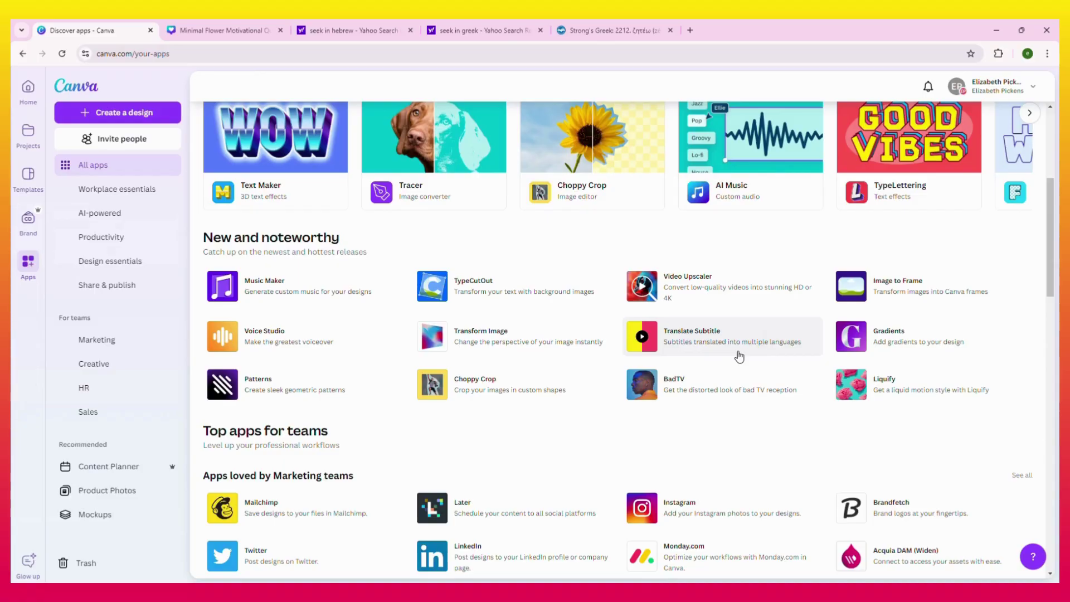
# Go back to the flower post and browse the Popular and AI-powered apps available inside the editor.
pyautogui.click(200, 30)
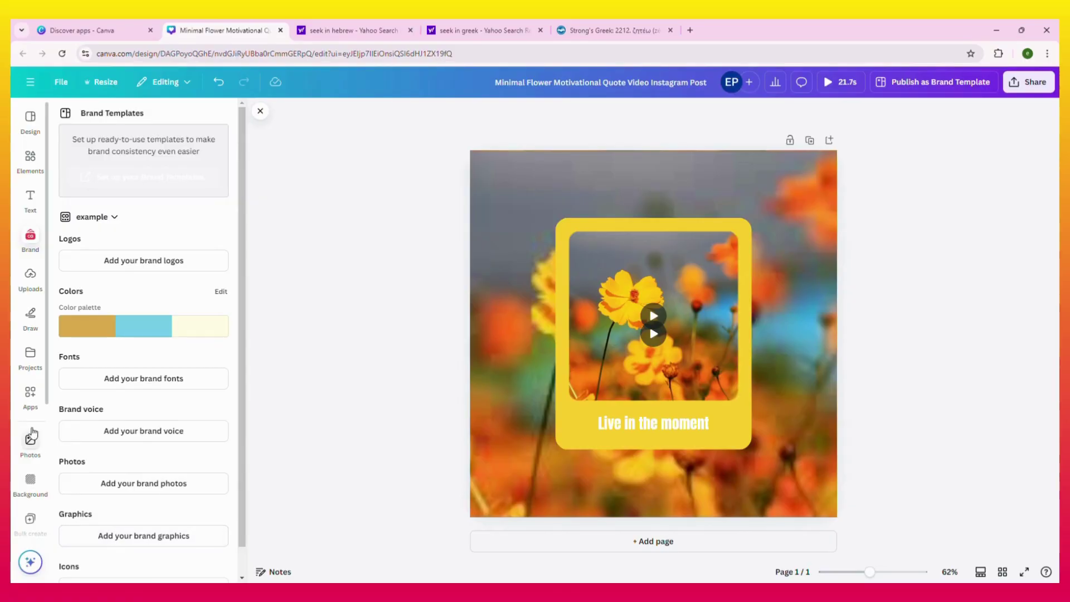
pyautogui.click(30, 397)
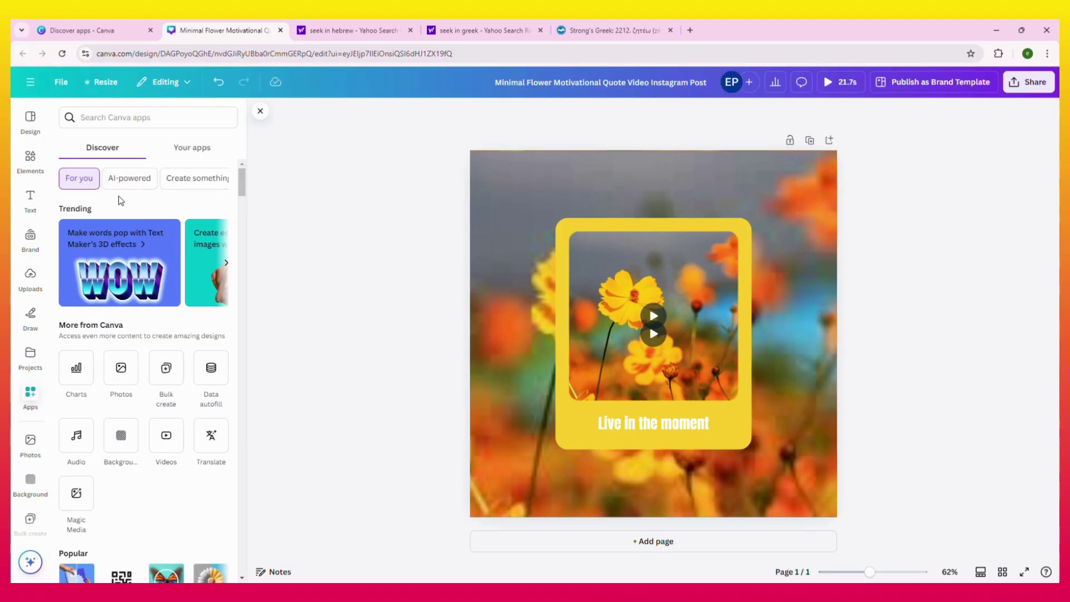
pyautogui.scroll(-3, 119, 200)
pyautogui.scroll(-5, 119, 200)
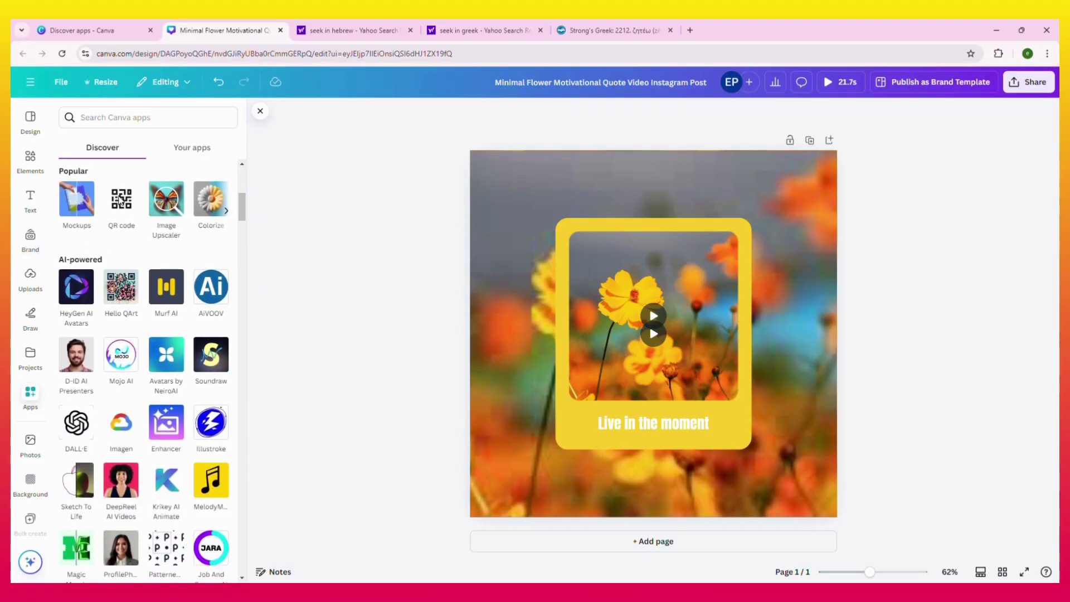
# Add a blank second page to the post, view the QR code app's details and return to the app list.
pyautogui.click(533, 536)
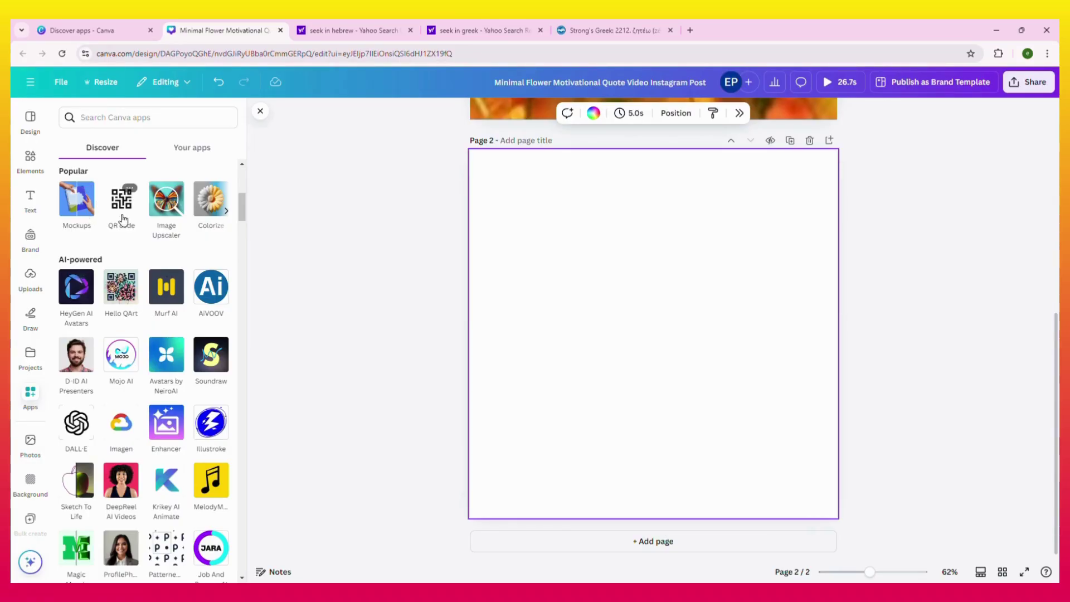
pyautogui.click(124, 196)
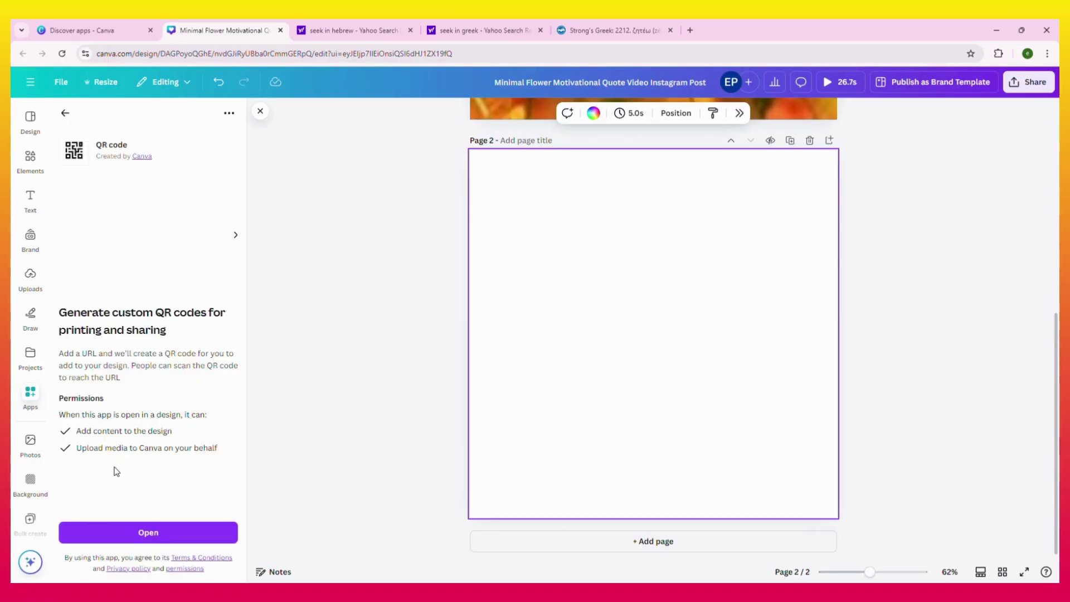
pyautogui.click(65, 116)
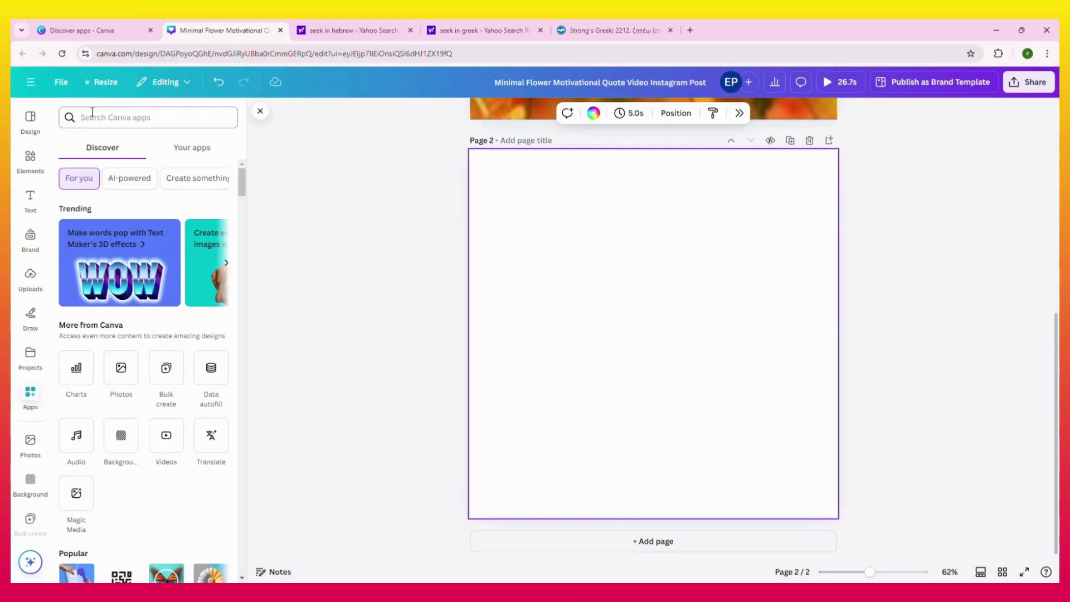
# Examine the More from Canva, Popular and AI-powered apps in the editor, and return to Canva's home page.
pyautogui.scroll(-1, 87, 407)
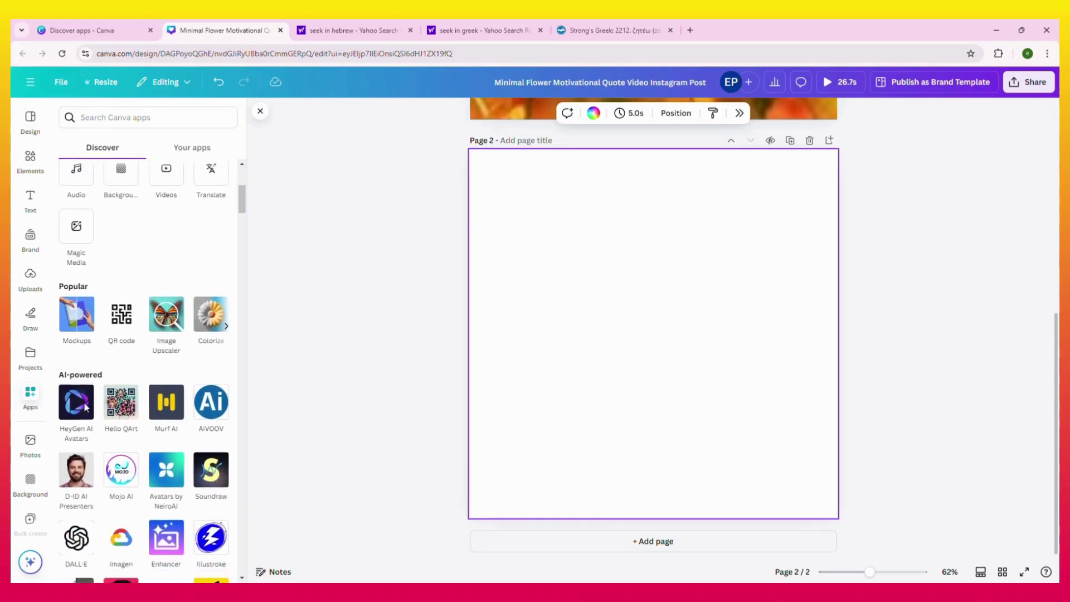
pyautogui.scroll(-1, 92, 406)
pyautogui.scroll(-2, 91, 406)
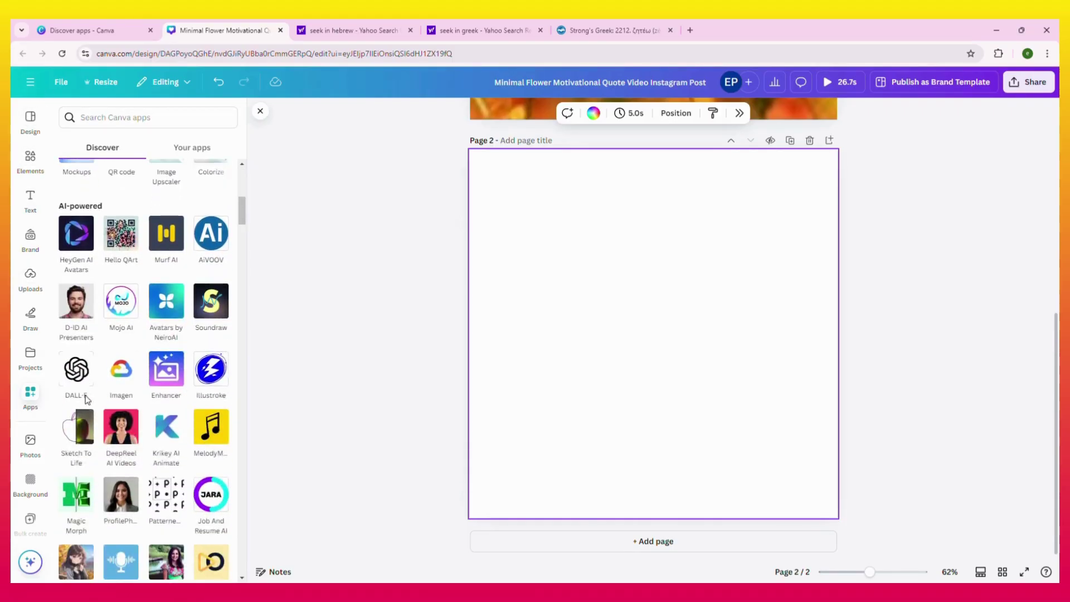
pyautogui.scroll(-1, 93, 396)
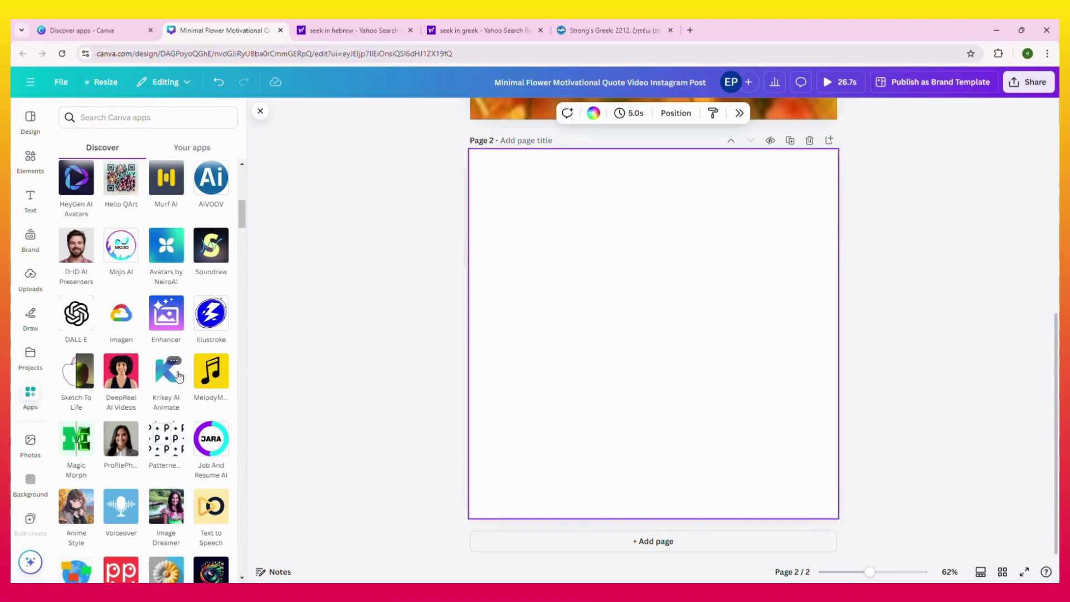
pyautogui.scroll(-2, 119, 379)
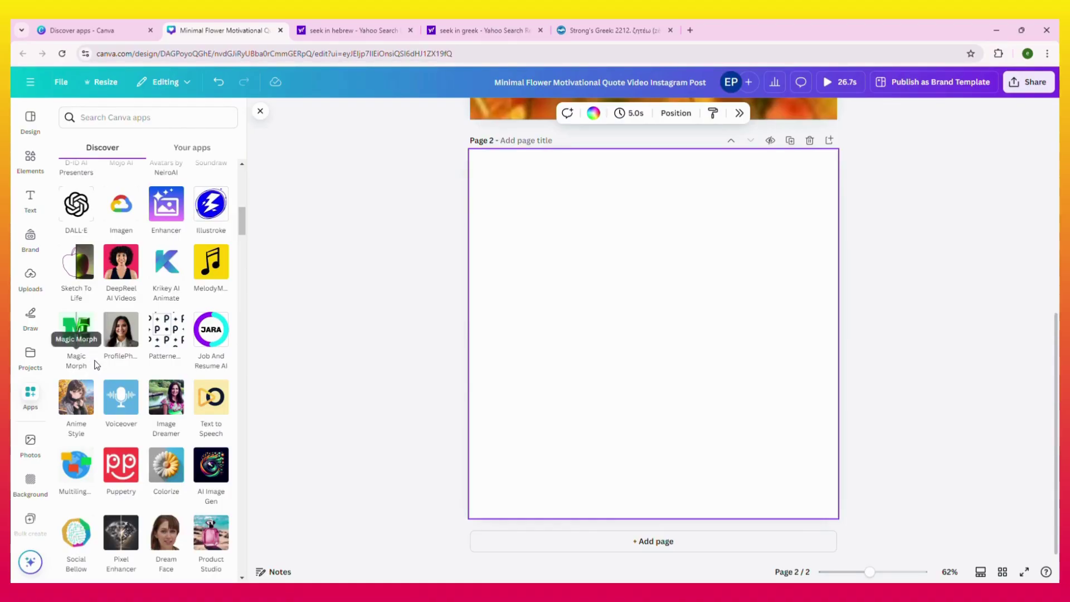
pyautogui.scroll(10, 95, 368)
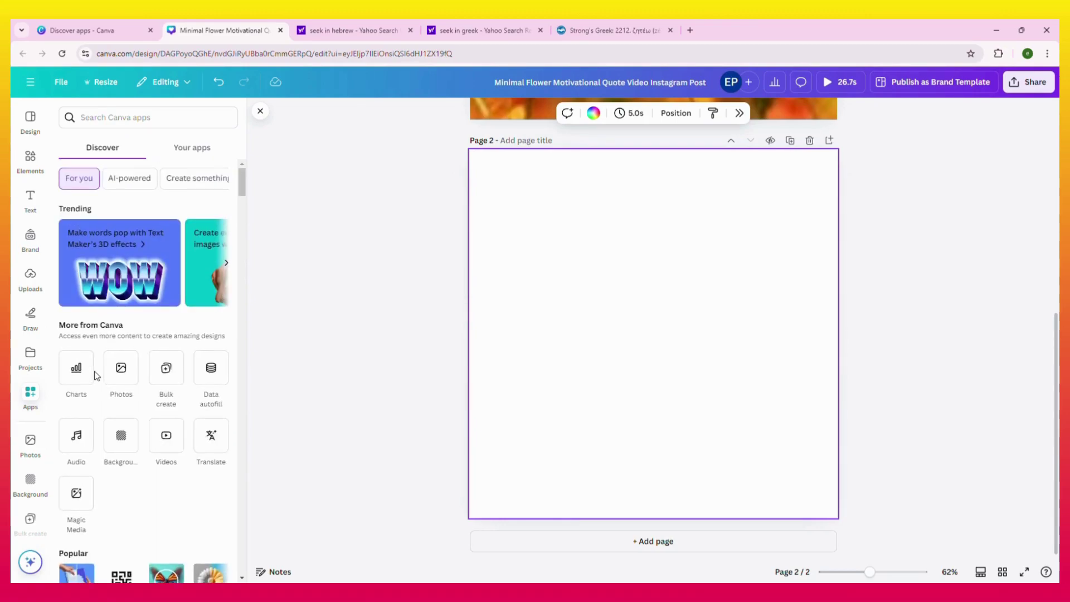
pyautogui.scroll(-5, 83, 390)
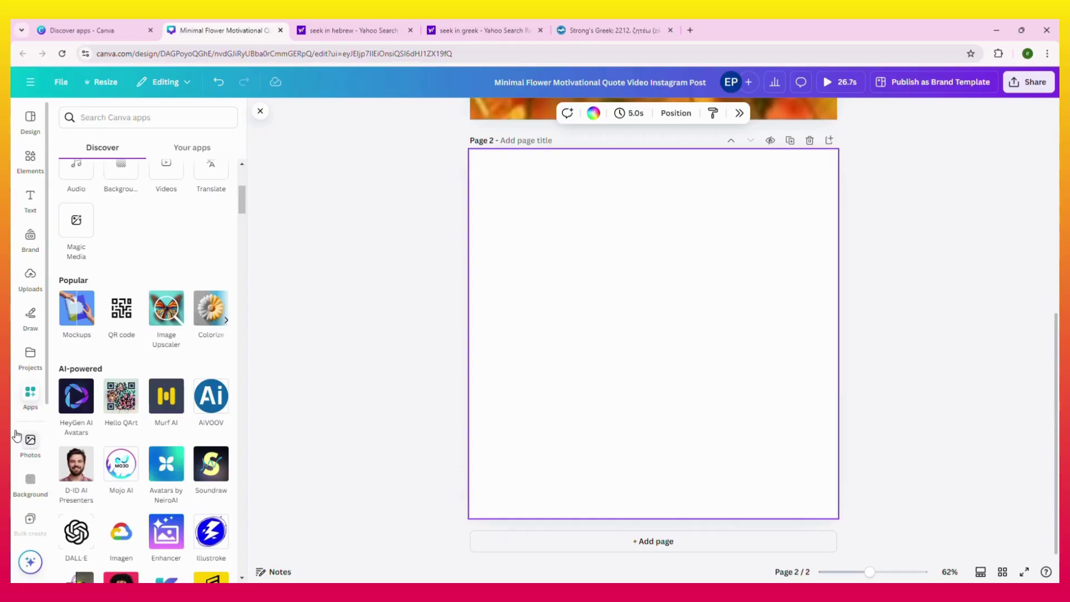
pyautogui.scroll(5, 73, 384)
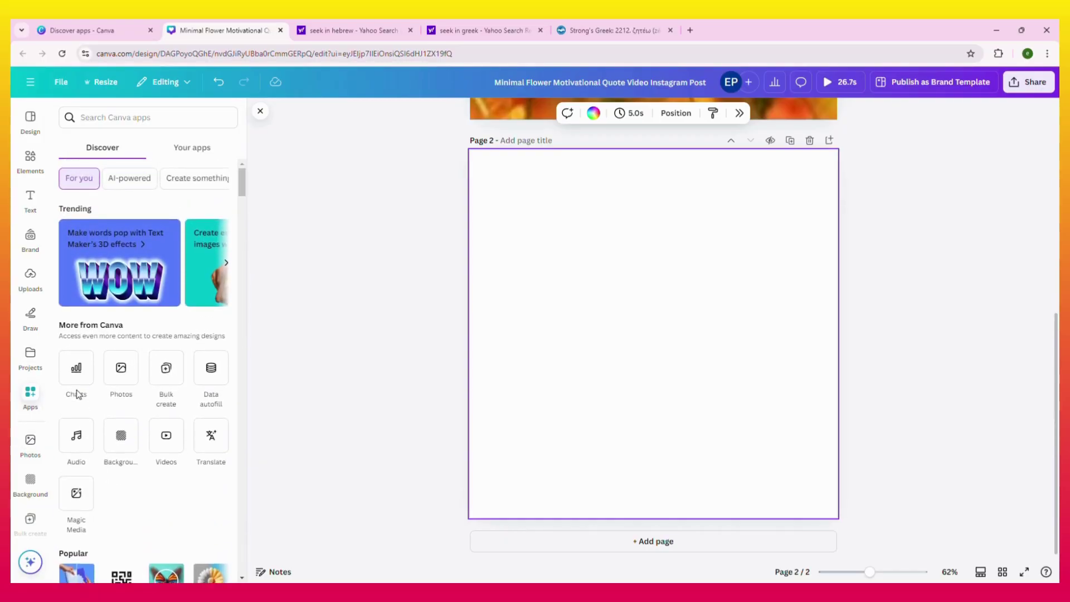
pyautogui.click(96, 31)
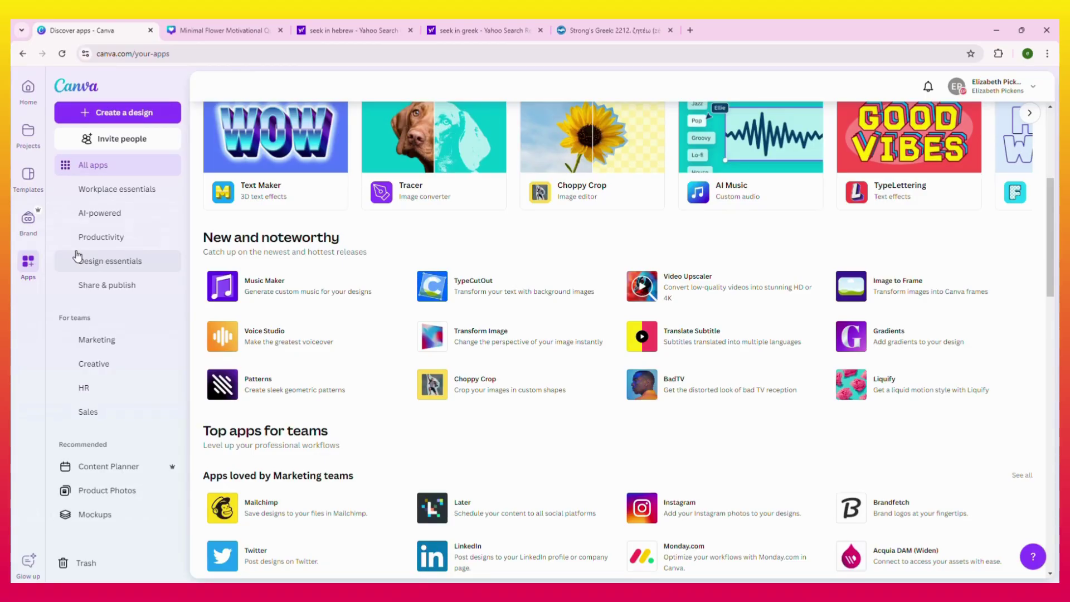
pyautogui.click(29, 89)
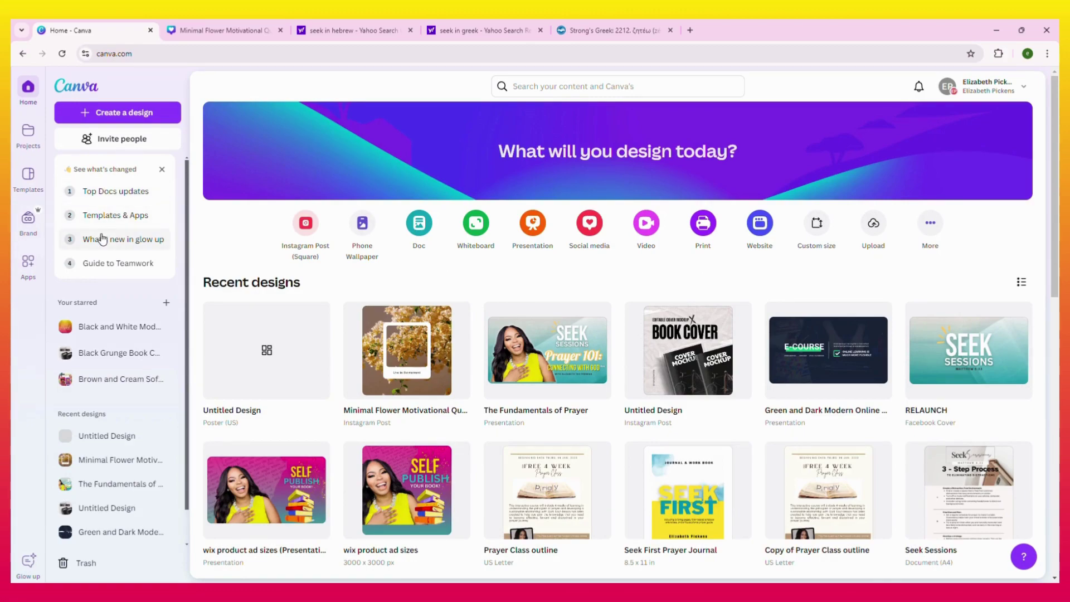
# Look through the home page's starred and recent designs, and show the Glow up feedback and information options.
pyautogui.scroll(-2, 98, 234)
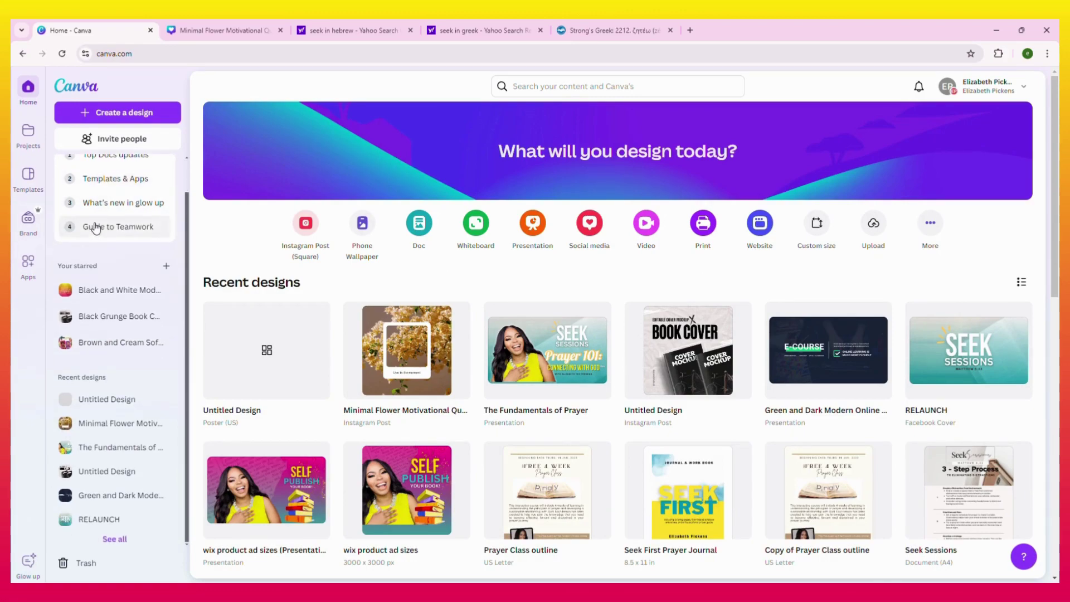
pyautogui.scroll(2, 96, 228)
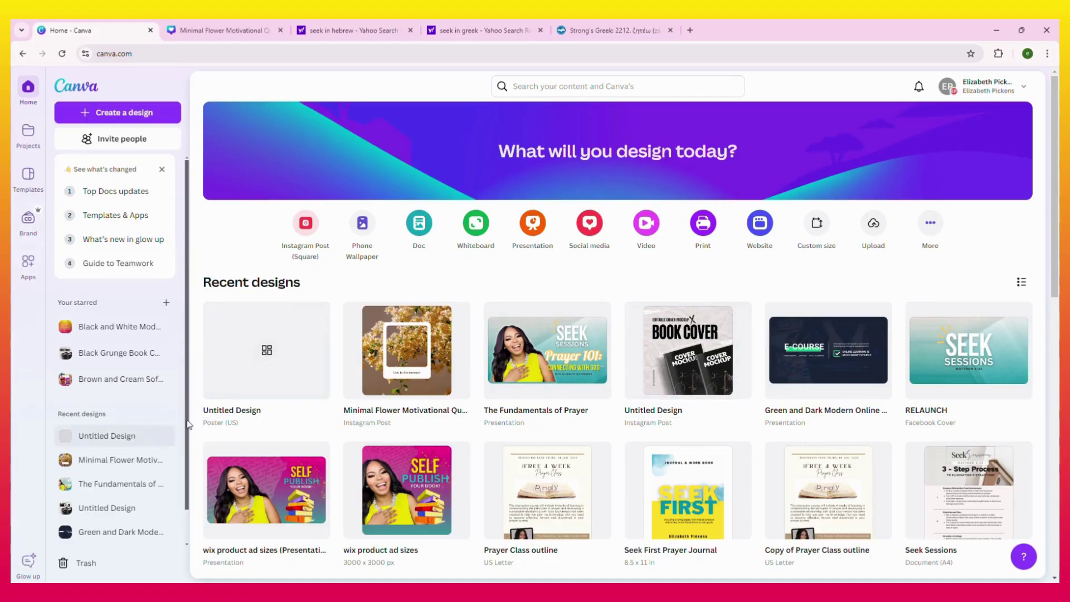
pyautogui.click(34, 562)
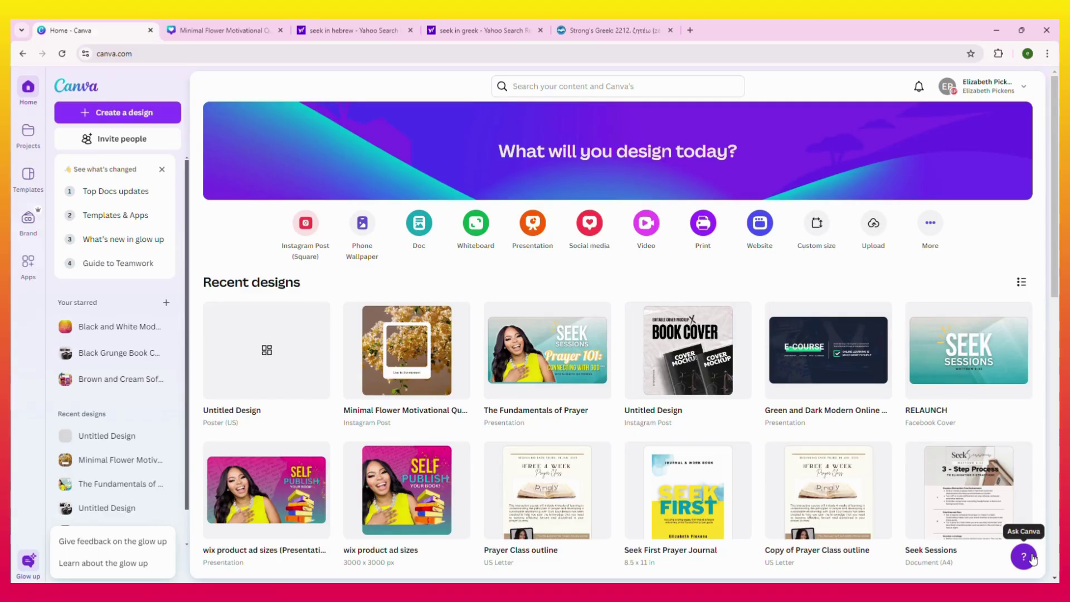
# Search Canva's content for "INSTA" from the home page and open the suggested Instagram Post (Portrait) category.
pyautogui.click(553, 90)
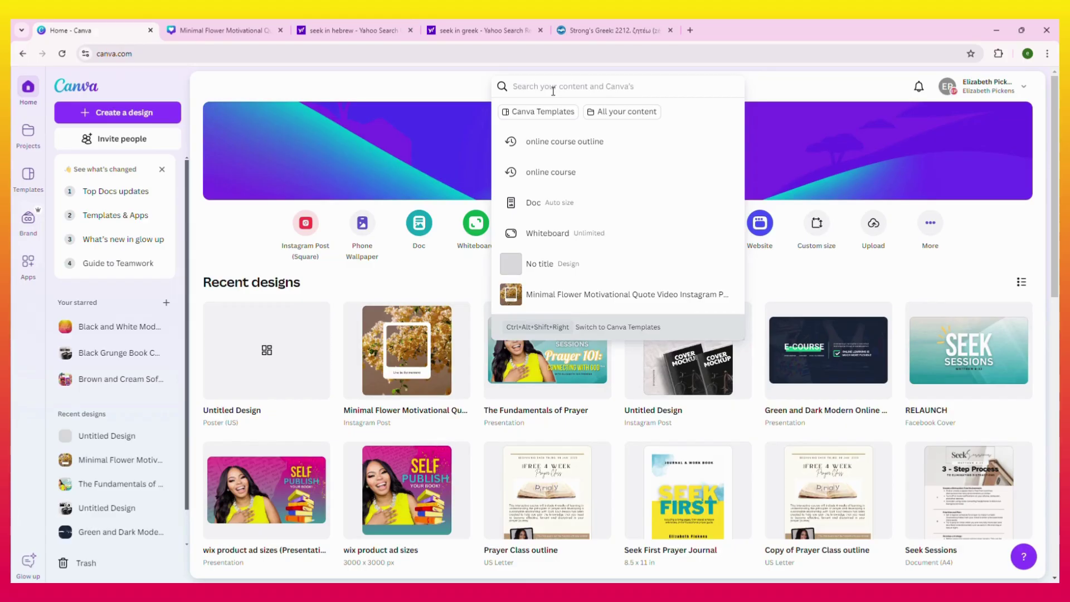
pyautogui.write('l')
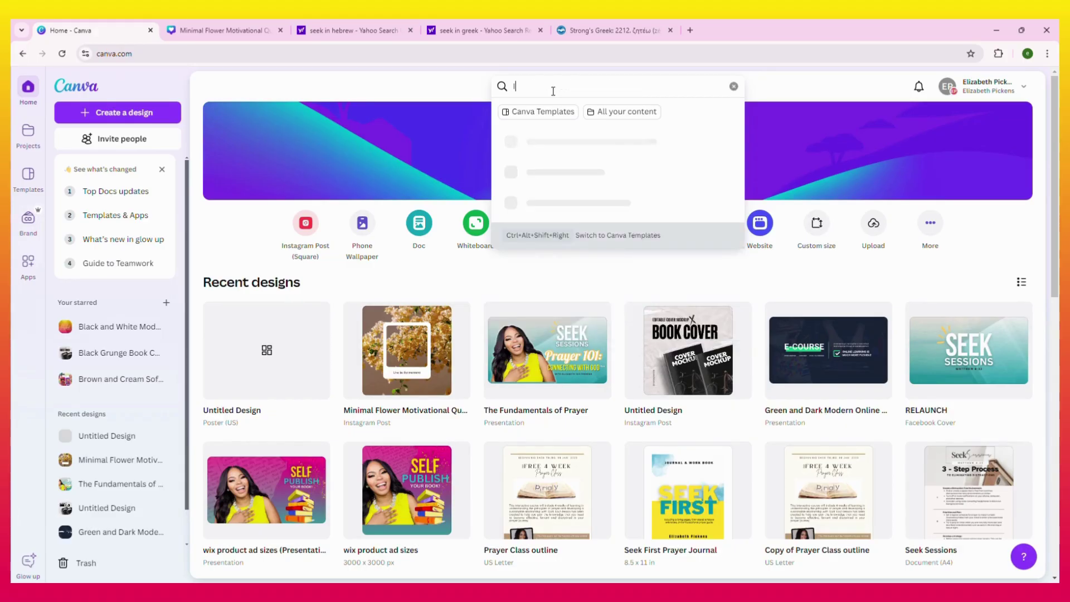
pyautogui.write('NSTA')
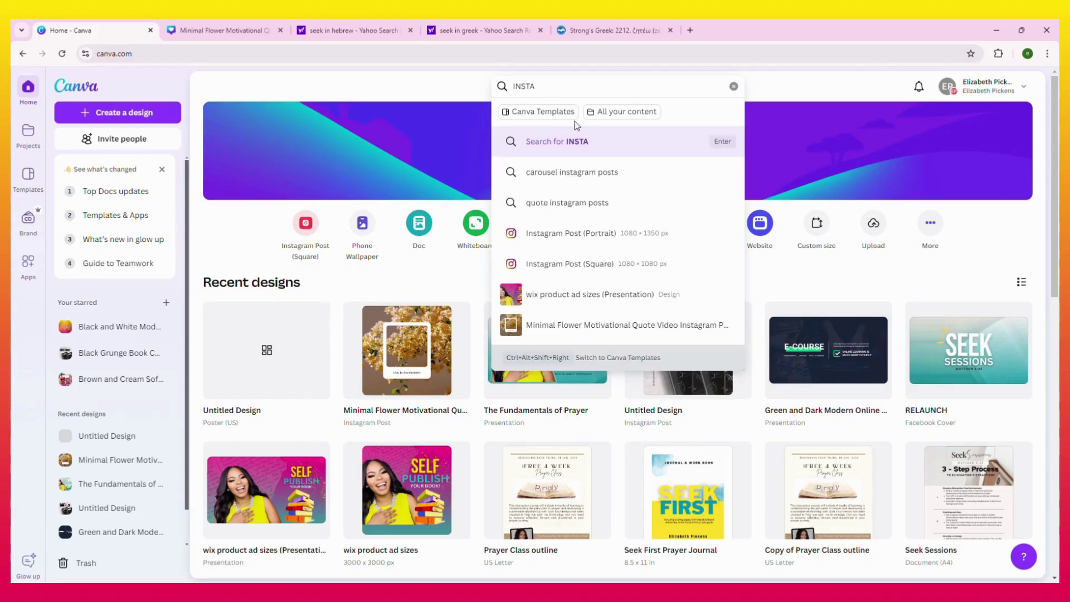
pyautogui.click(543, 234)
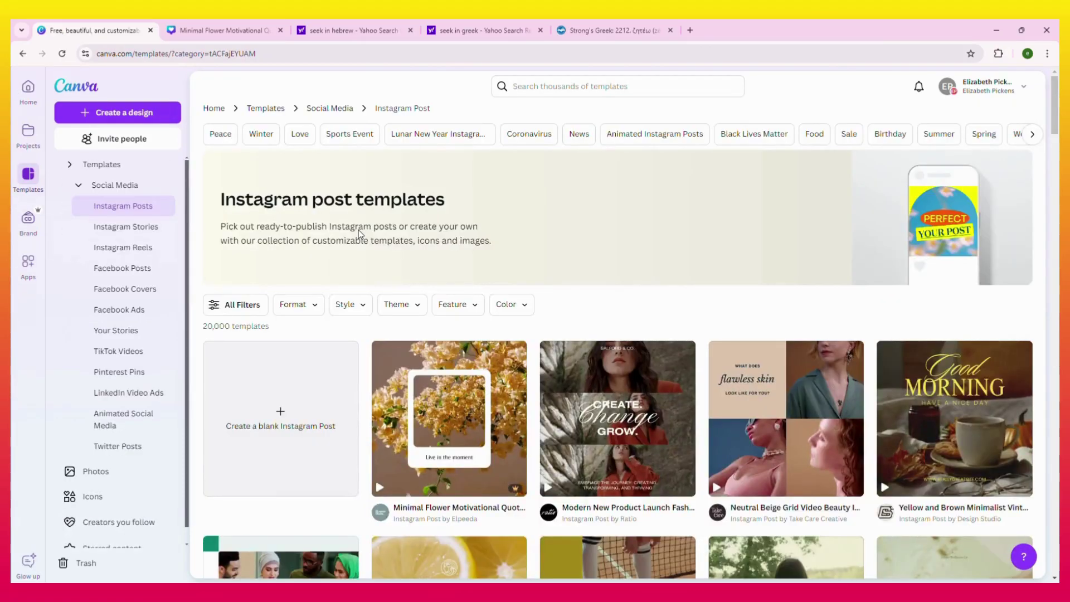
# Browse the Instagram post templates and return to Canva's home page.
pyautogui.scroll(-10, 506, 439)
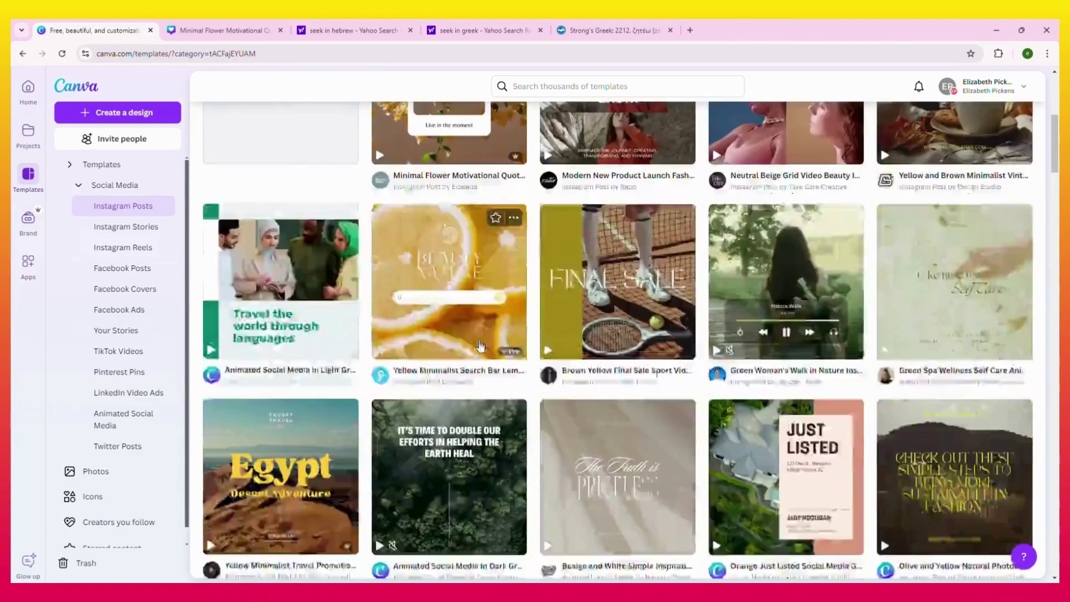
pyautogui.scroll(10, 539, 390)
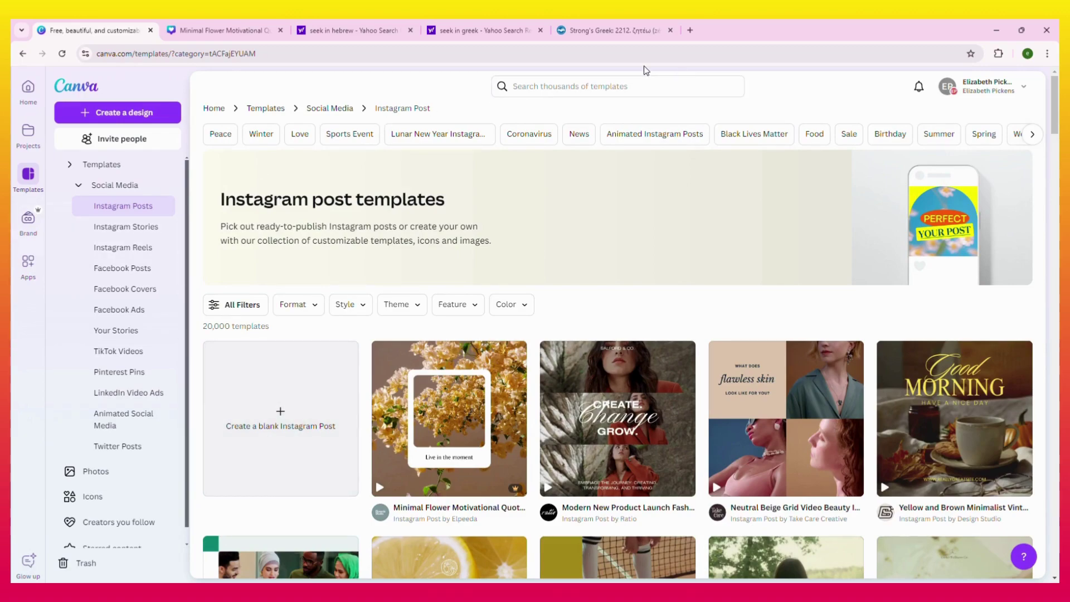
pyautogui.click(16, 91)
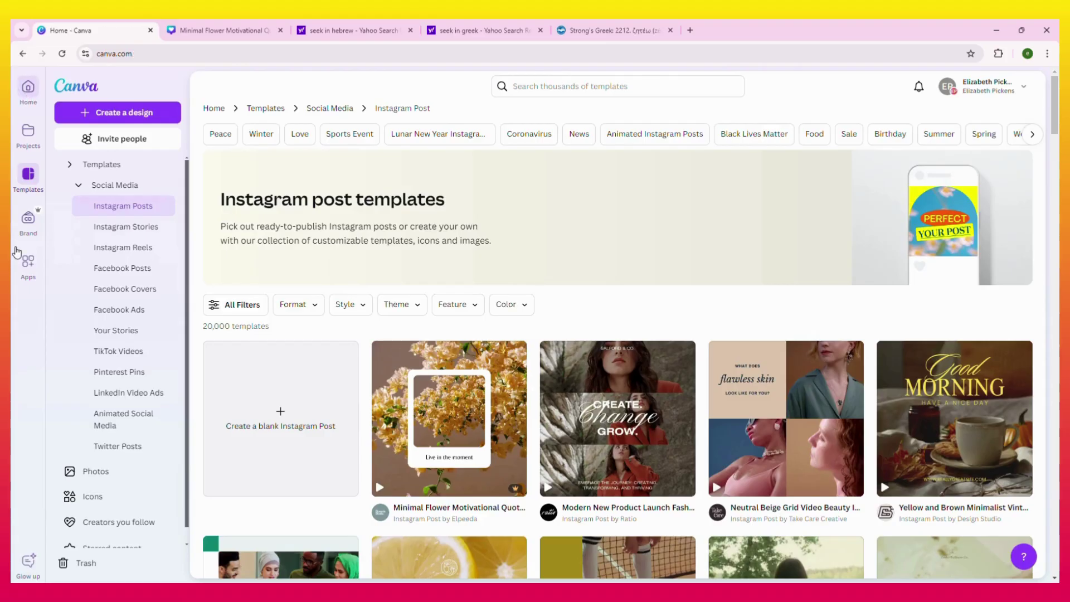